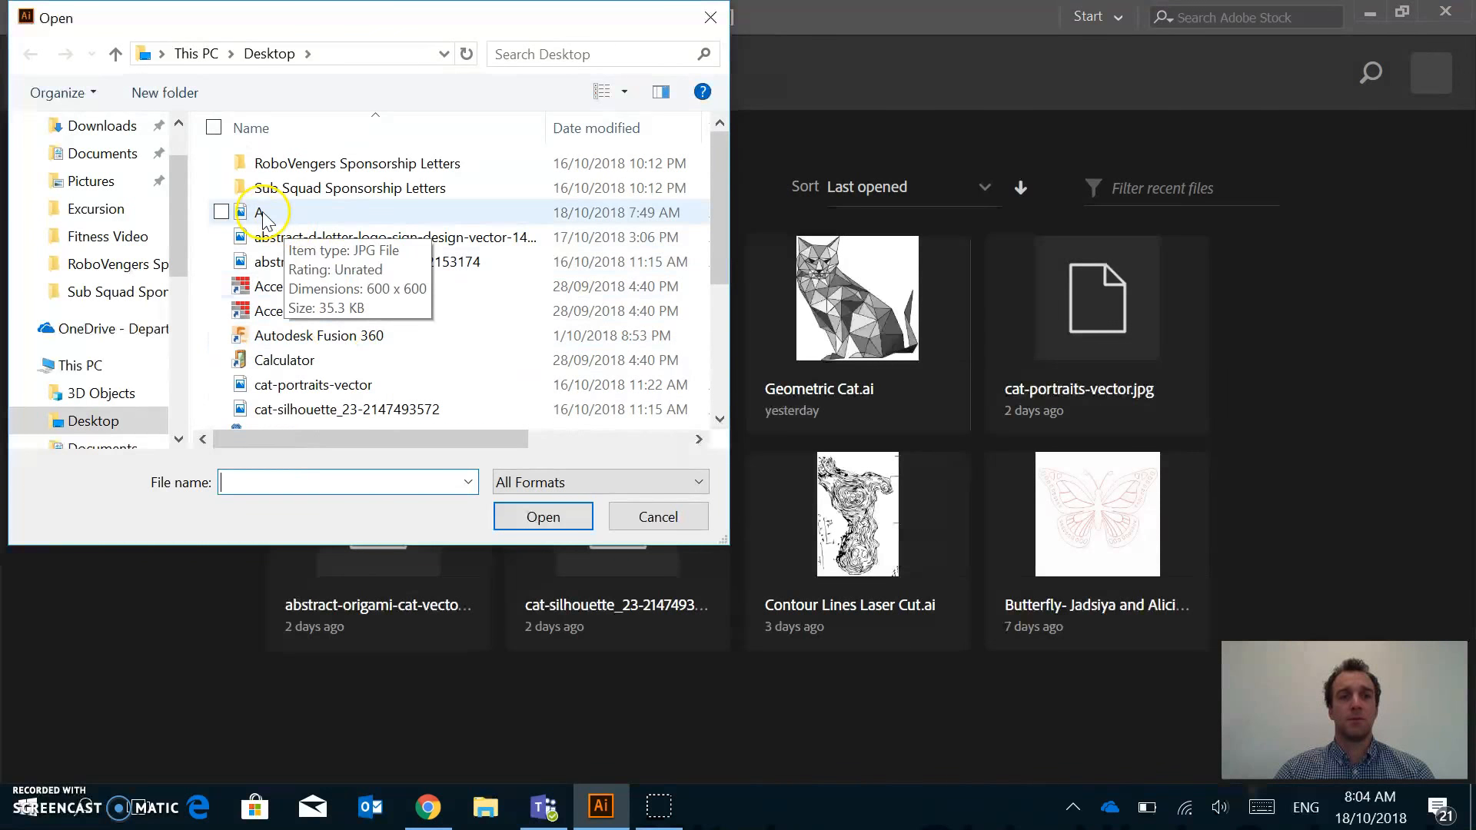
Open the A.jpg image from the Desktop folder and switch to the Windows desktop
{"action": "left_click", "coordinate": [264, 219]}
{"action": "left_click", "coordinate": [538, 516]}
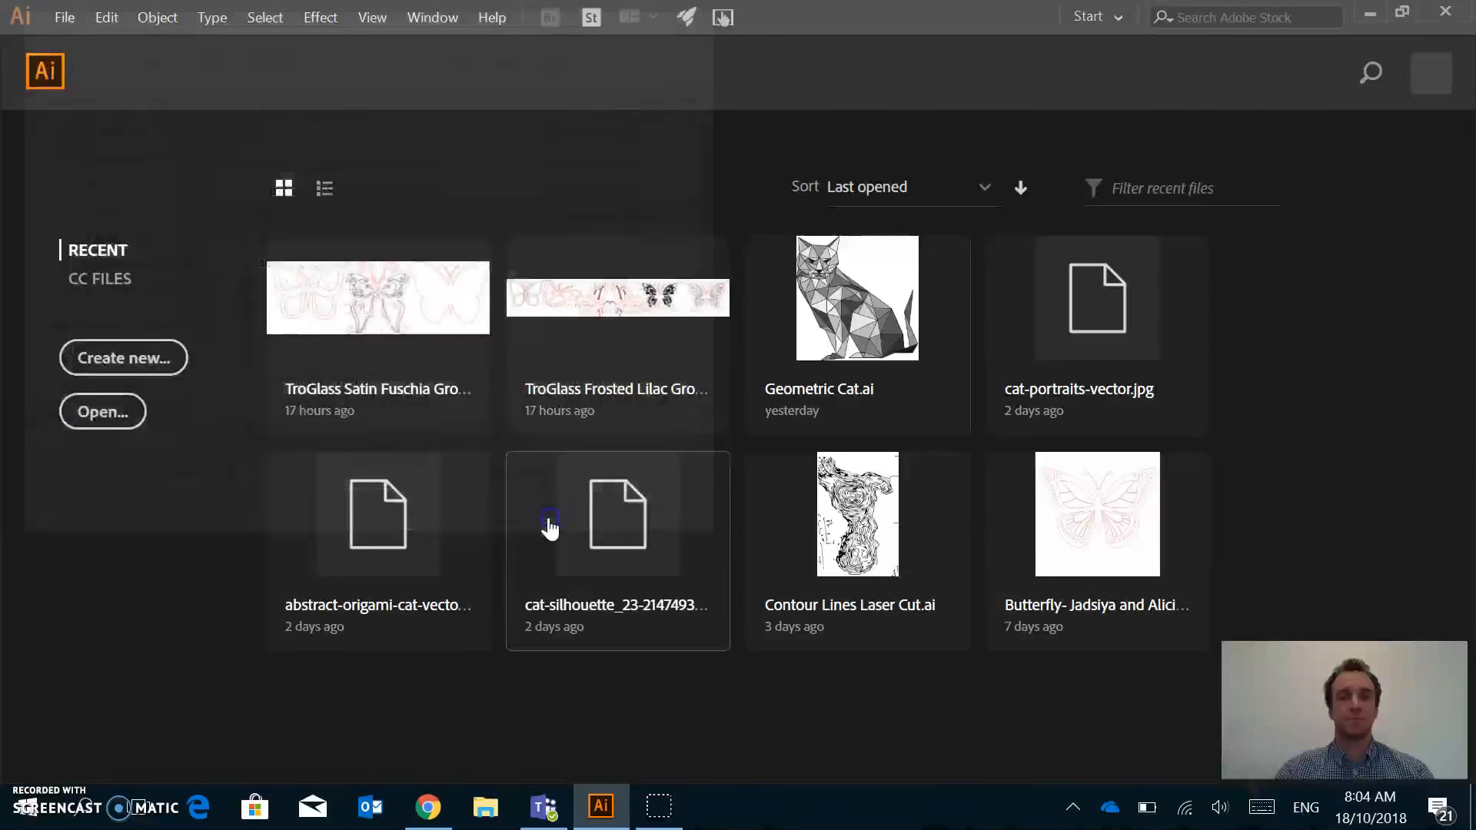
{"action": "left_click", "coordinate": [635, 397]}
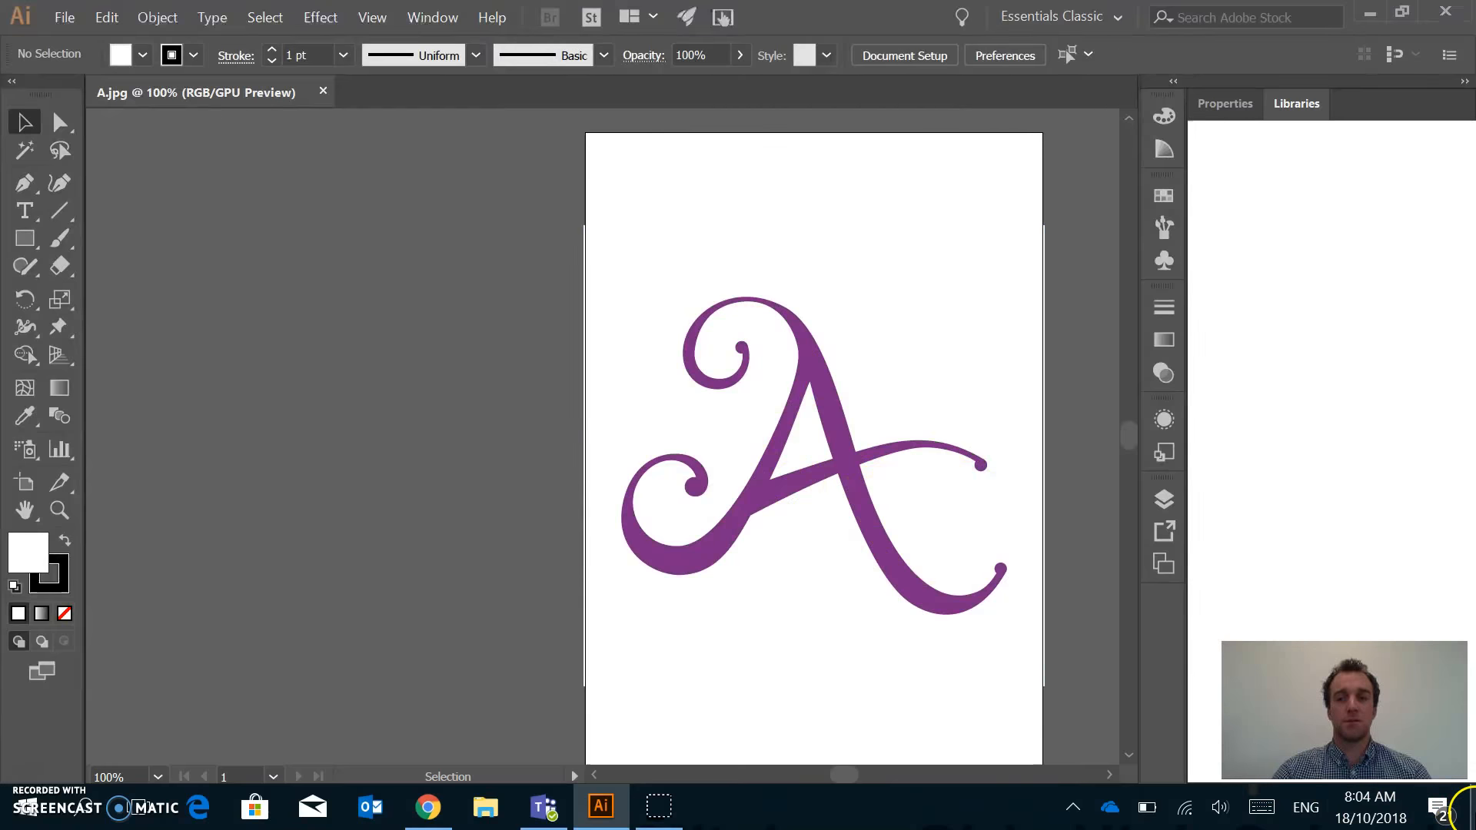
{"action": "left_click", "coordinate": [1470, 817]}
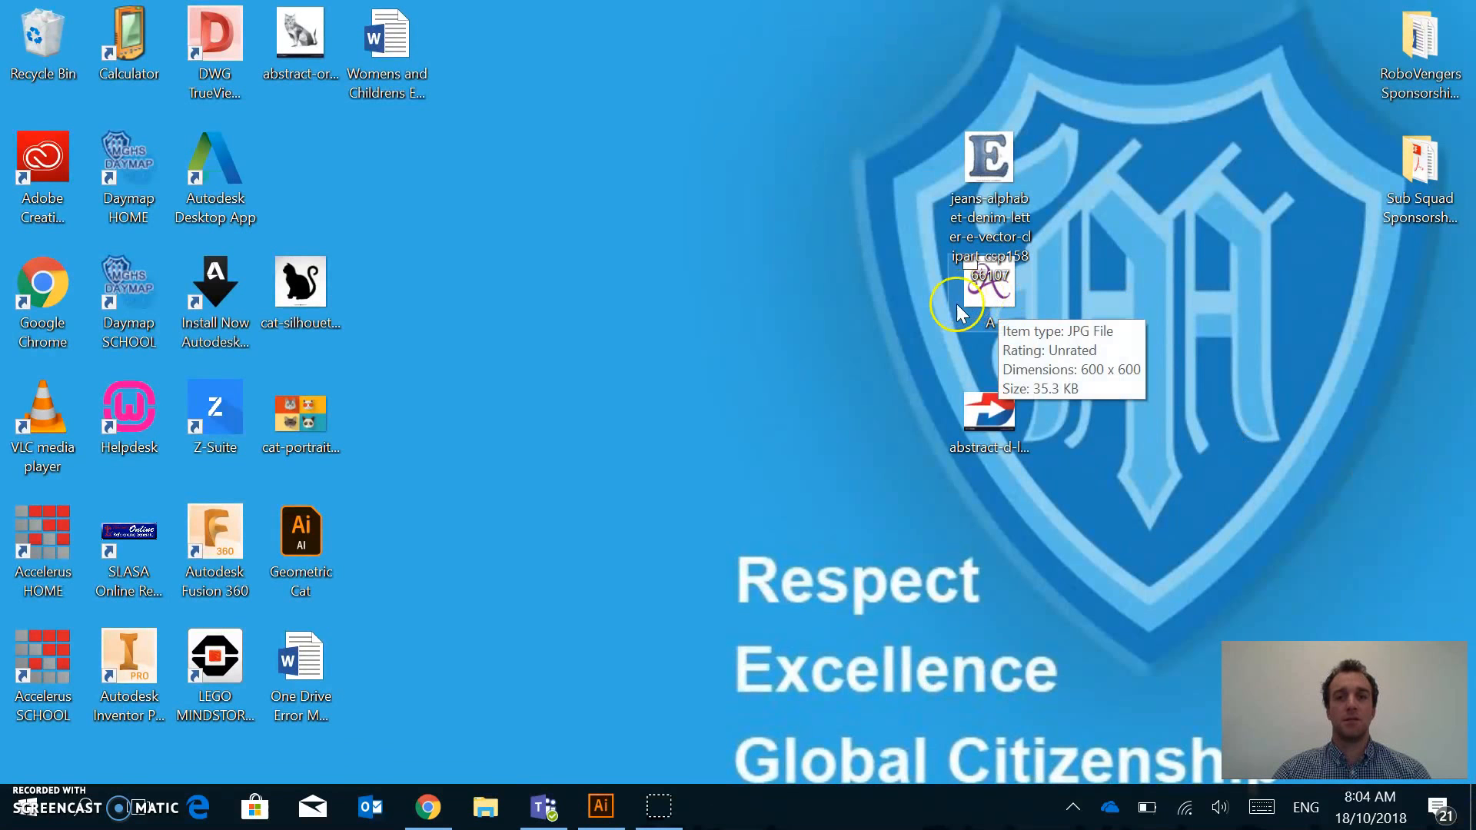
{"action": "left_click", "coordinate": [999, 173]}
{"action": "right_click", "coordinate": [999, 175]}
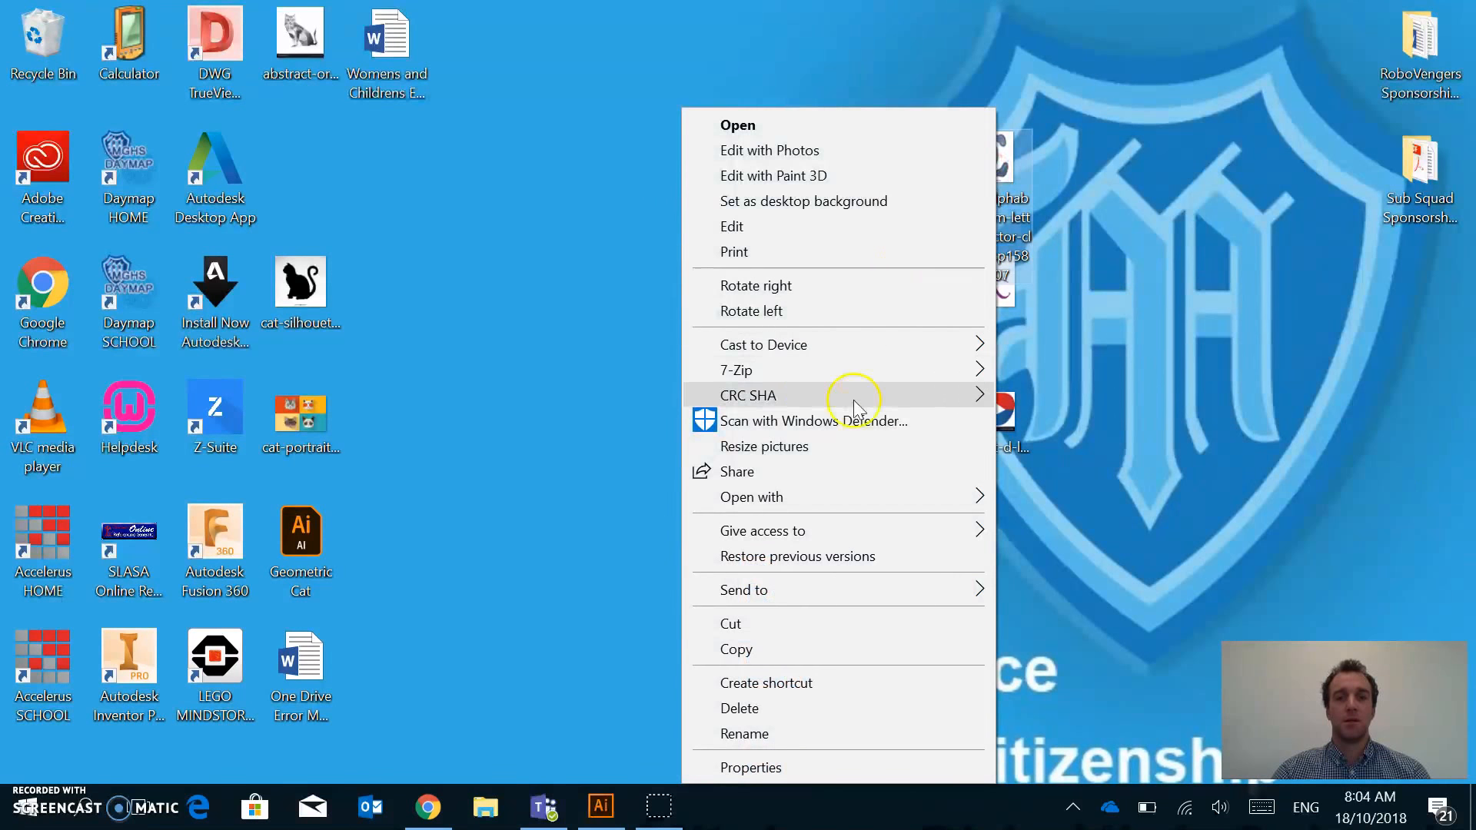
{"action": "mouse_move", "coordinate": [840, 498]}
{"action": "left_click", "coordinate": [558, 504]}
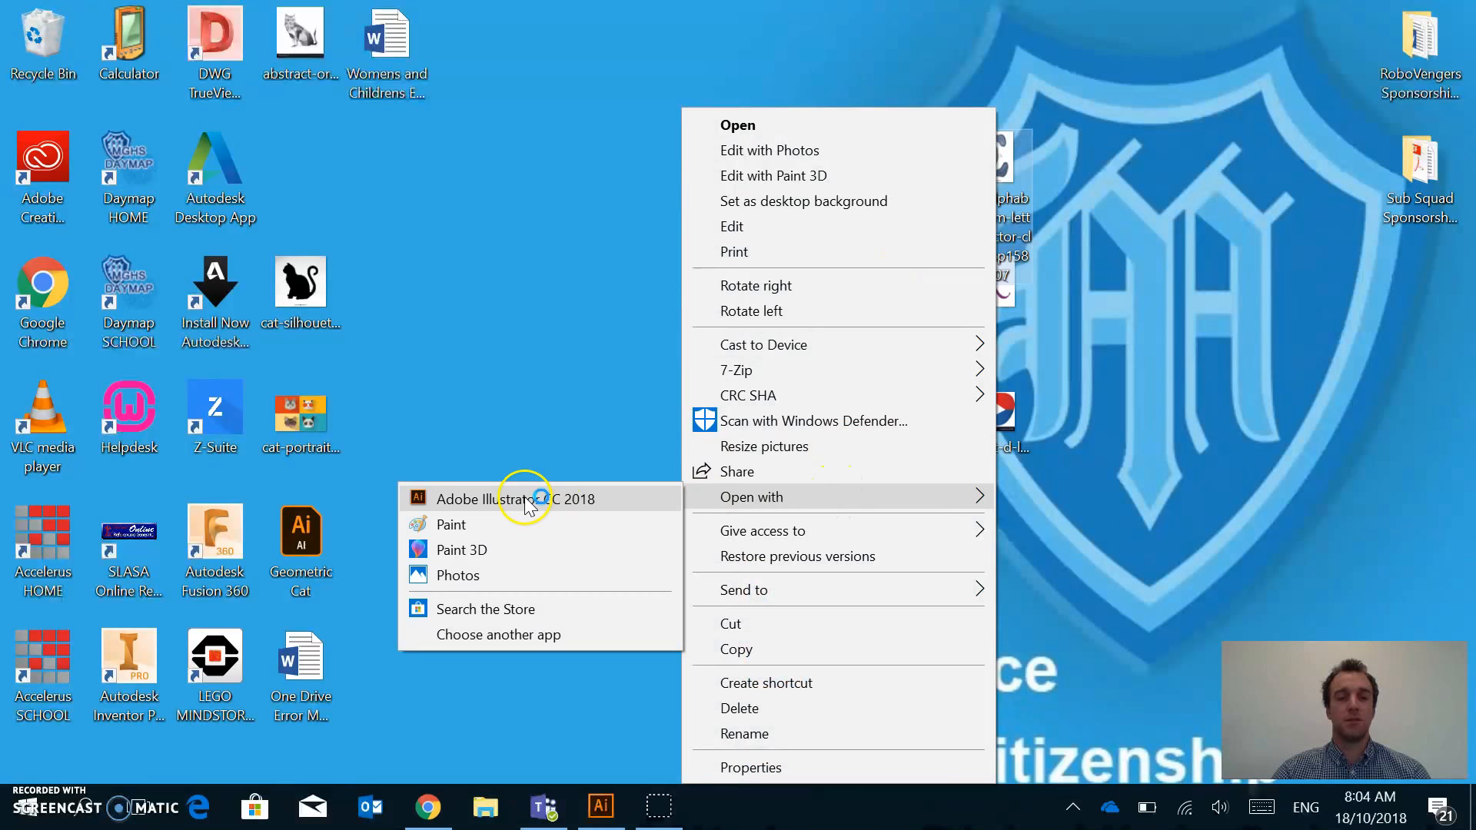
{"action": "left_click", "coordinate": [524, 635]}
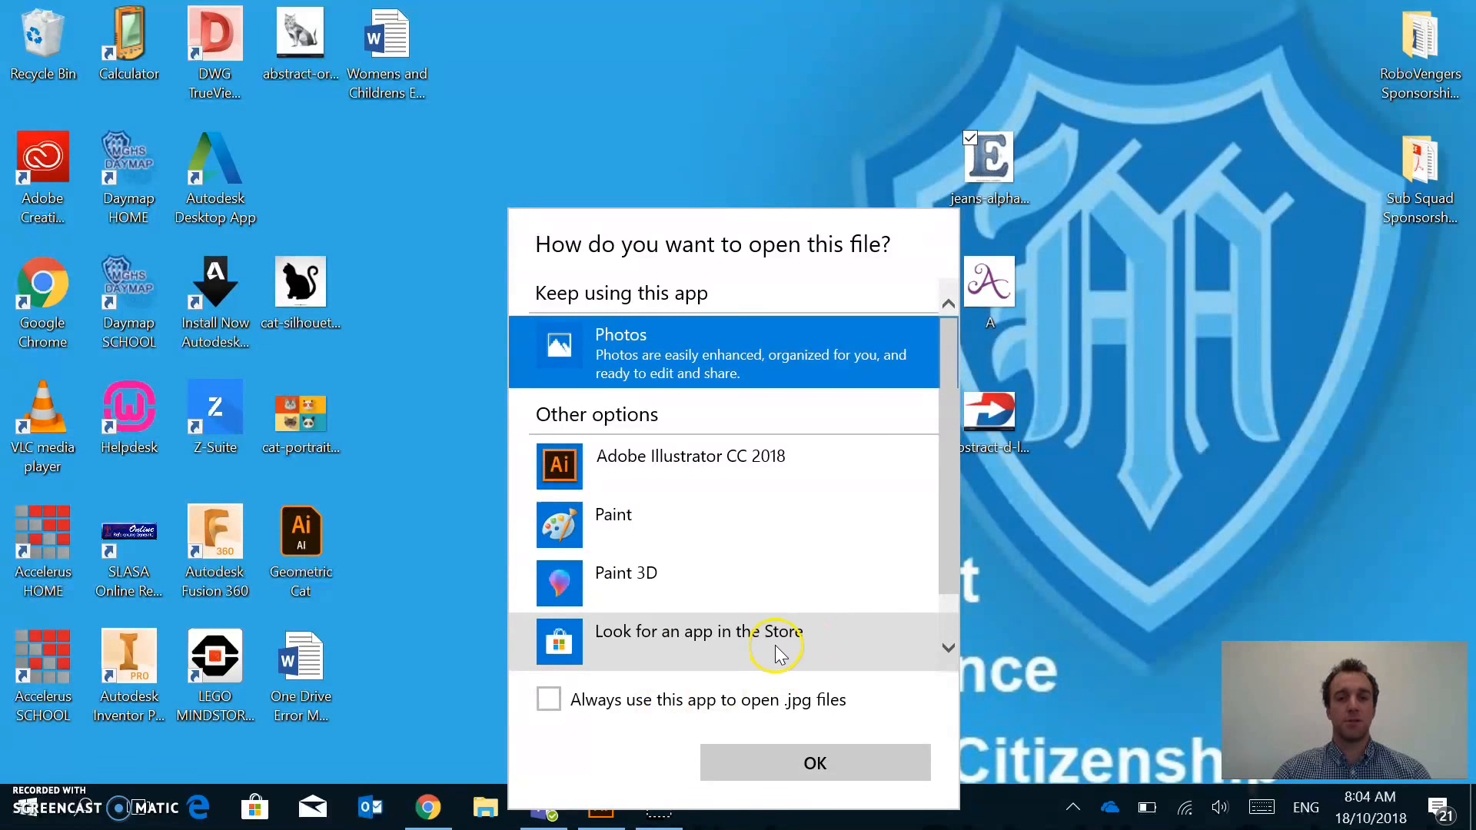
{"action": "left_click", "coordinate": [780, 140]}
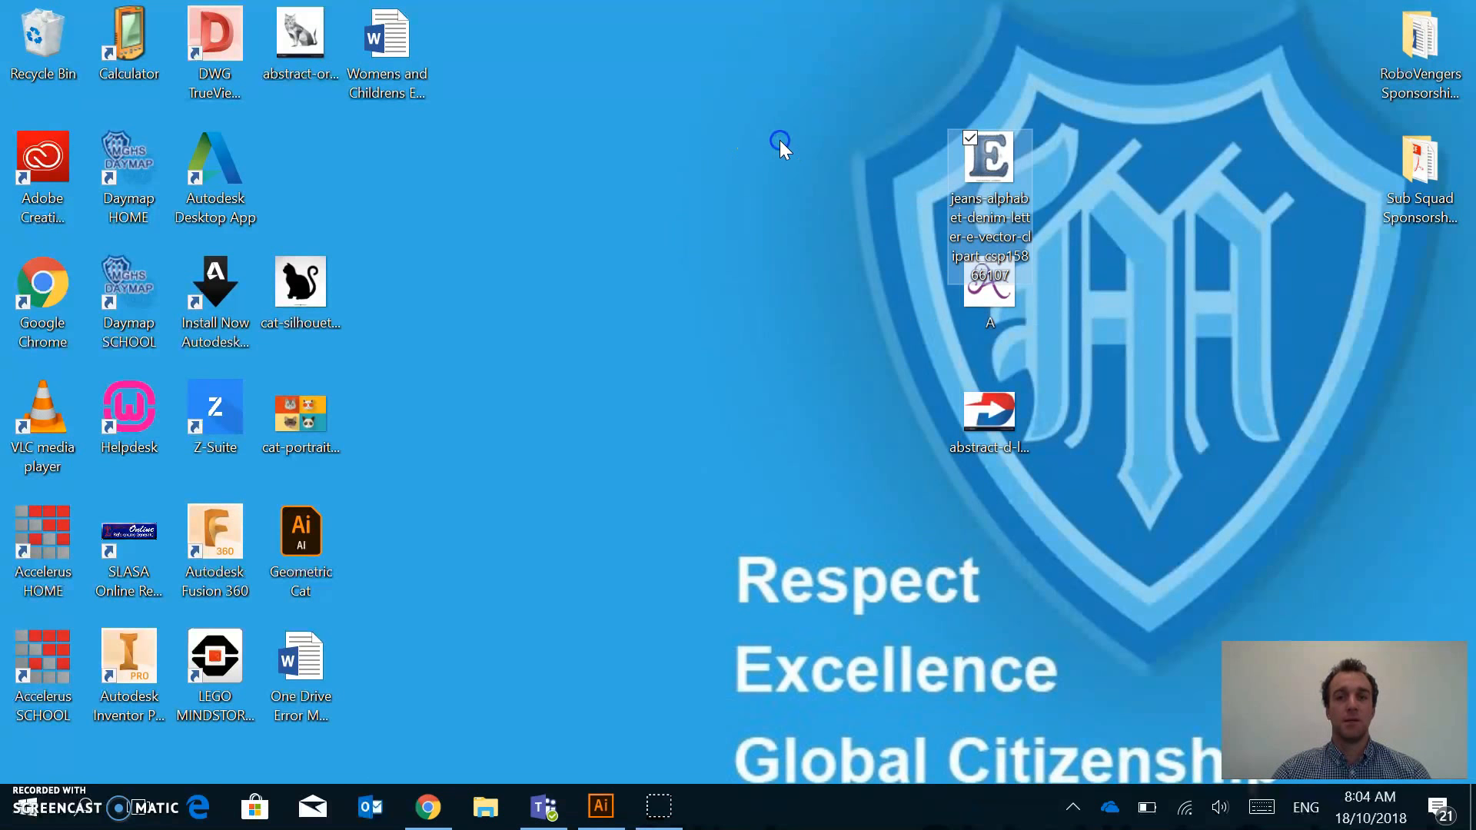
Open the jeans-alphabet-denim-letter-e image from the desktop in Adobe Illustrator CC 2018
{"action": "right_click", "coordinate": [990, 180]}
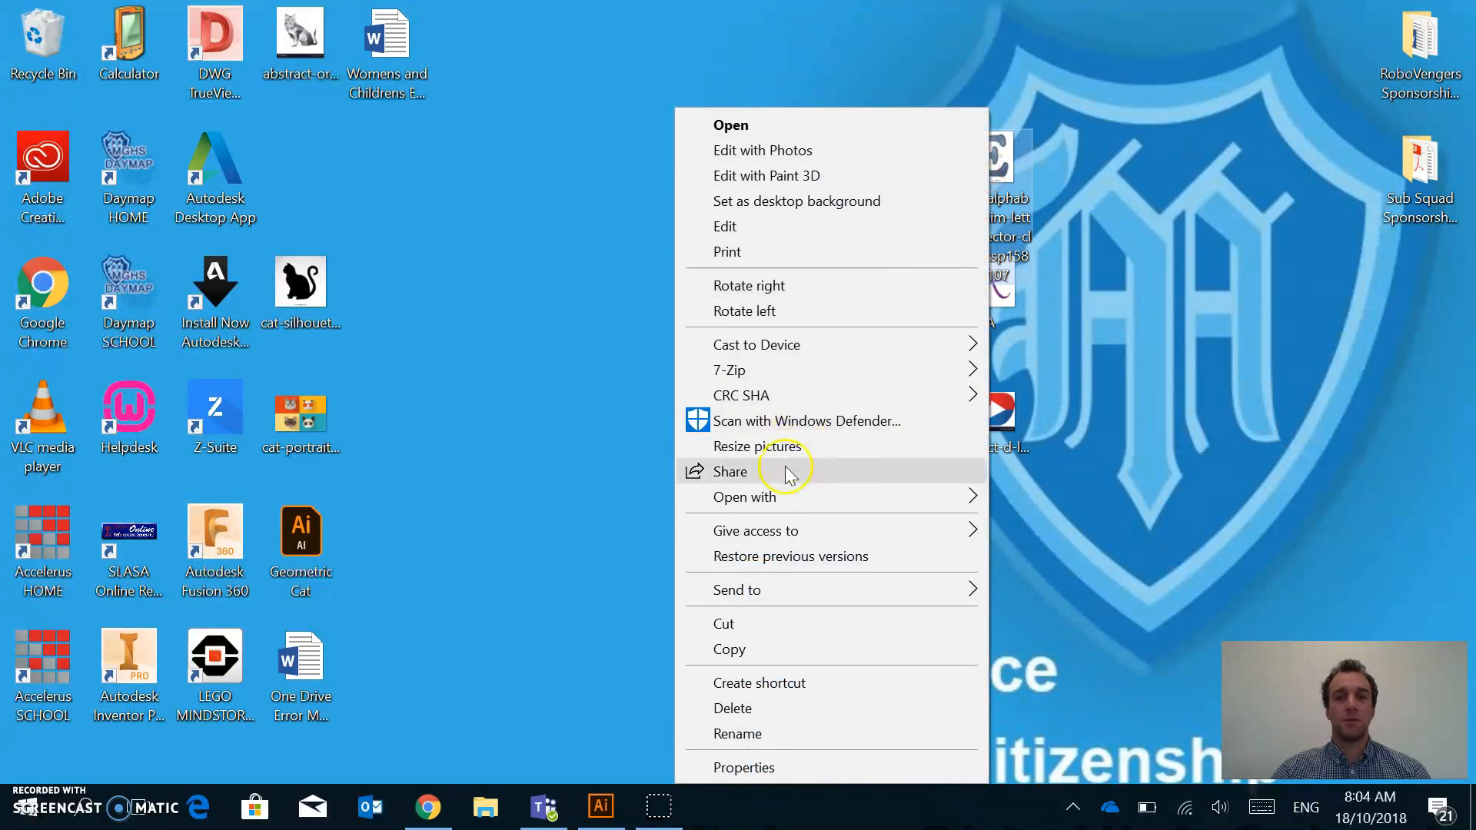
{"action": "mouse_move", "coordinate": [789, 498]}
{"action": "left_click", "coordinate": [532, 503]}
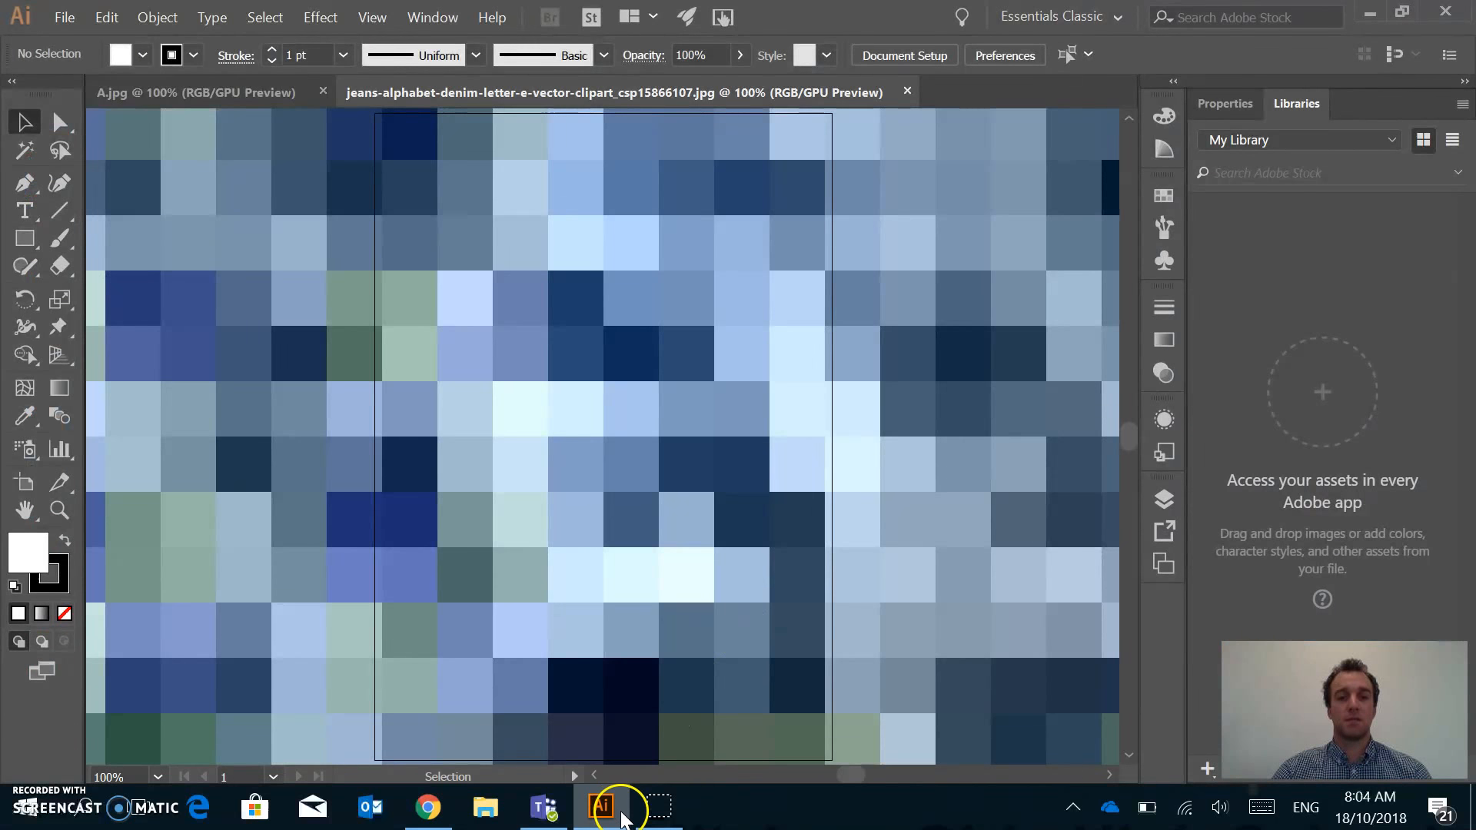
Return to the Windows desktop and open the abstract-d-letter-logo image in Adobe Illustrator CC 2018
{"action": "left_click", "coordinate": [1471, 815]}
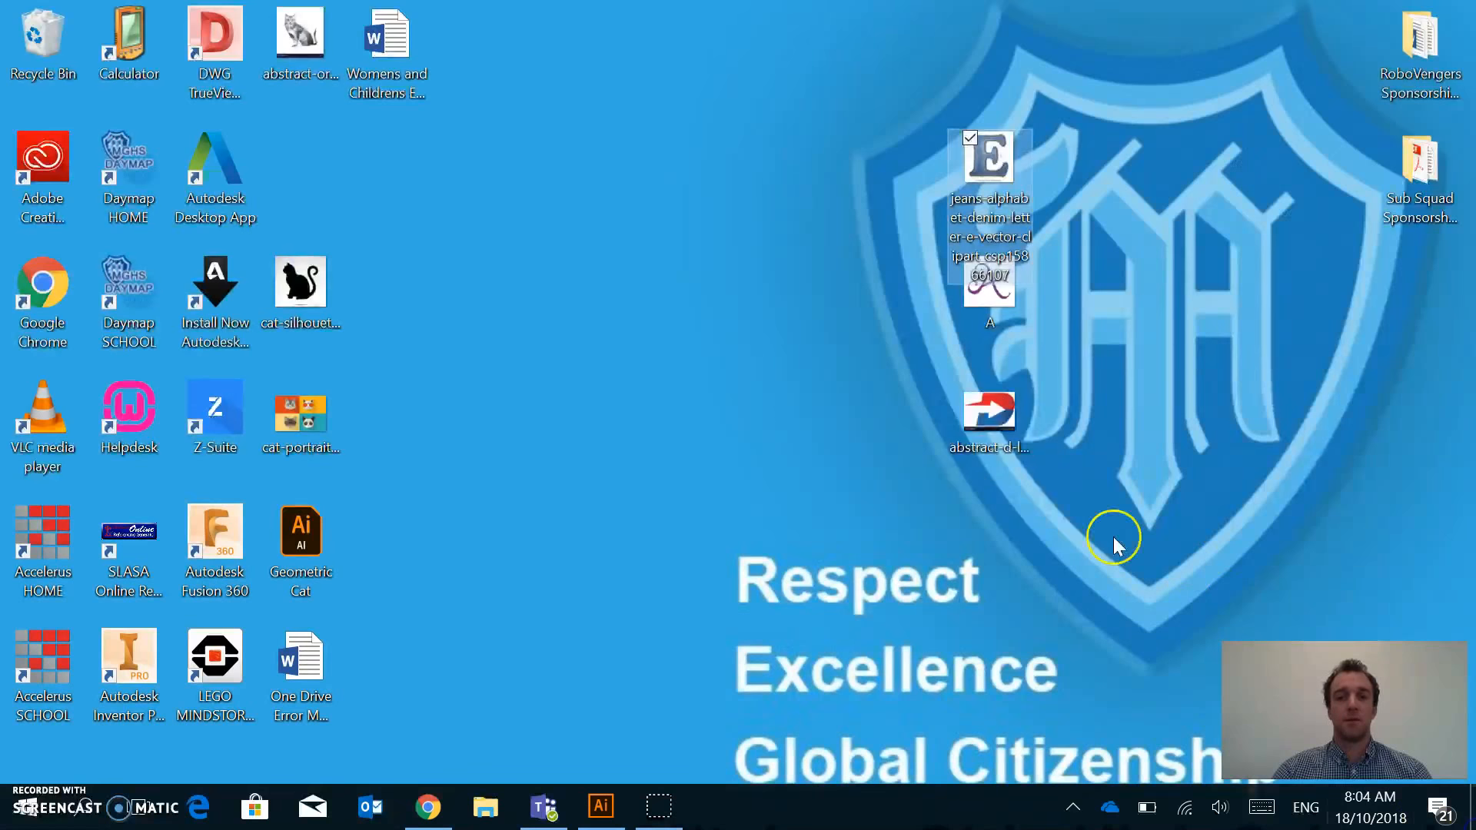
{"action": "right_click", "coordinate": [979, 426]}
{"action": "left_click", "coordinate": [851, 495]}
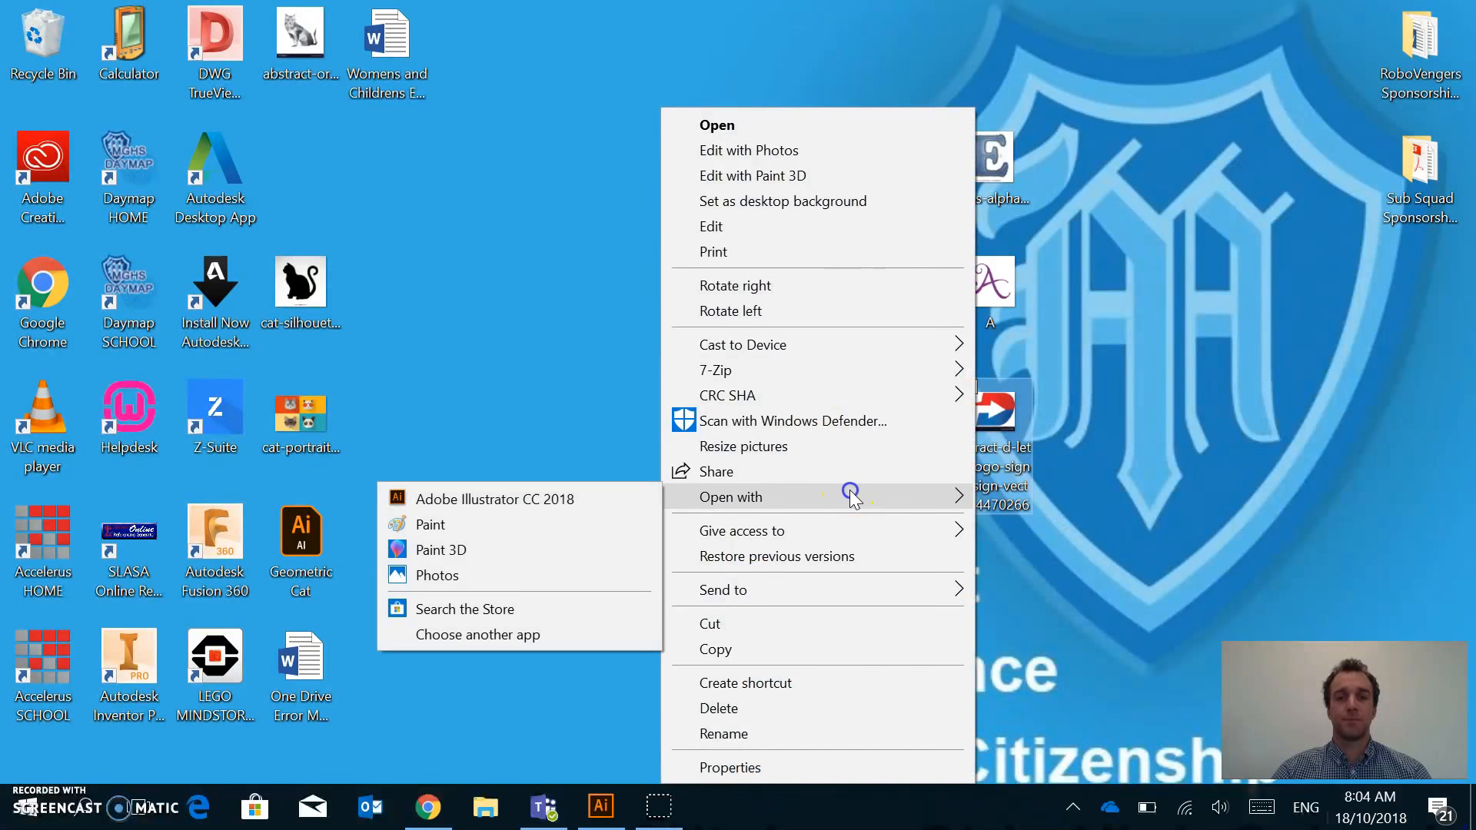
{"action": "left_click", "coordinate": [585, 499]}
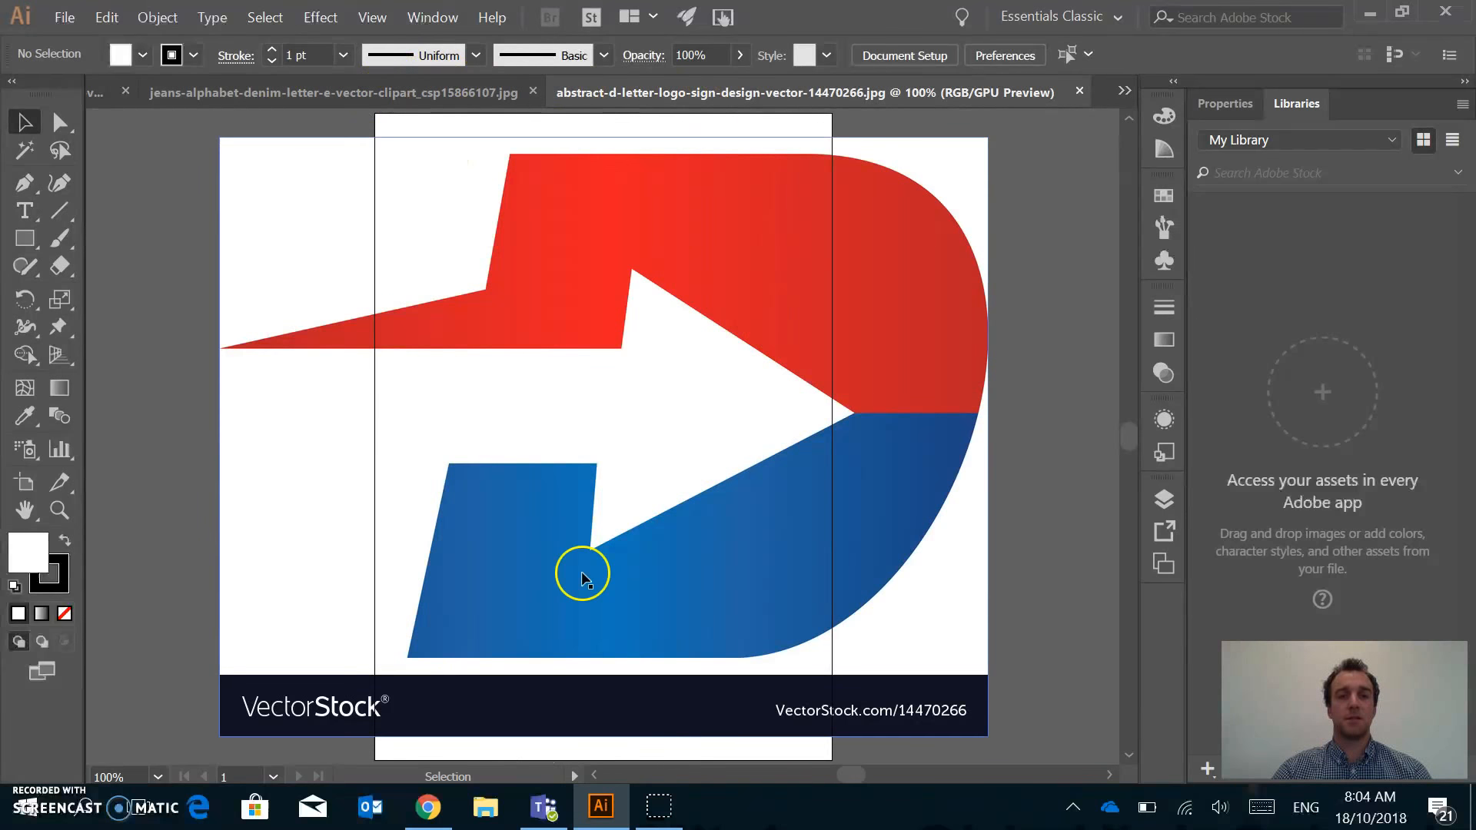
Switch to the A.jpg document and examine the purple letter A at different magnifications
{"action": "left_click", "coordinate": [91, 95]}
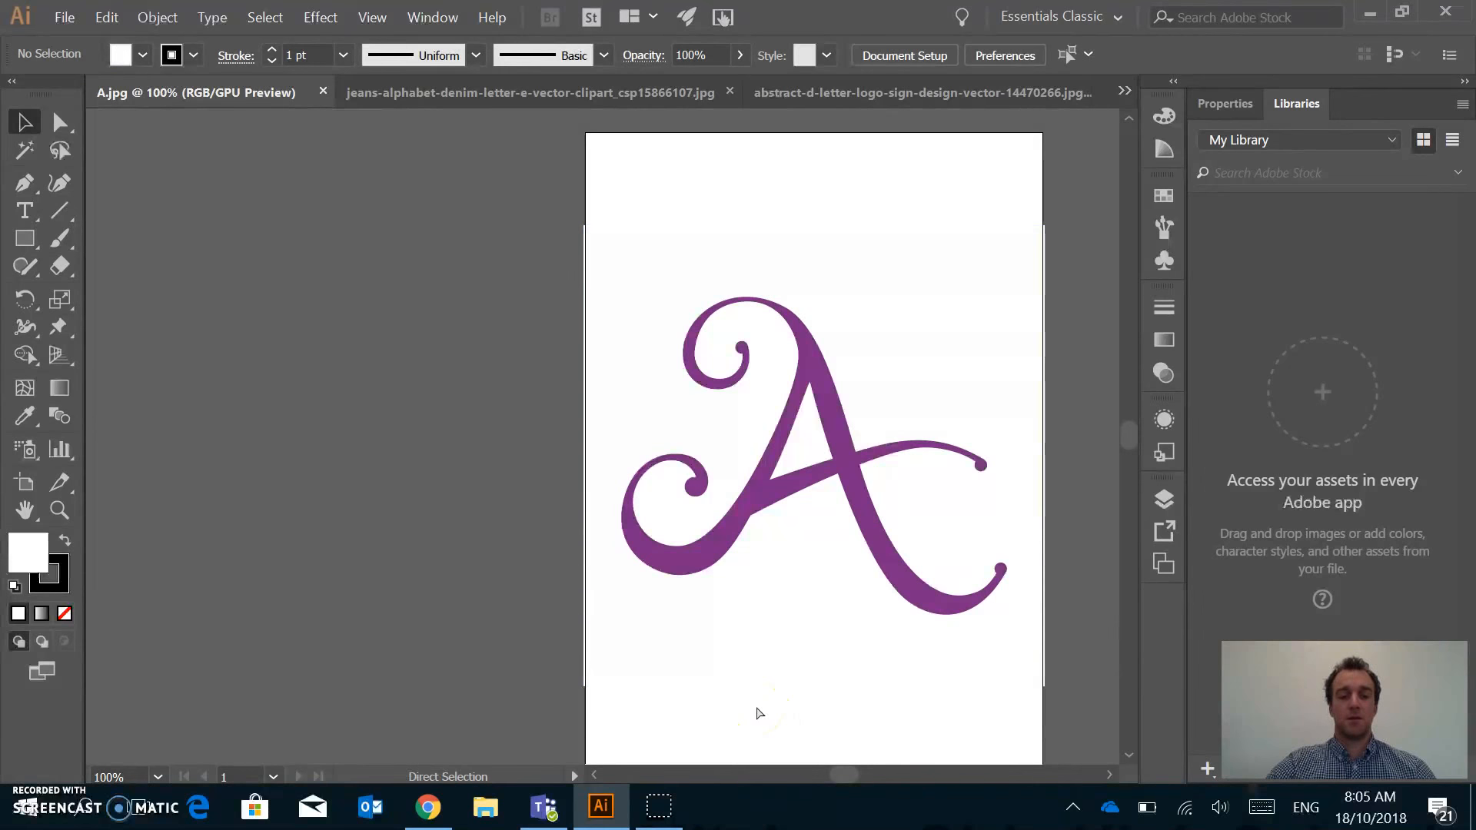
{"action": "key", "text": "ctrl+0"}
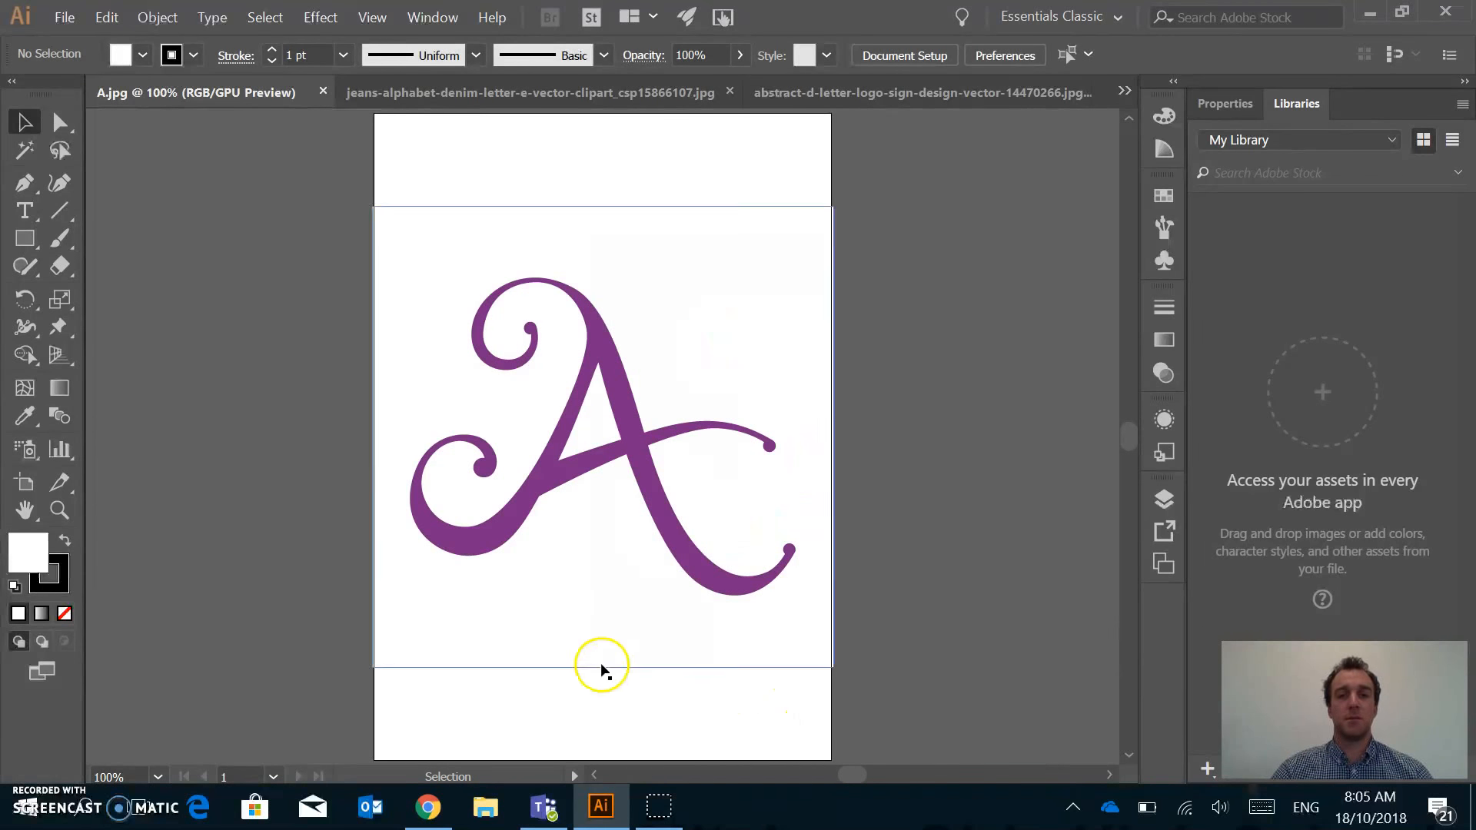
{"action": "scroll", "coordinate": [846, 438], "scroll_direction": "down", "scroll_amount": 1}
{"action": "scroll", "coordinate": [843, 442], "scroll_direction": "up", "scroll_amount": 1}
{"action": "scroll", "coordinate": [843, 440], "scroll_direction": "up", "scroll_amount": 1}
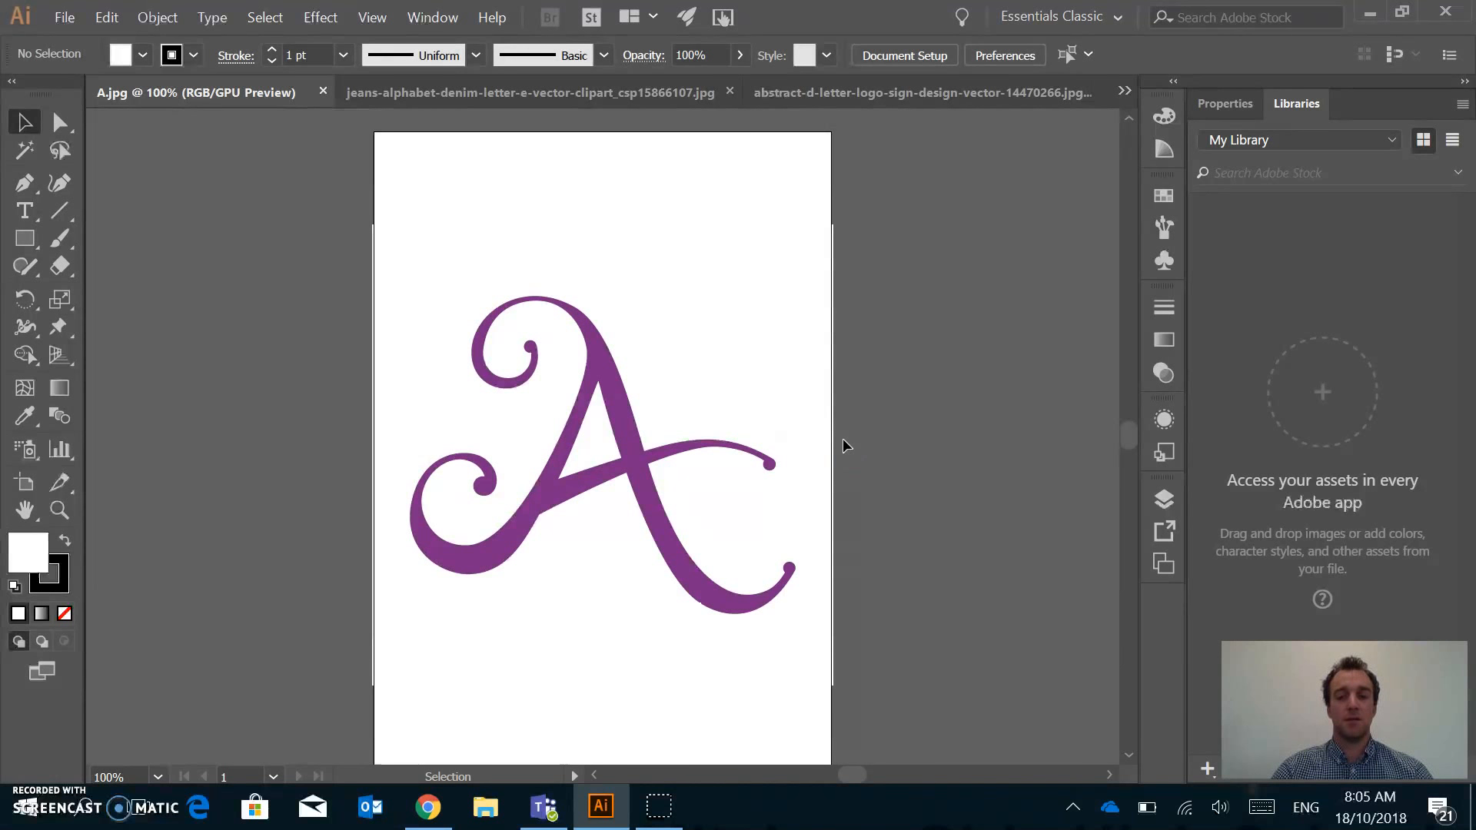
{"action": "key", "text": "ctrl+plus"}
{"action": "key", "text": "ctrl+plus"}
{"action": "key", "text": "ctrl+plus"}
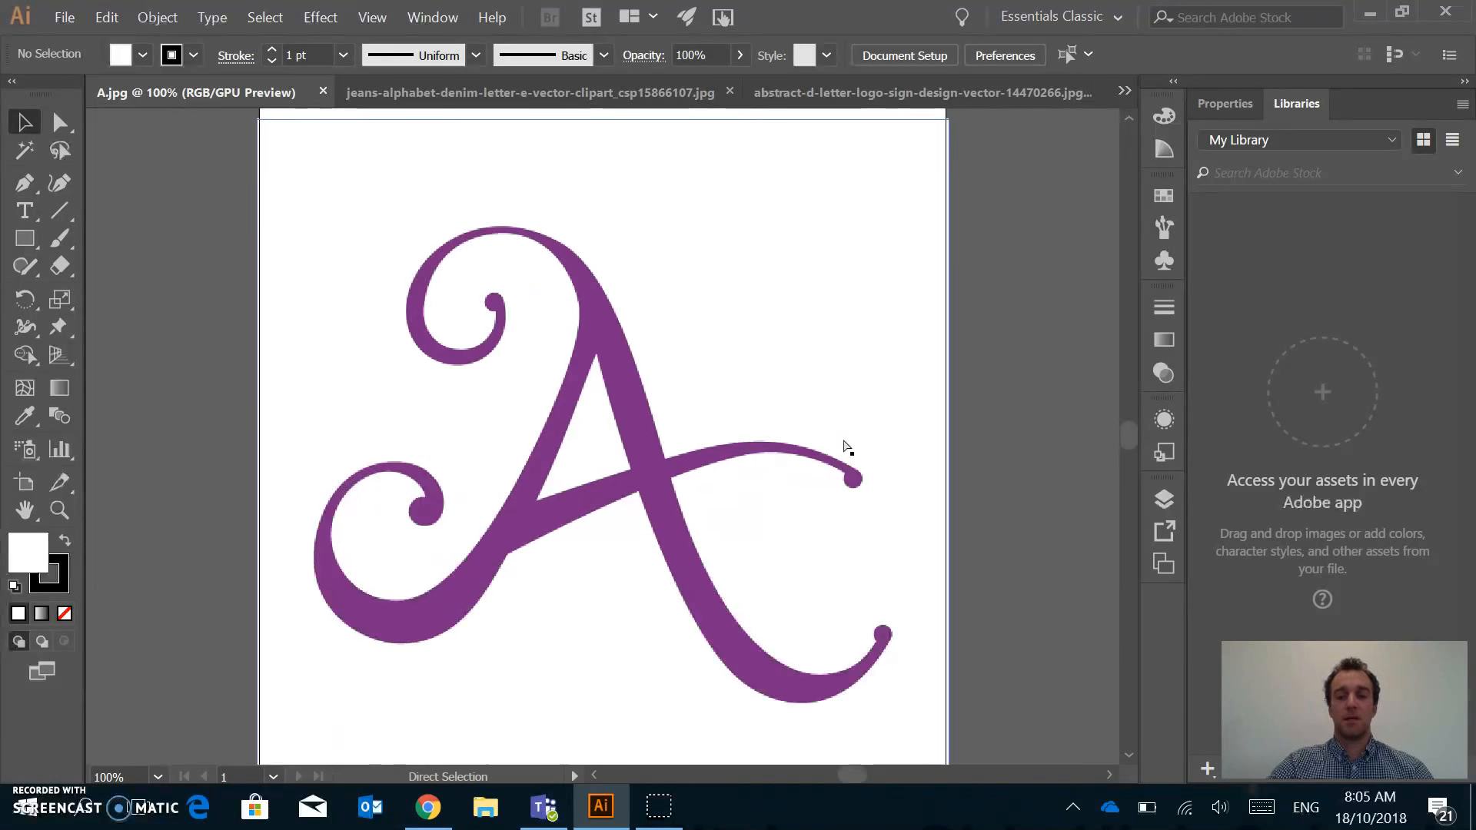
{"action": "key", "text": "ctrl+minus"}
{"action": "key", "text": "ctrl+minus"}
{"action": "key", "text": "ctrl+minus"}
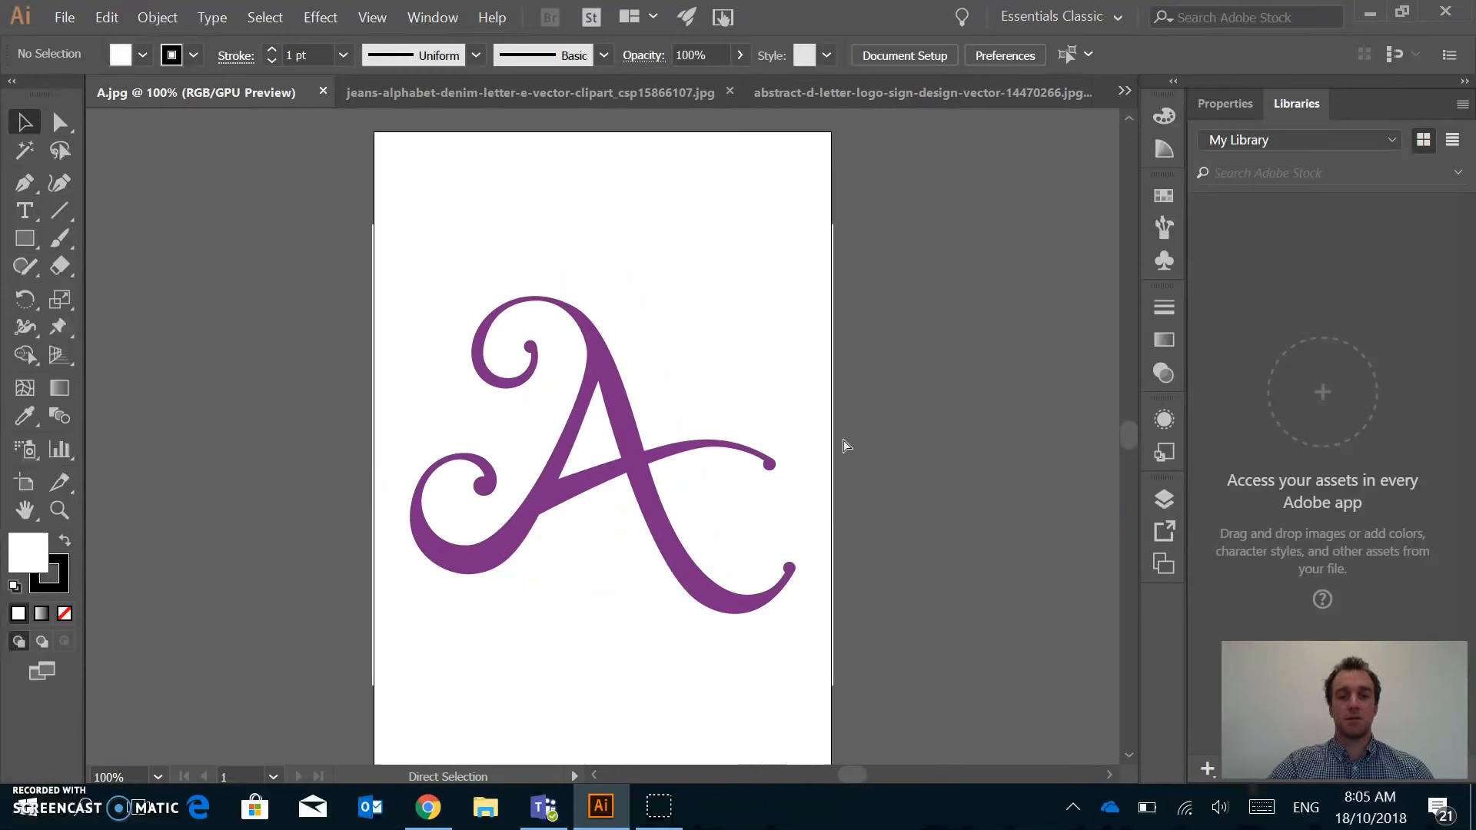
{"action": "scroll", "coordinate": [843, 446], "scroll_direction": "down", "scroll_amount": 1}
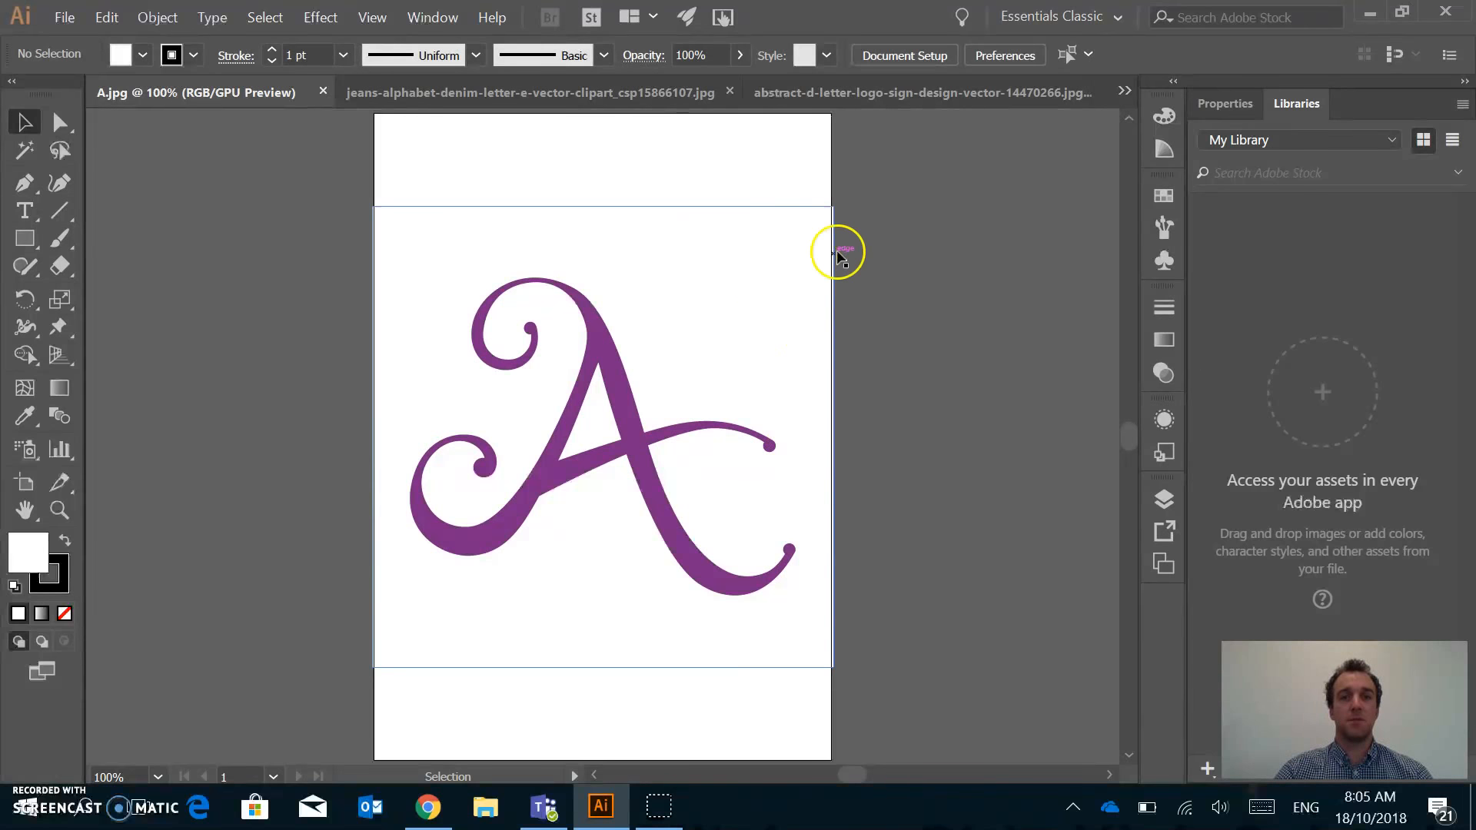
Apply Image Trace to the letter A image with the Black and White Logo preset
{"action": "left_click", "coordinate": [611, 361]}
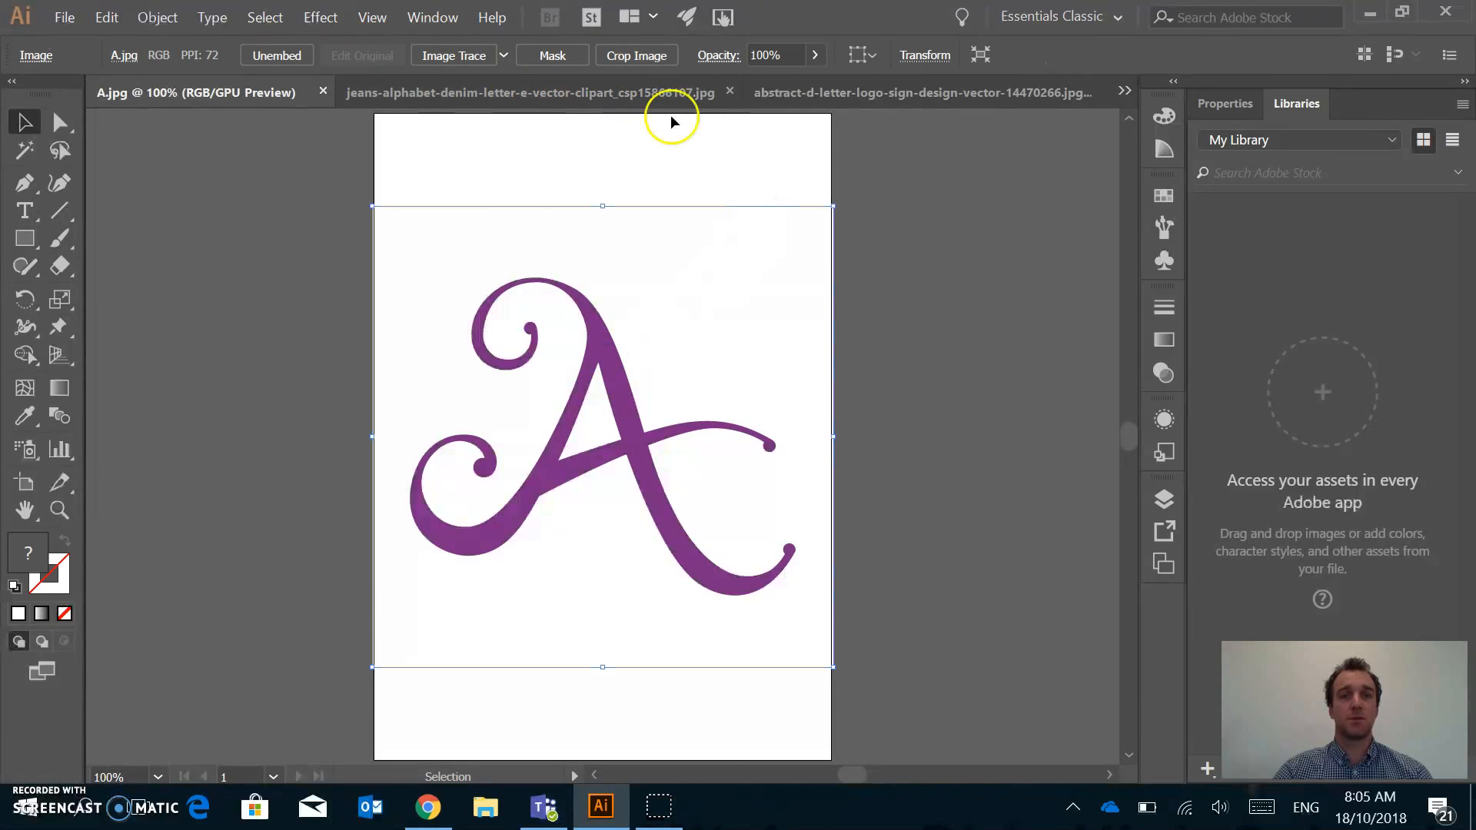
{"action": "left_click", "coordinate": [1224, 101]}
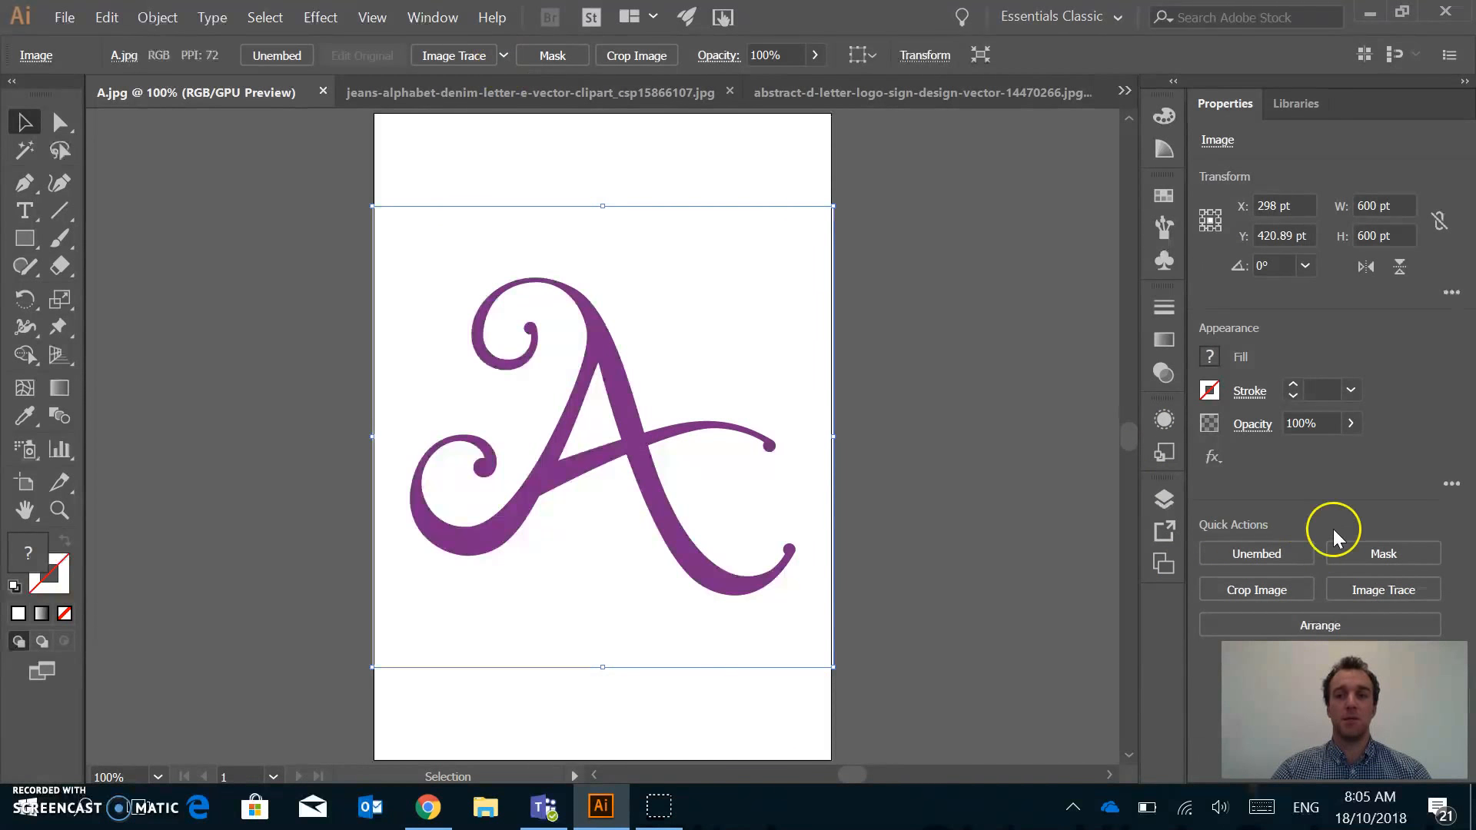
{"action": "left_click", "coordinate": [1397, 596]}
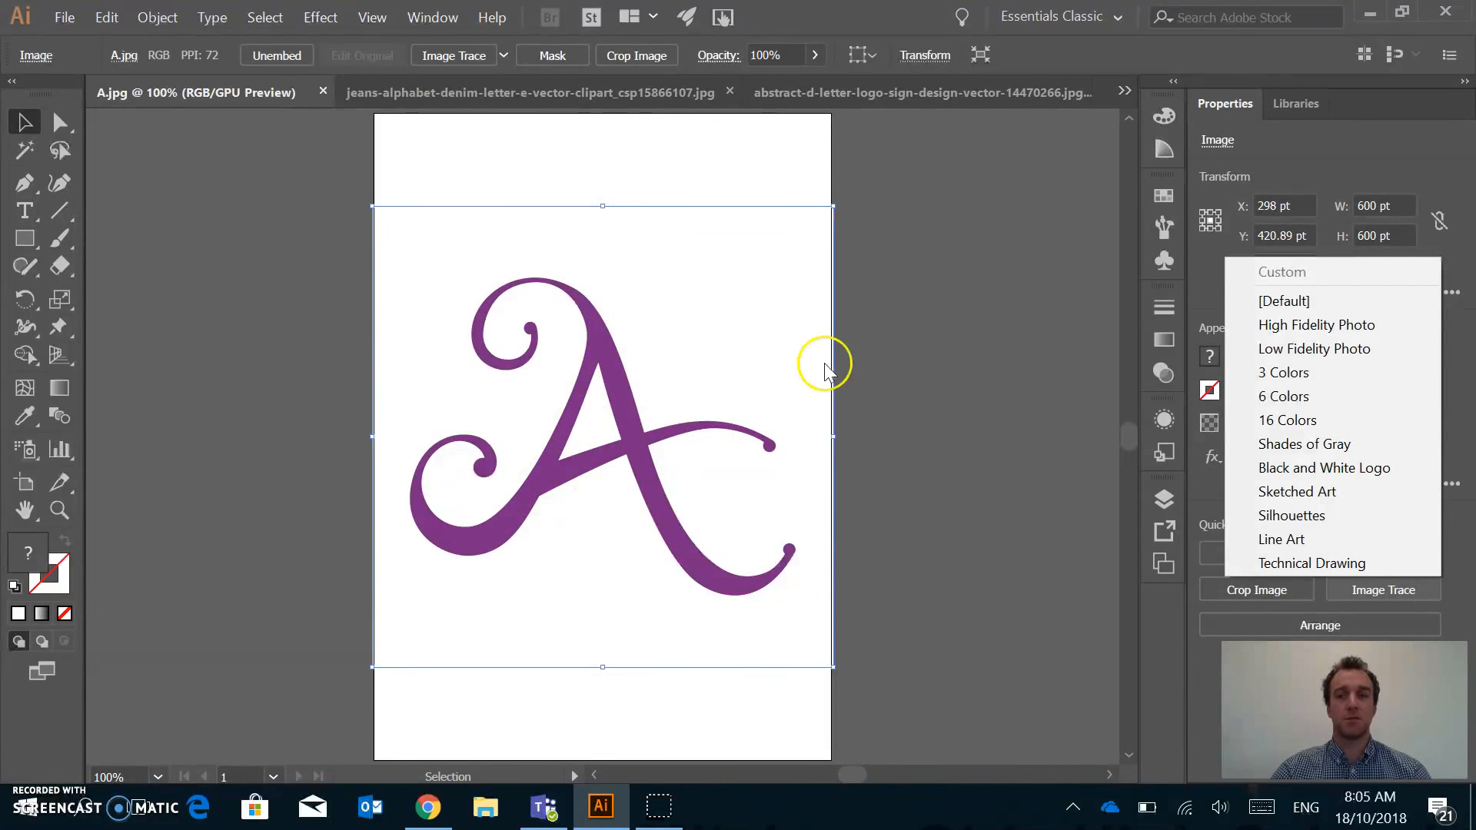
{"action": "left_click", "coordinate": [1296, 467]}
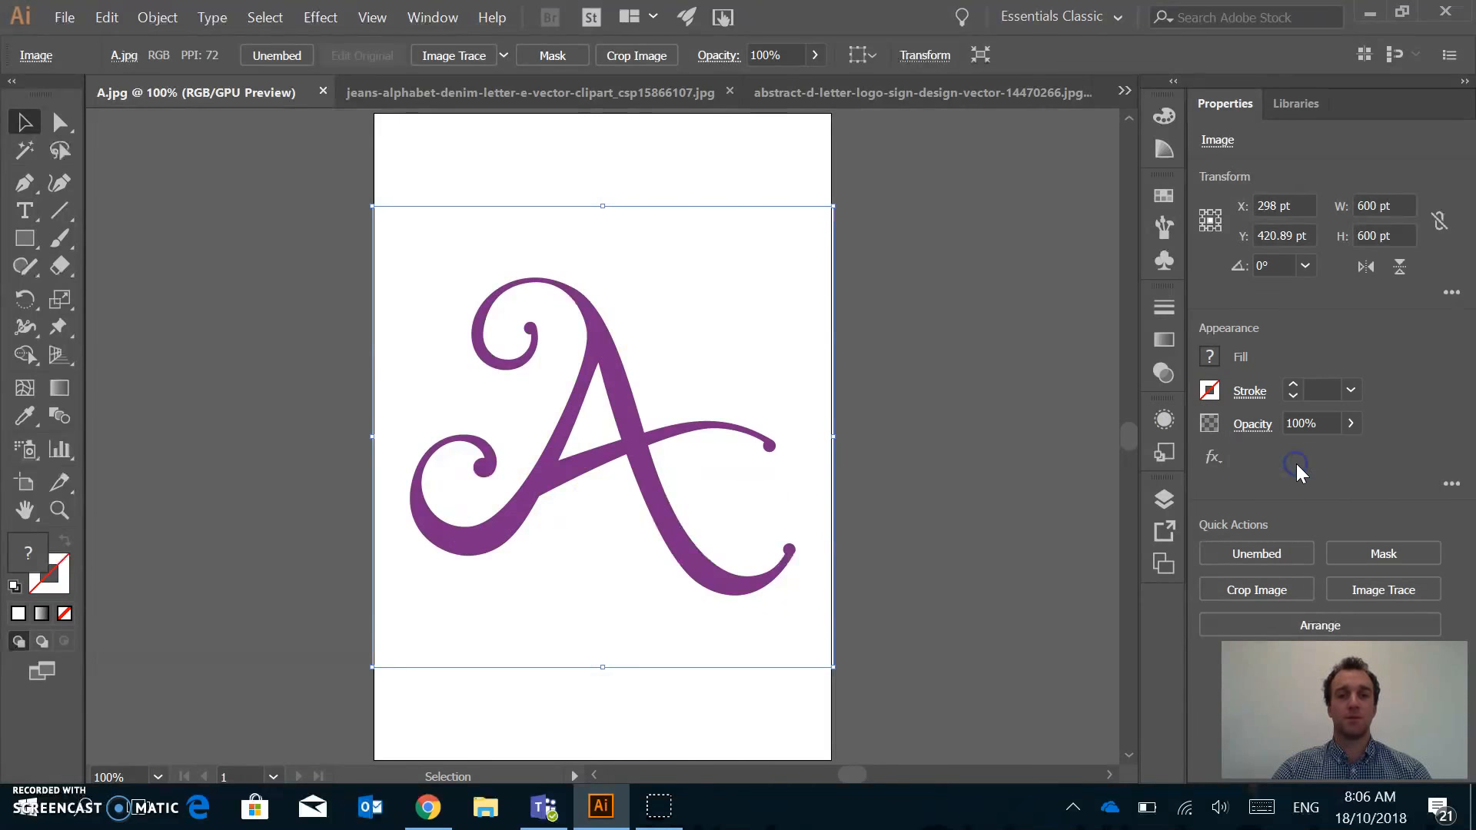
Try the 3 Colors tracing preset on the letter A, and set it back to Black and White Logo
{"action": "left_click", "coordinate": [1338, 542]}
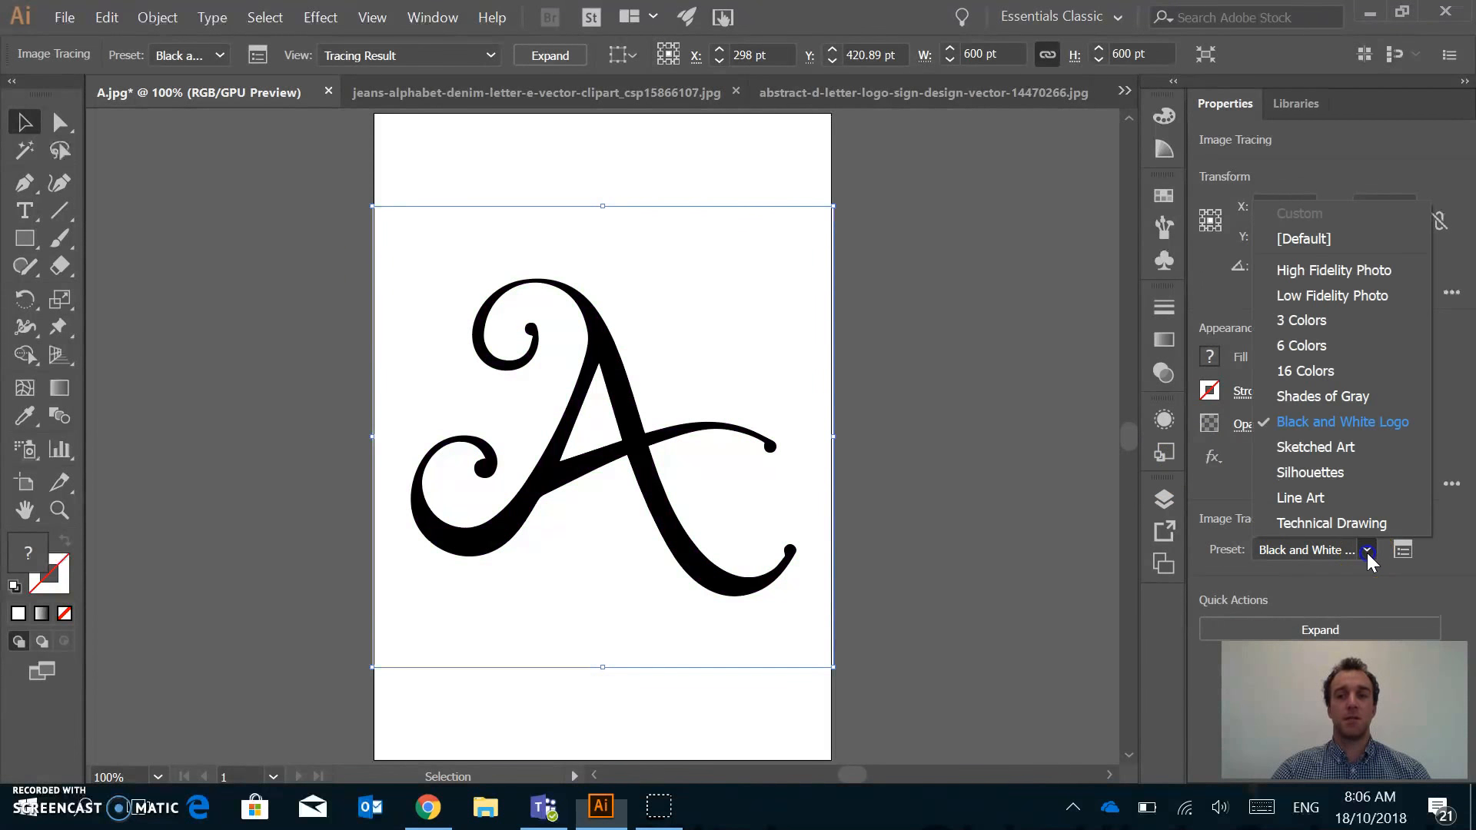
{"action": "left_click", "coordinate": [1311, 324]}
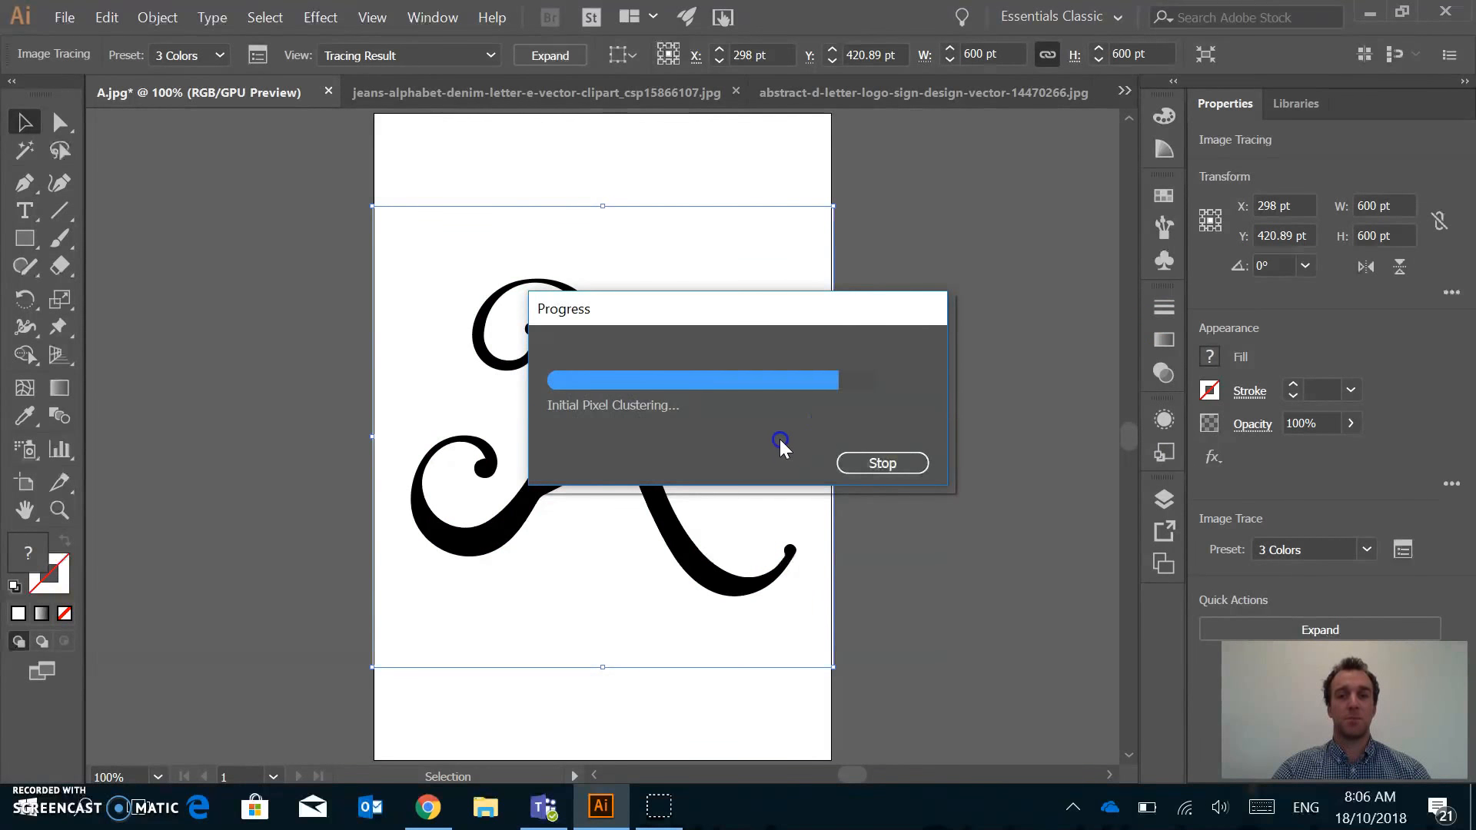
{"action": "left_click", "coordinate": [1366, 551]}
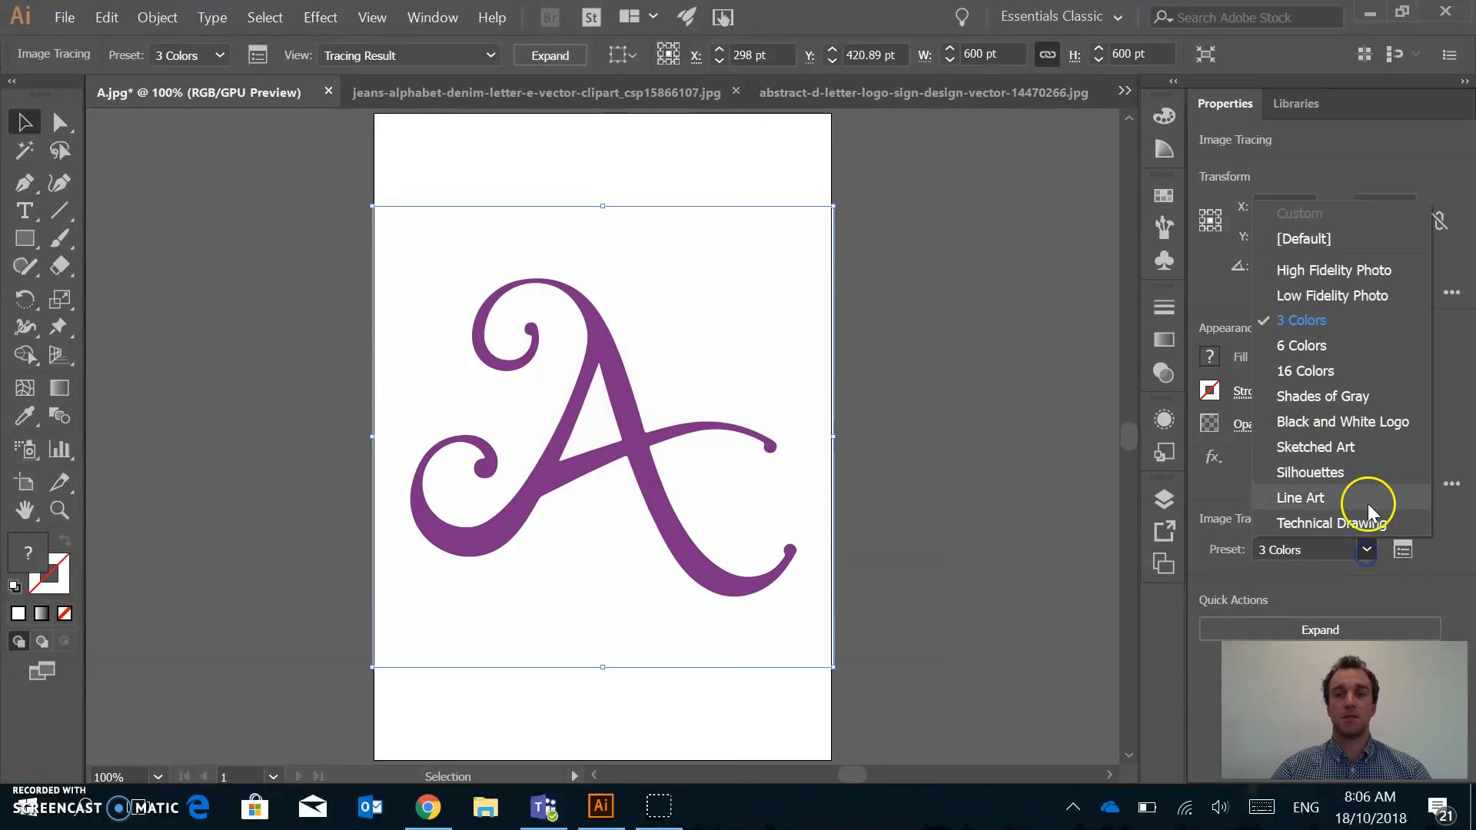
{"action": "left_click", "coordinate": [1322, 422]}
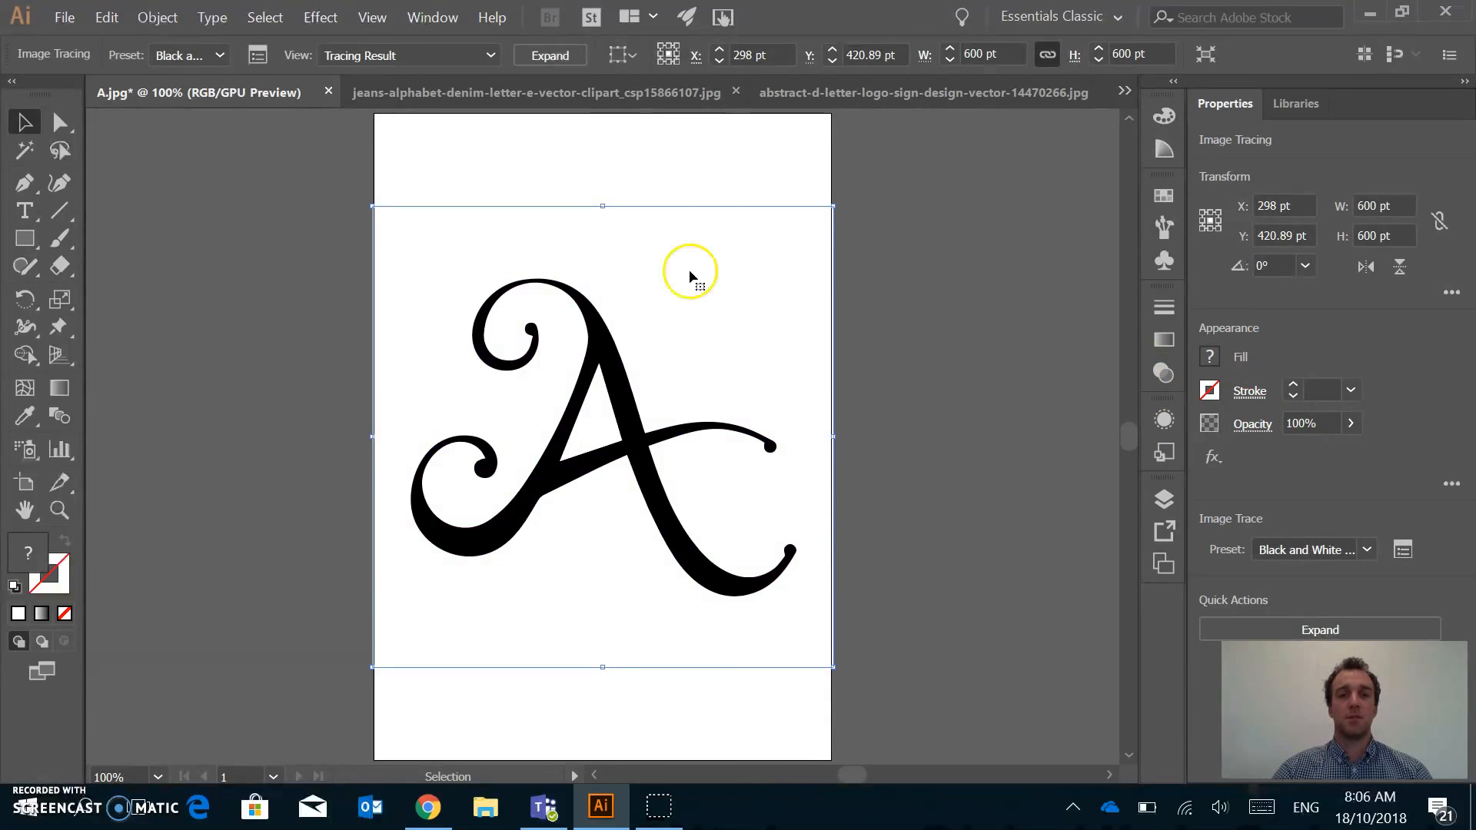
Expand the traced letter A into vector paths and examine the outline of the resulting group
{"action": "left_click", "coordinate": [1328, 632]}
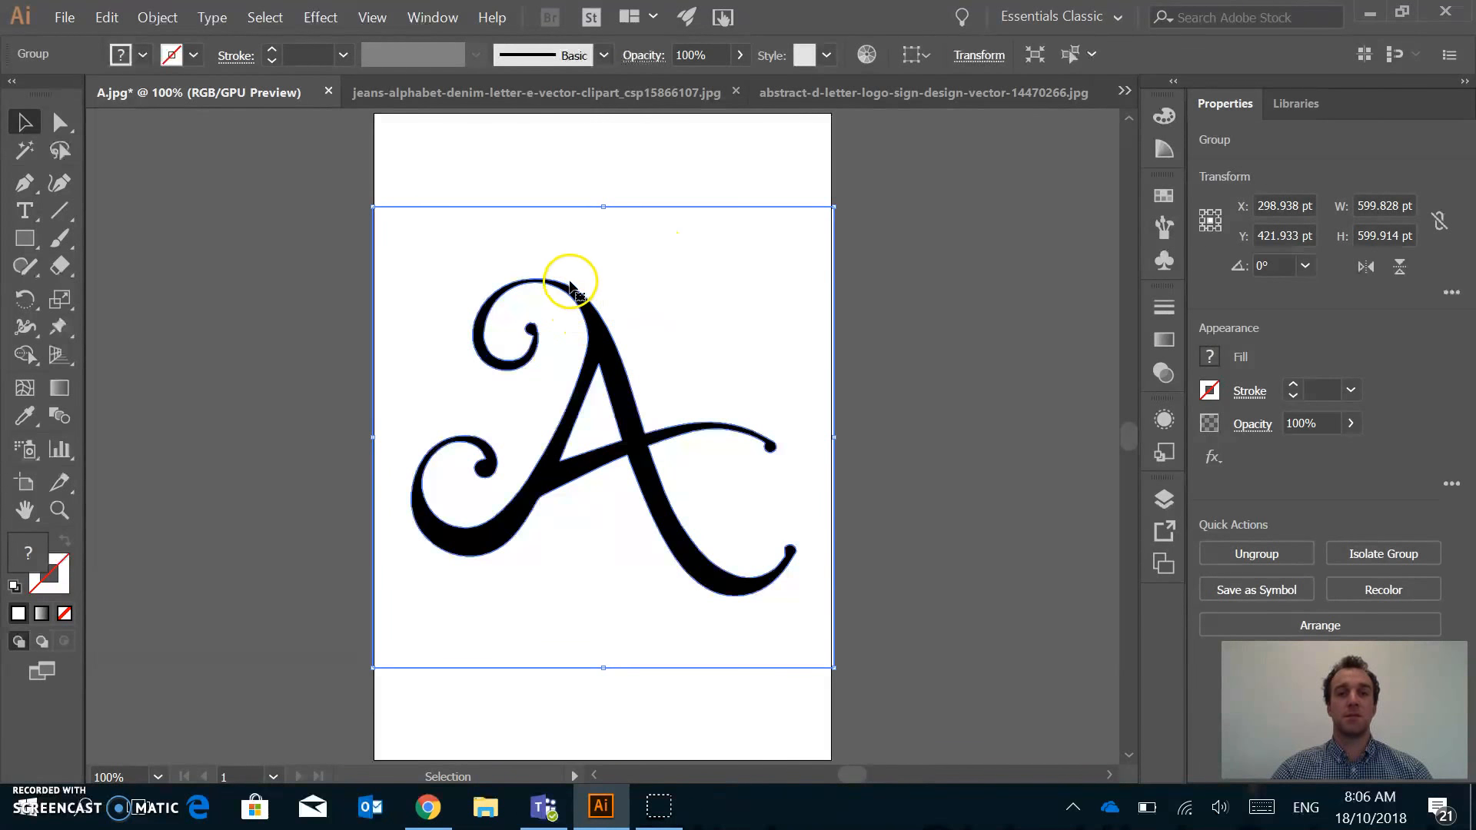
{"action": "left_click", "coordinate": [866, 222]}
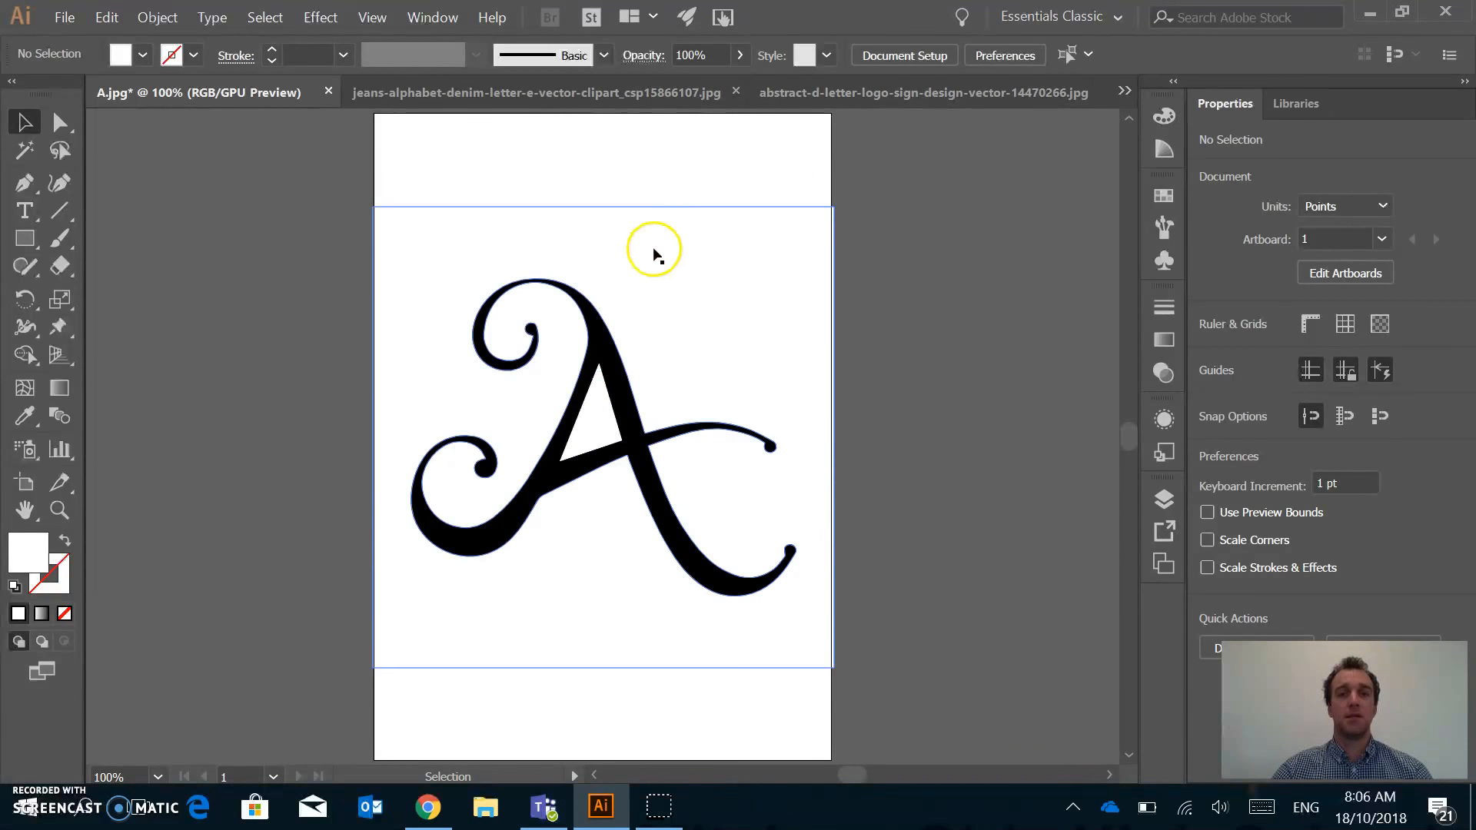
{"action": "left_click", "coordinate": [711, 413]}
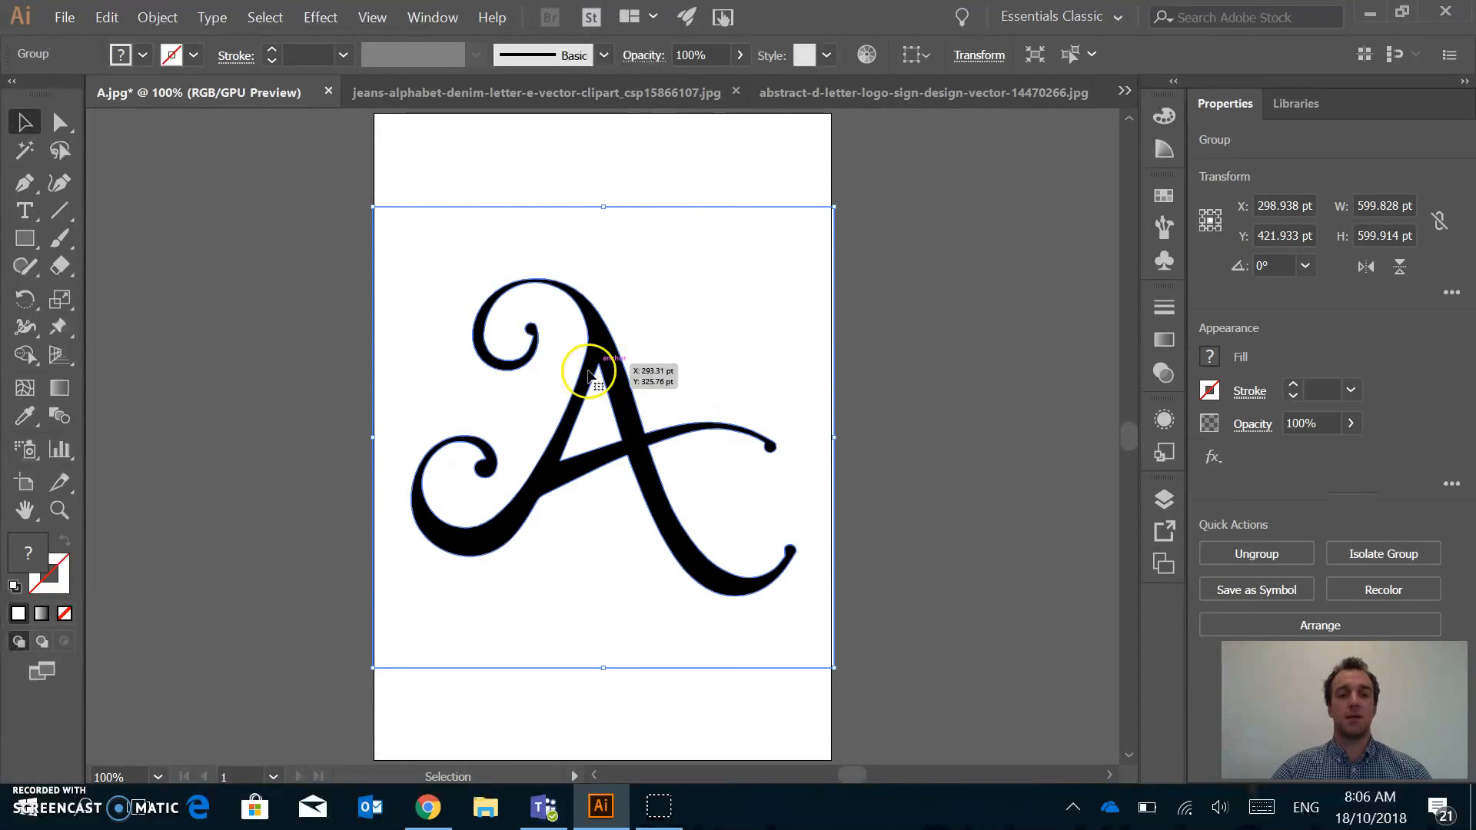
{"action": "key", "text": "ctrl+plus"}
{"action": "key", "text": "ctrl+plus"}
{"action": "key", "text": "ctrl+plus"}
{"action": "key", "text": "ctrl+plus"}
{"action": "key", "text": "ctrl+plus"}
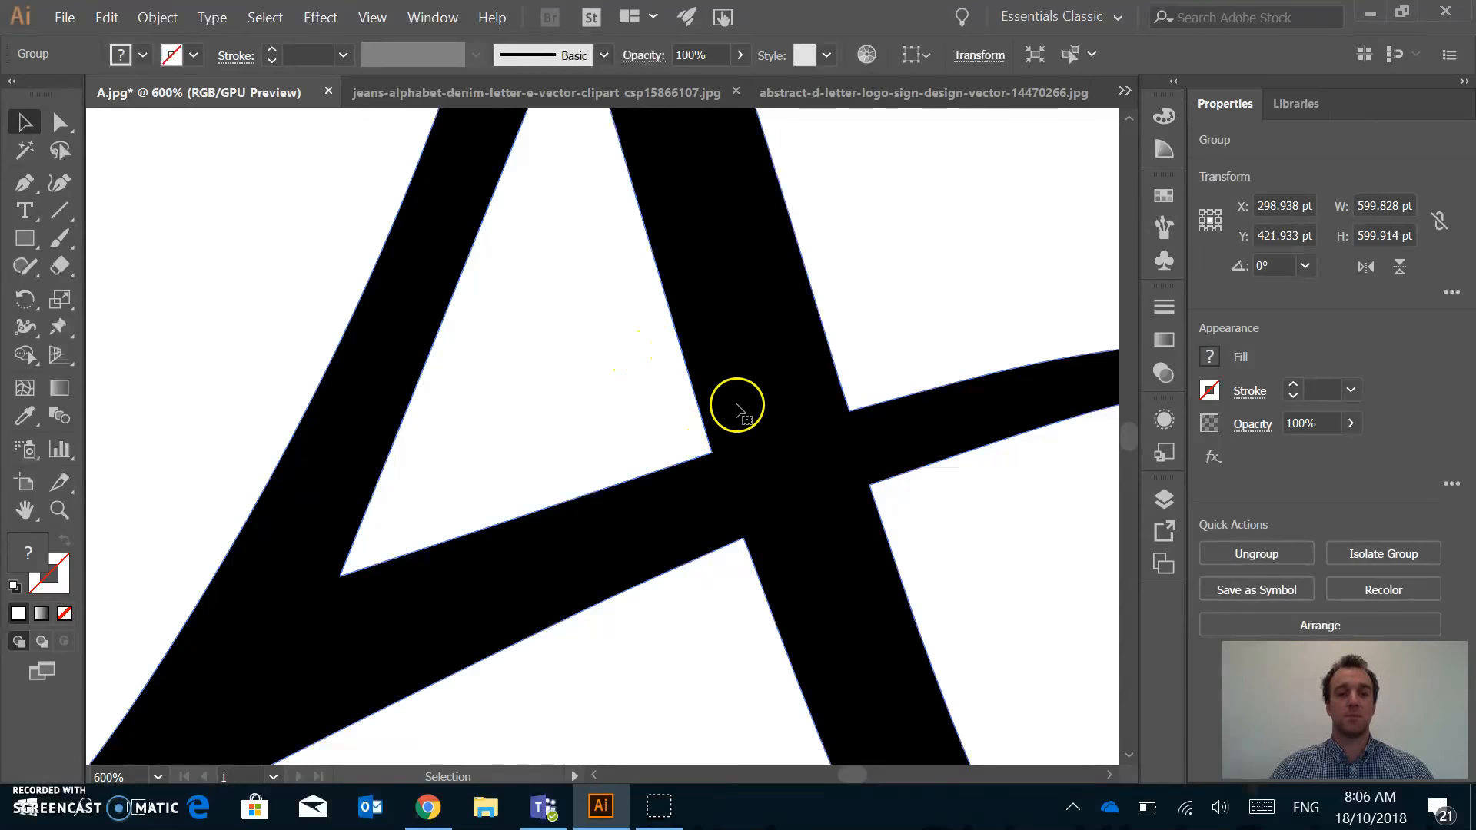
{"action": "key", "text": "ctrl+0"}
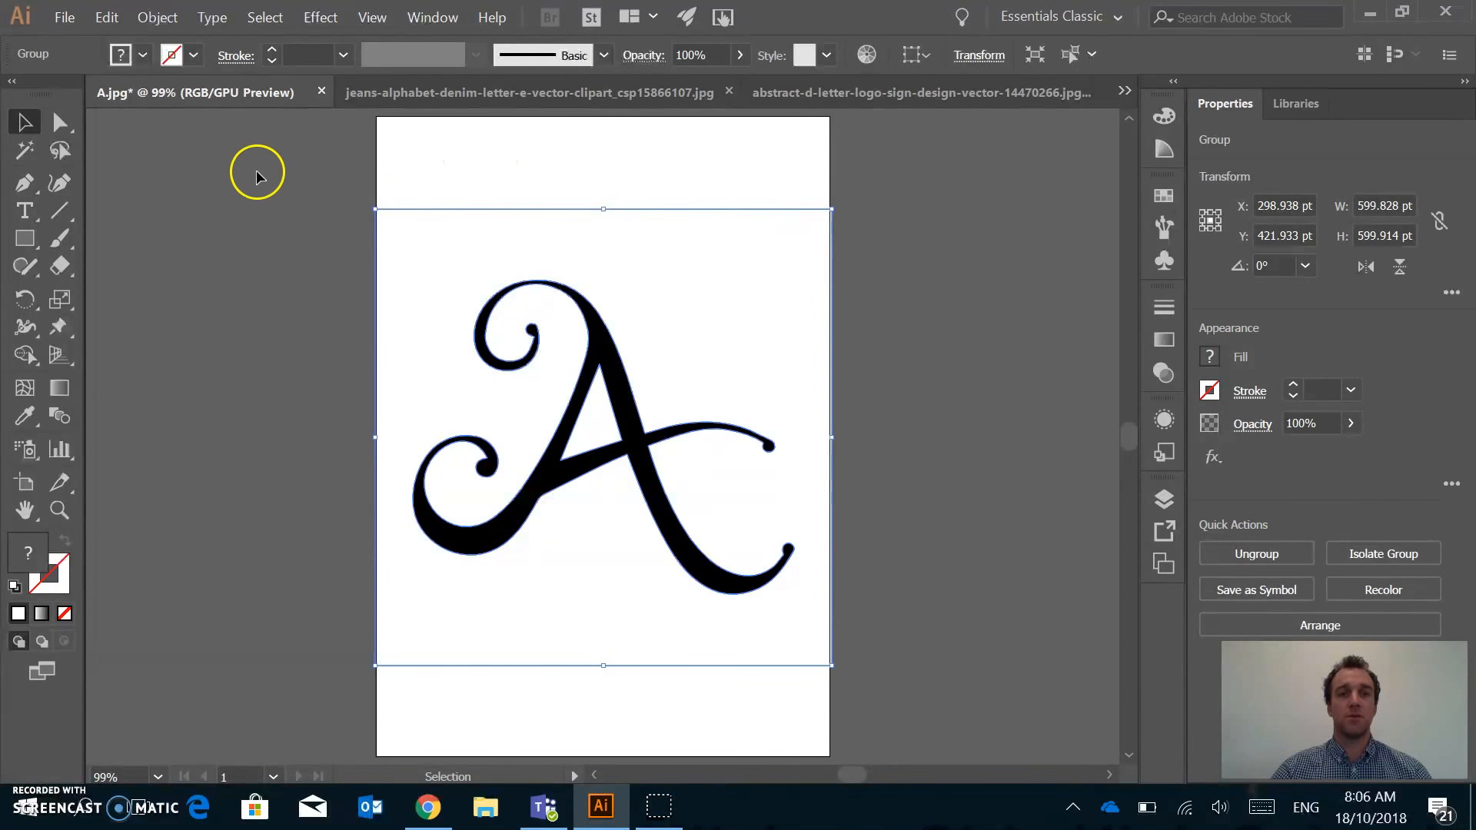
Ungroup the expanded letter A artwork into separate objects
{"action": "left_click", "coordinate": [311, 197]}
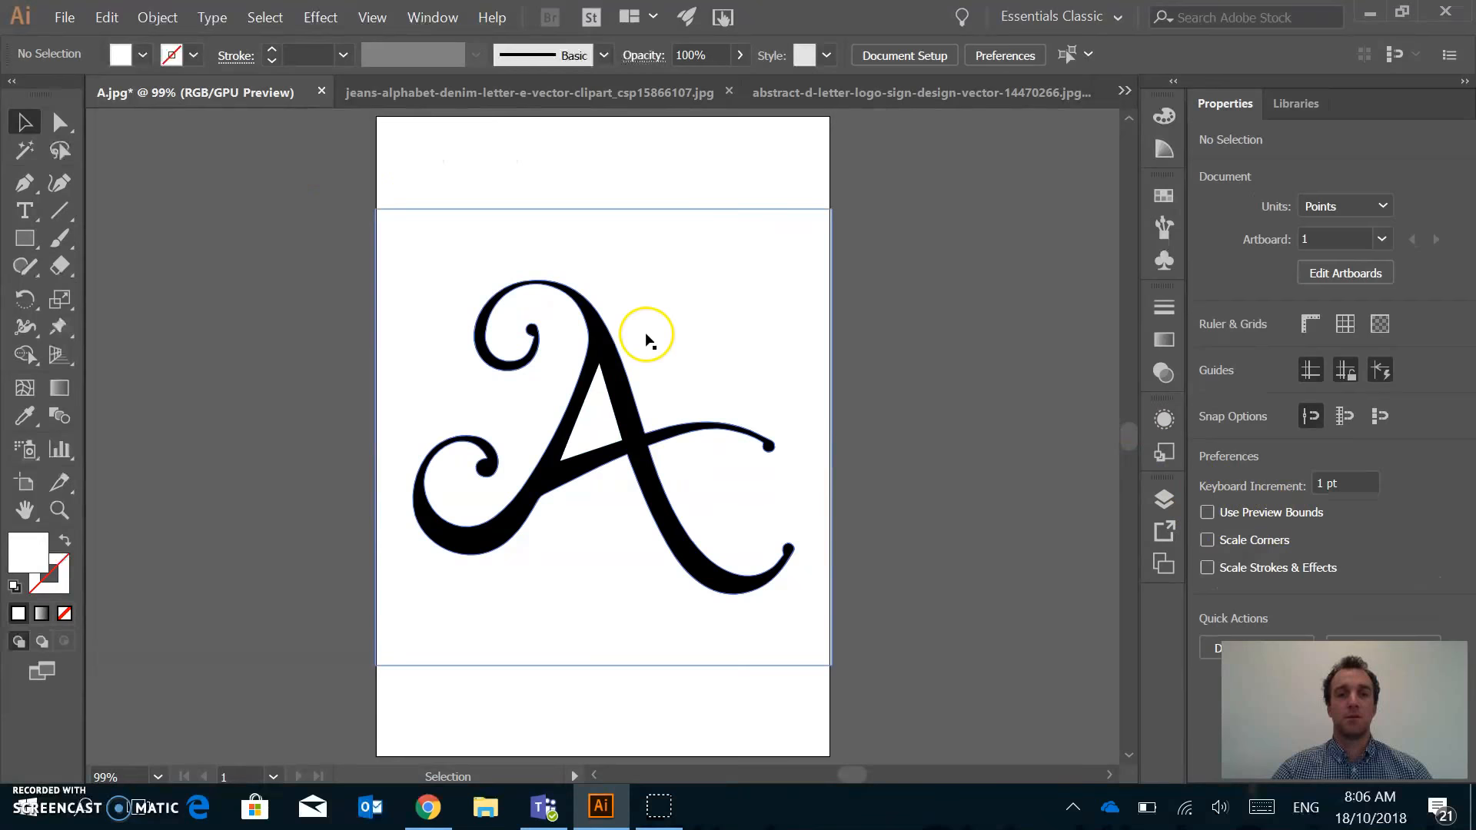
{"action": "left_click", "coordinate": [760, 314]}
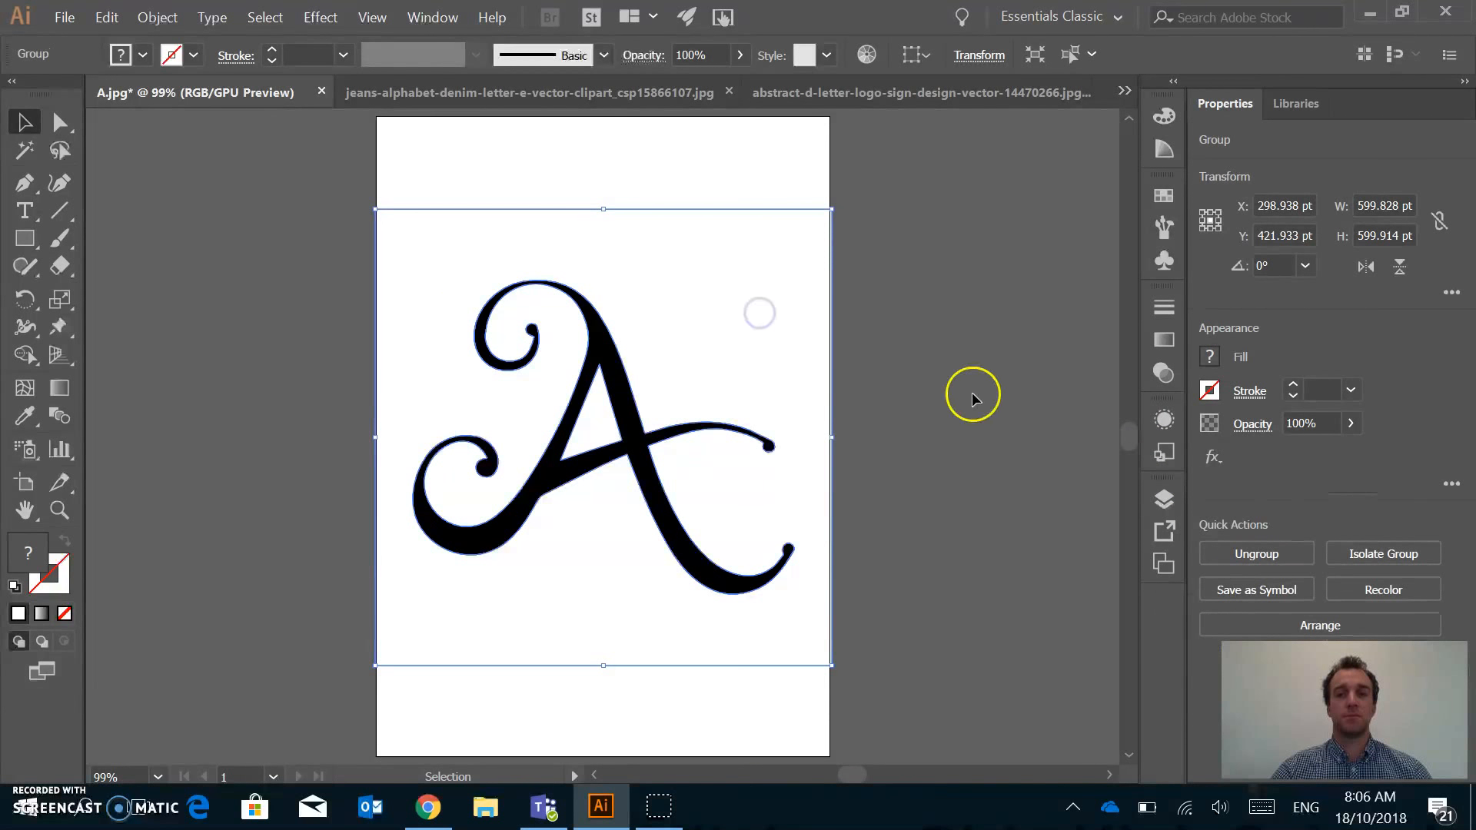
{"action": "left_click", "coordinate": [1251, 552]}
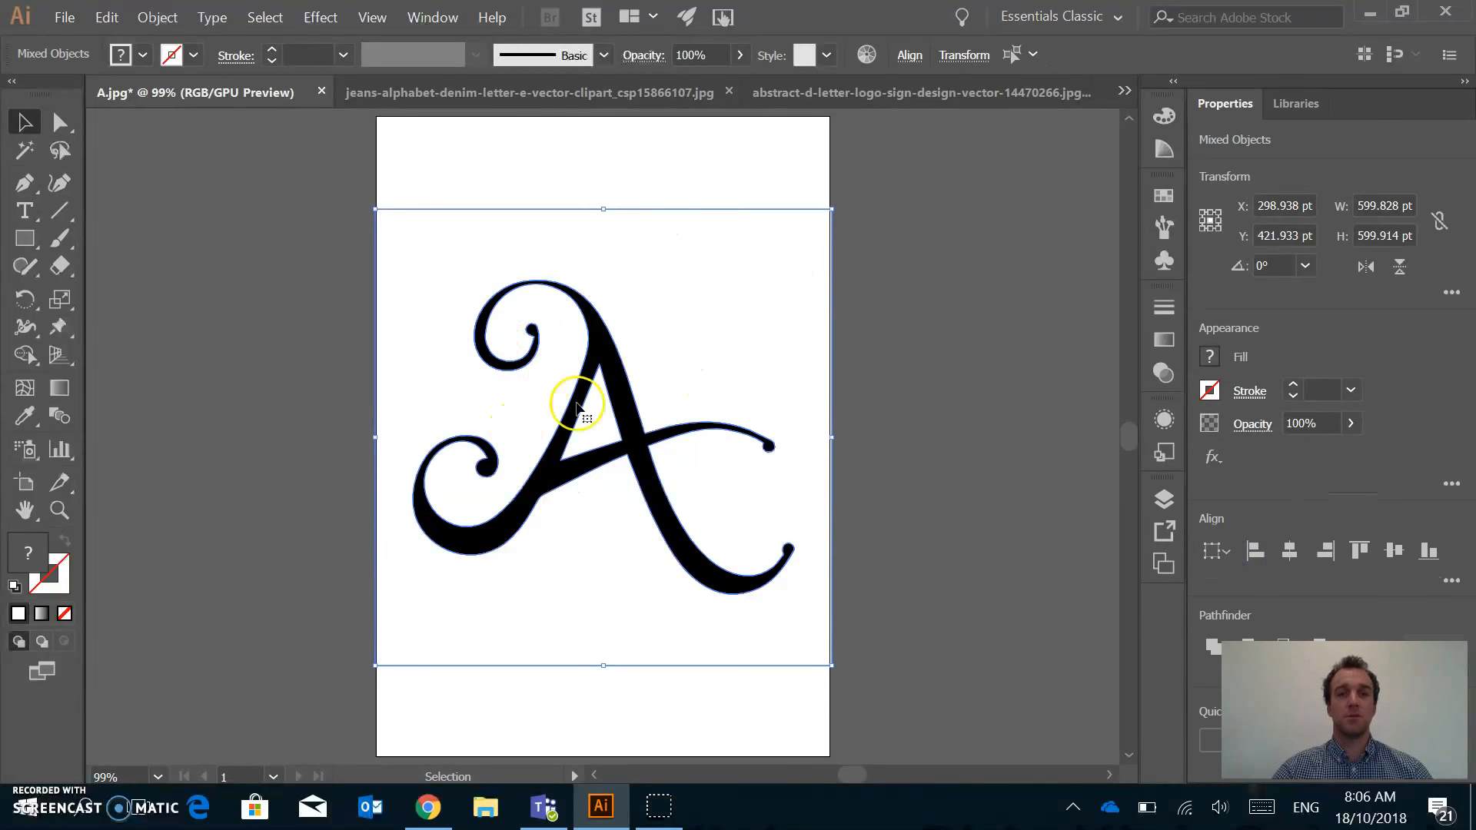
Select the white background shape around the letter A and delete it
{"action": "left_click", "coordinate": [756, 175]}
{"action": "left_click", "coordinate": [797, 244]}
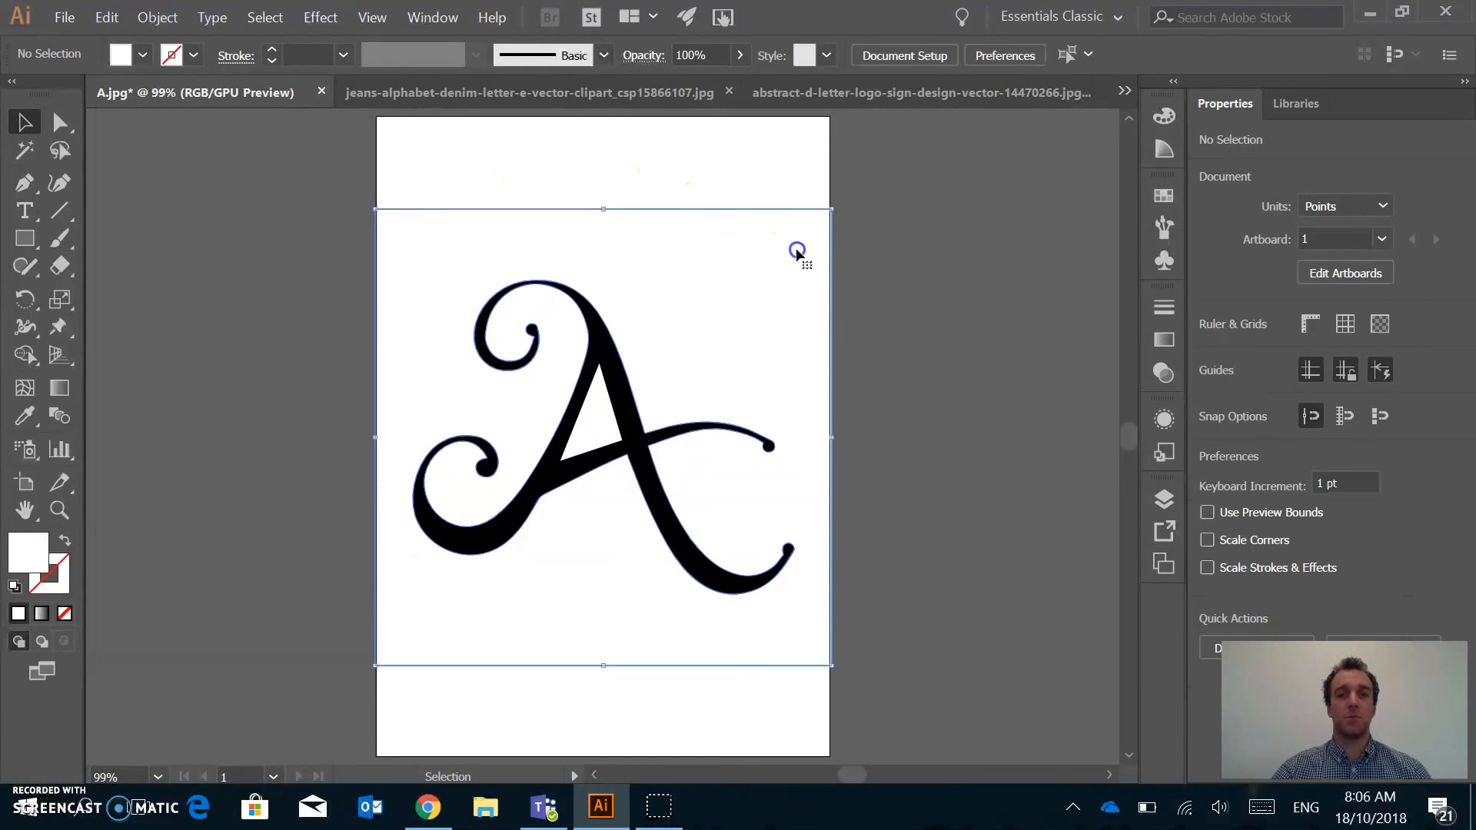
{"action": "left_click", "coordinate": [627, 388]}
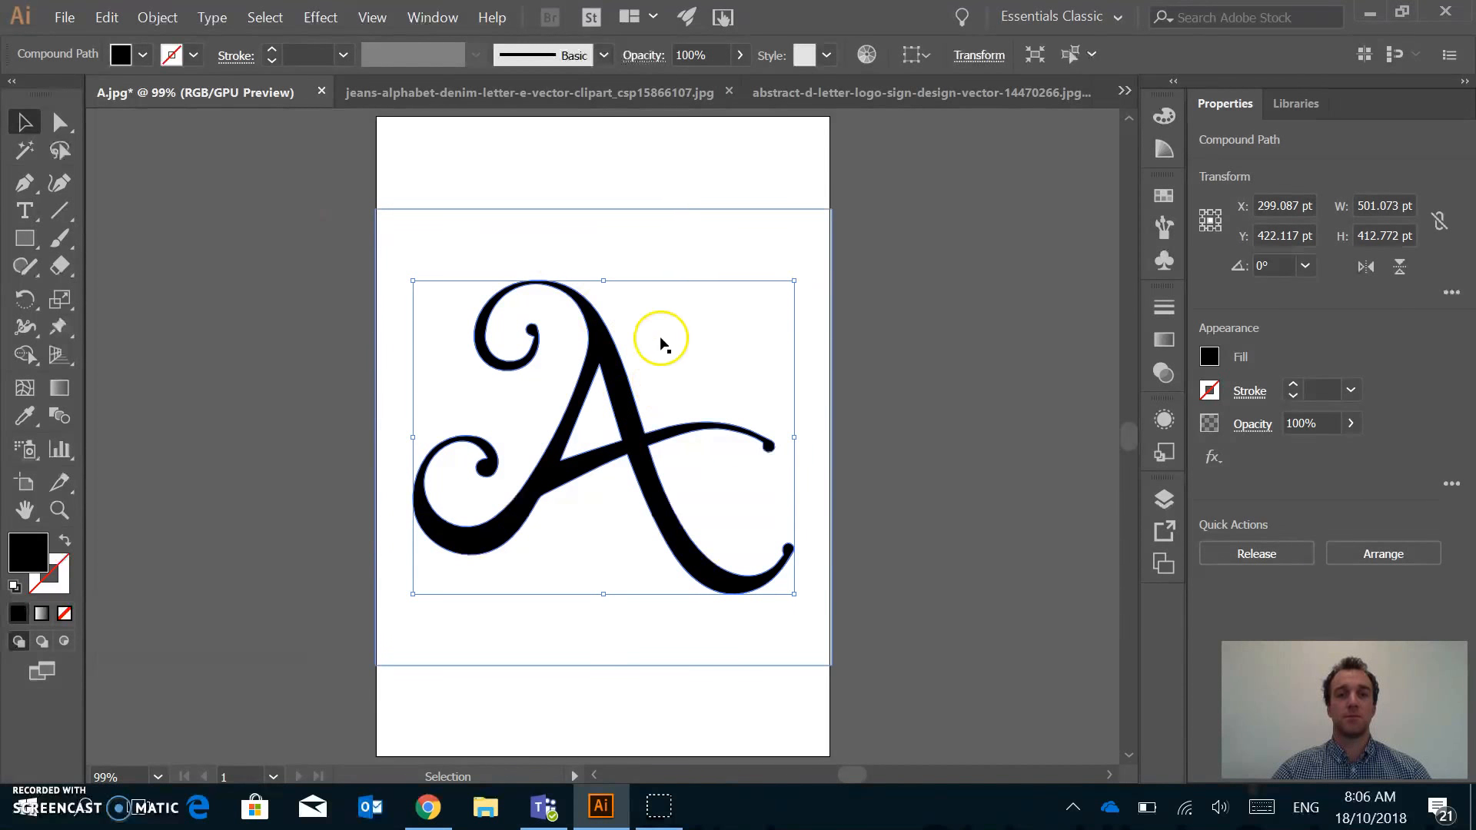
{"action": "left_click", "coordinate": [686, 212]}
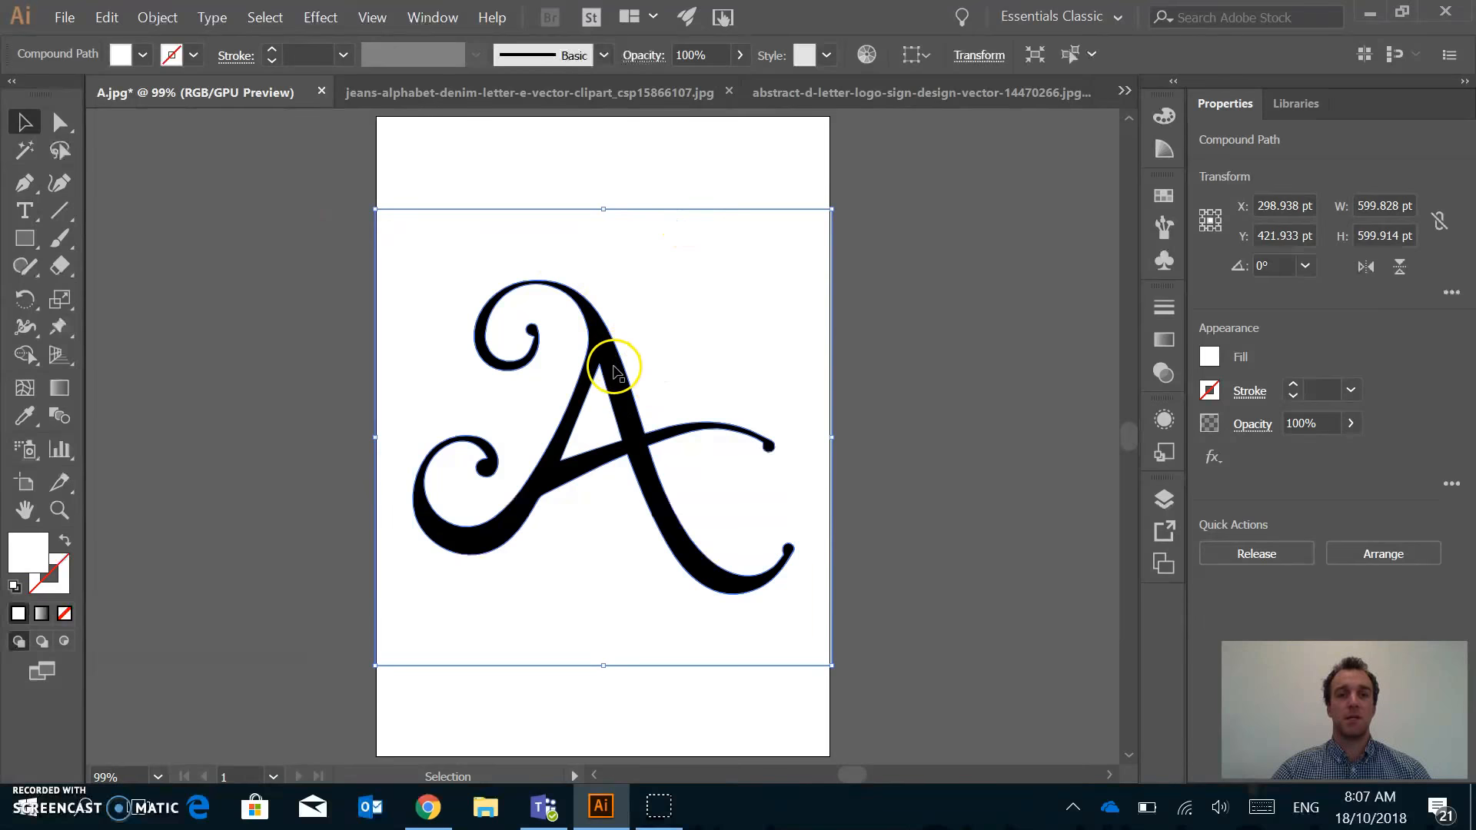
{"action": "left_click", "coordinate": [620, 362]}
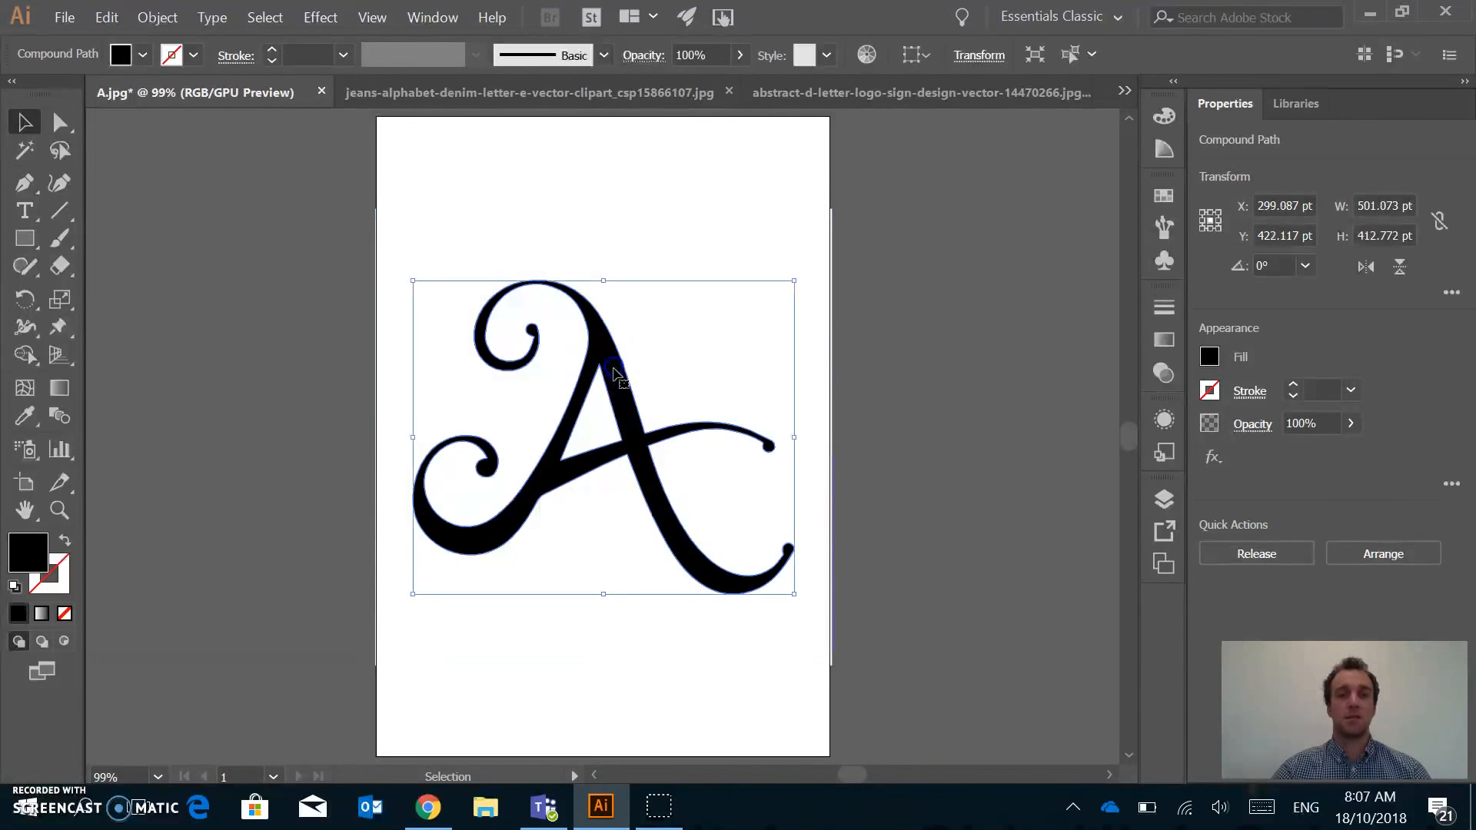
{"action": "left_click", "coordinate": [750, 177]}
{"action": "left_click_drag", "start_coordinate": [744, 187], "coordinate": [743, 187]}
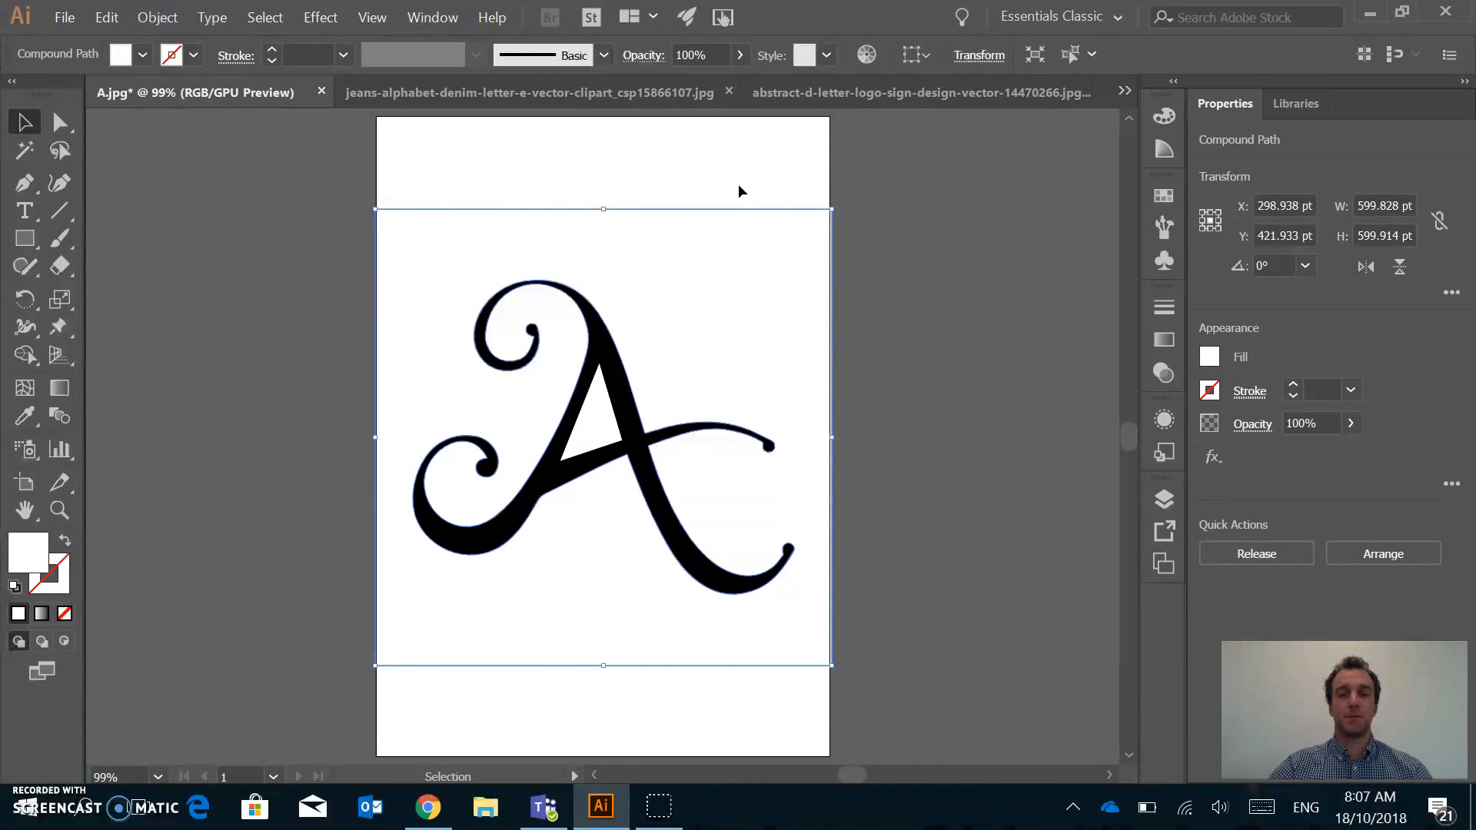
{"action": "key", "text": "Delete"}
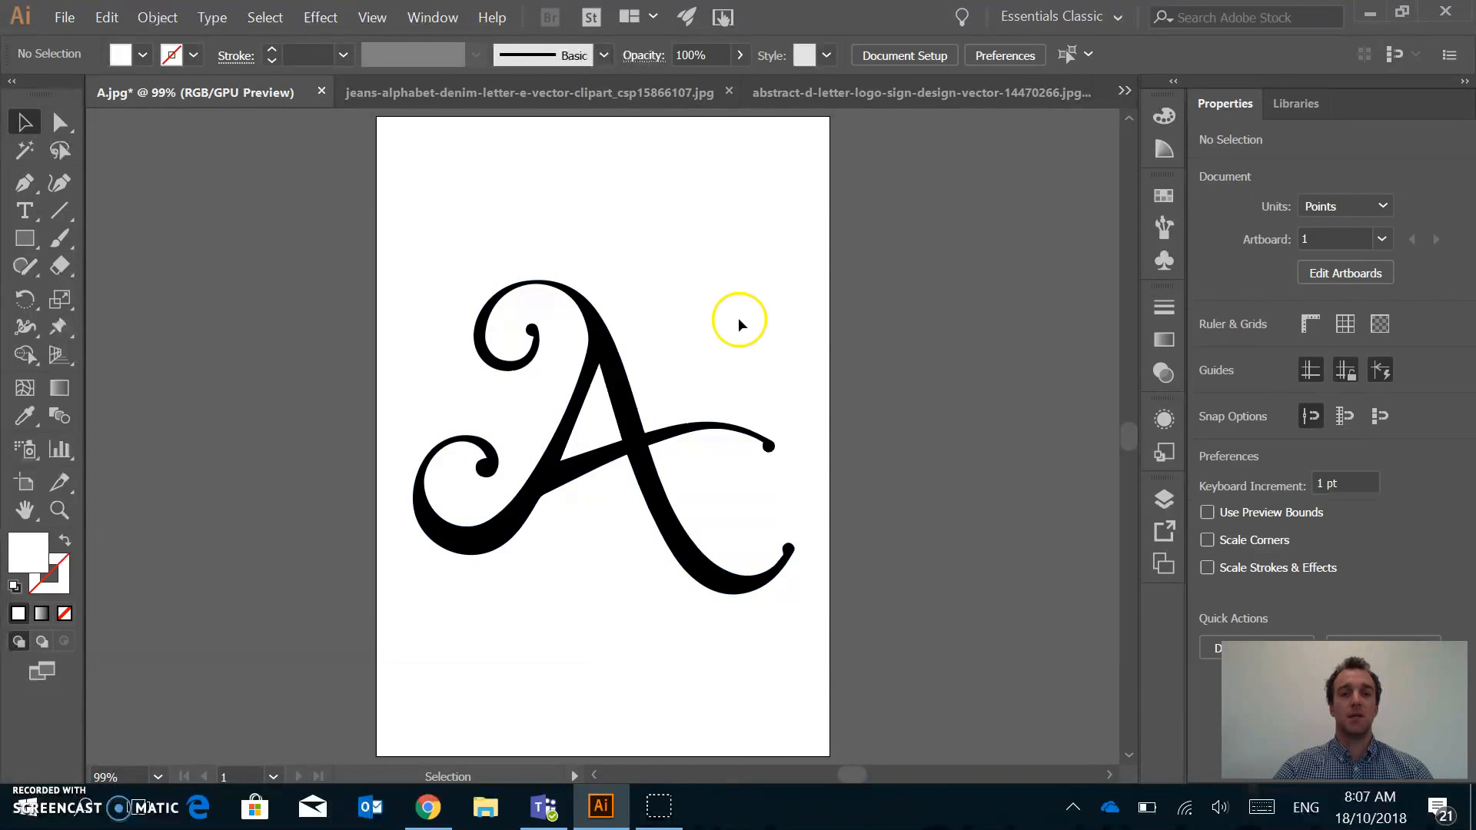
Select the remaining black letter A shape
{"action": "left_click", "coordinate": [625, 383]}
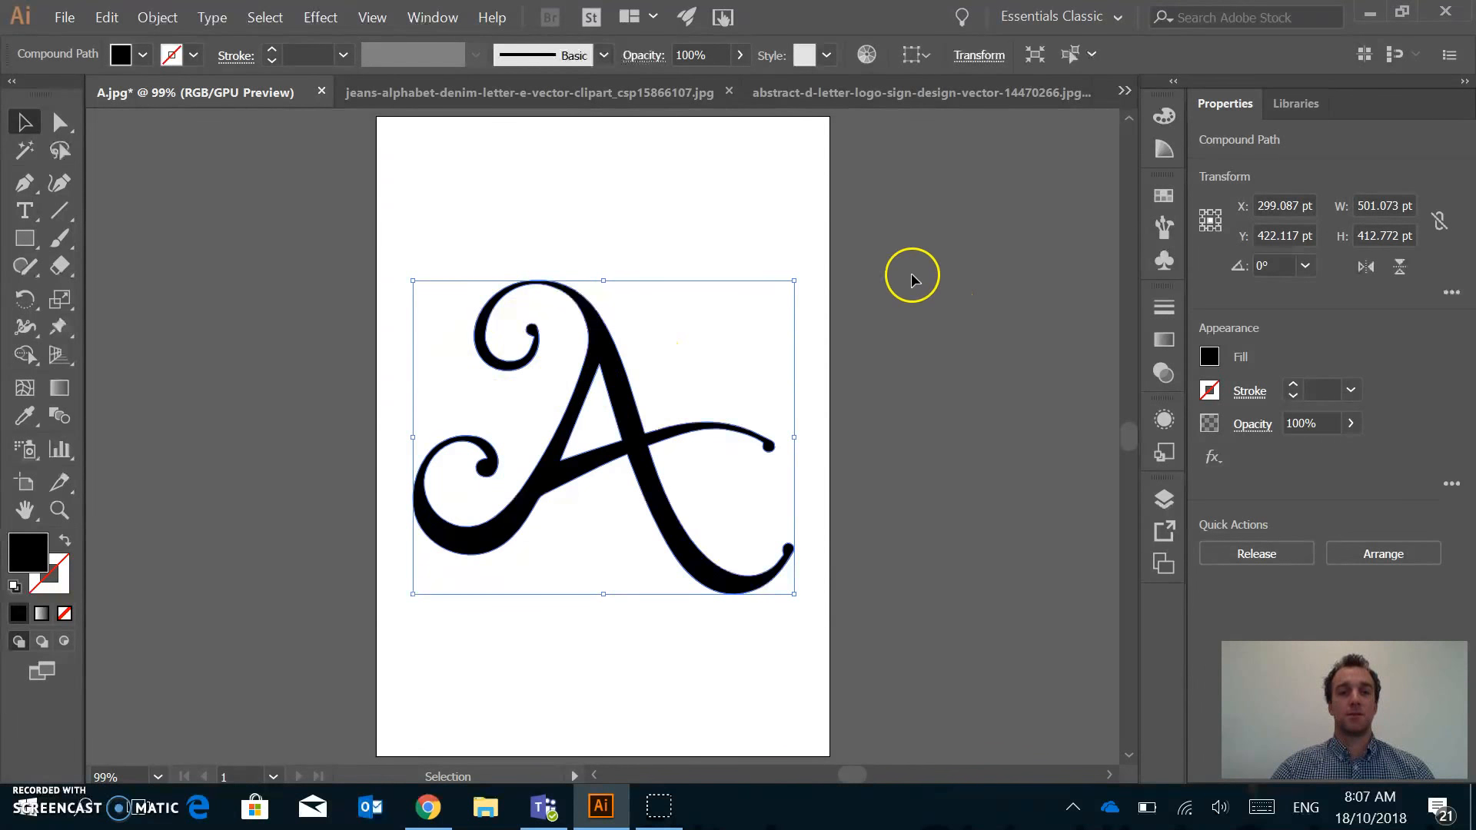
{"action": "left_click", "coordinate": [620, 231]}
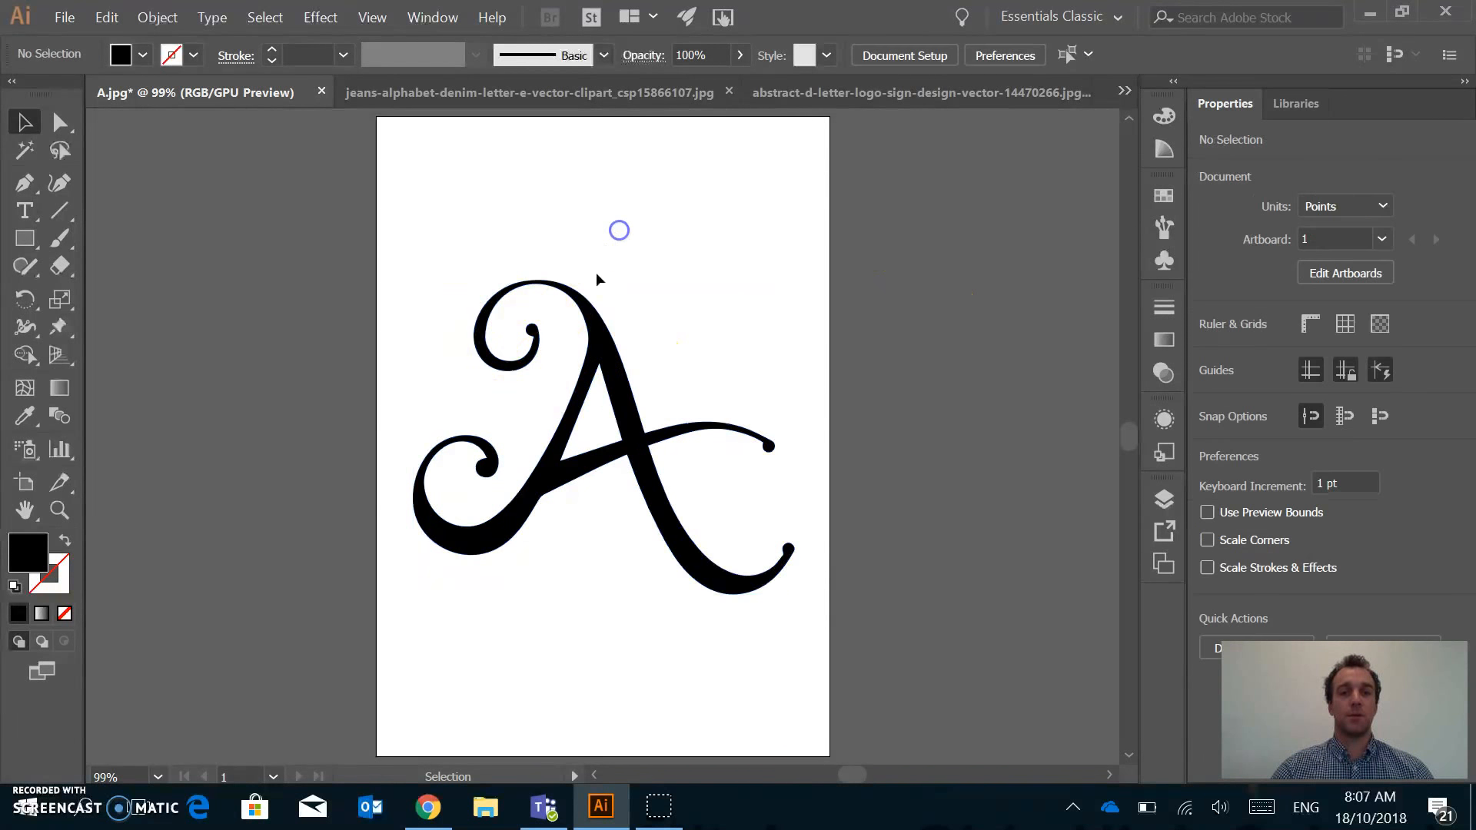
{"action": "left_click", "coordinate": [619, 358]}
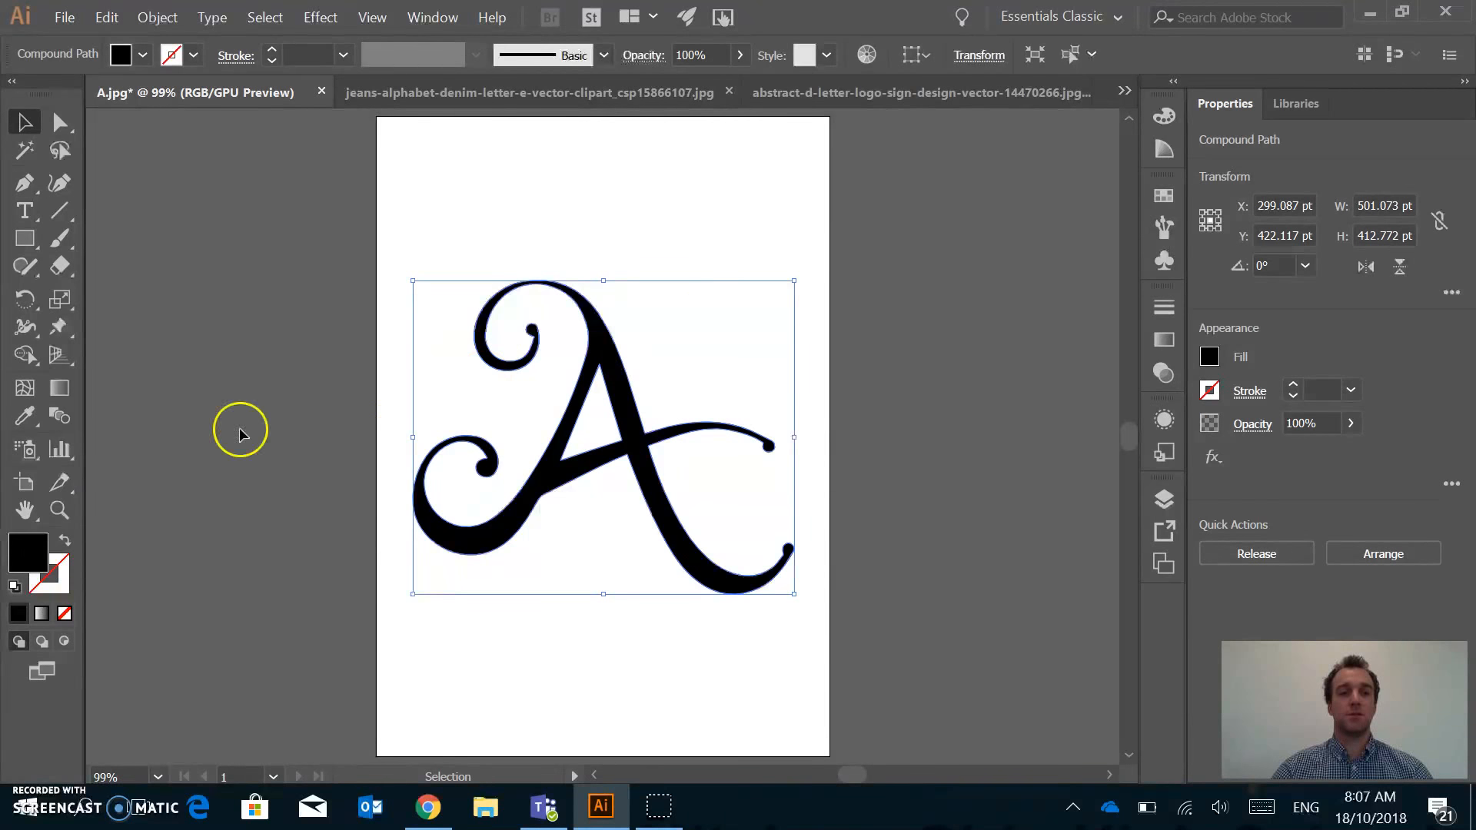
{"action": "left_click", "coordinate": [32, 552]}
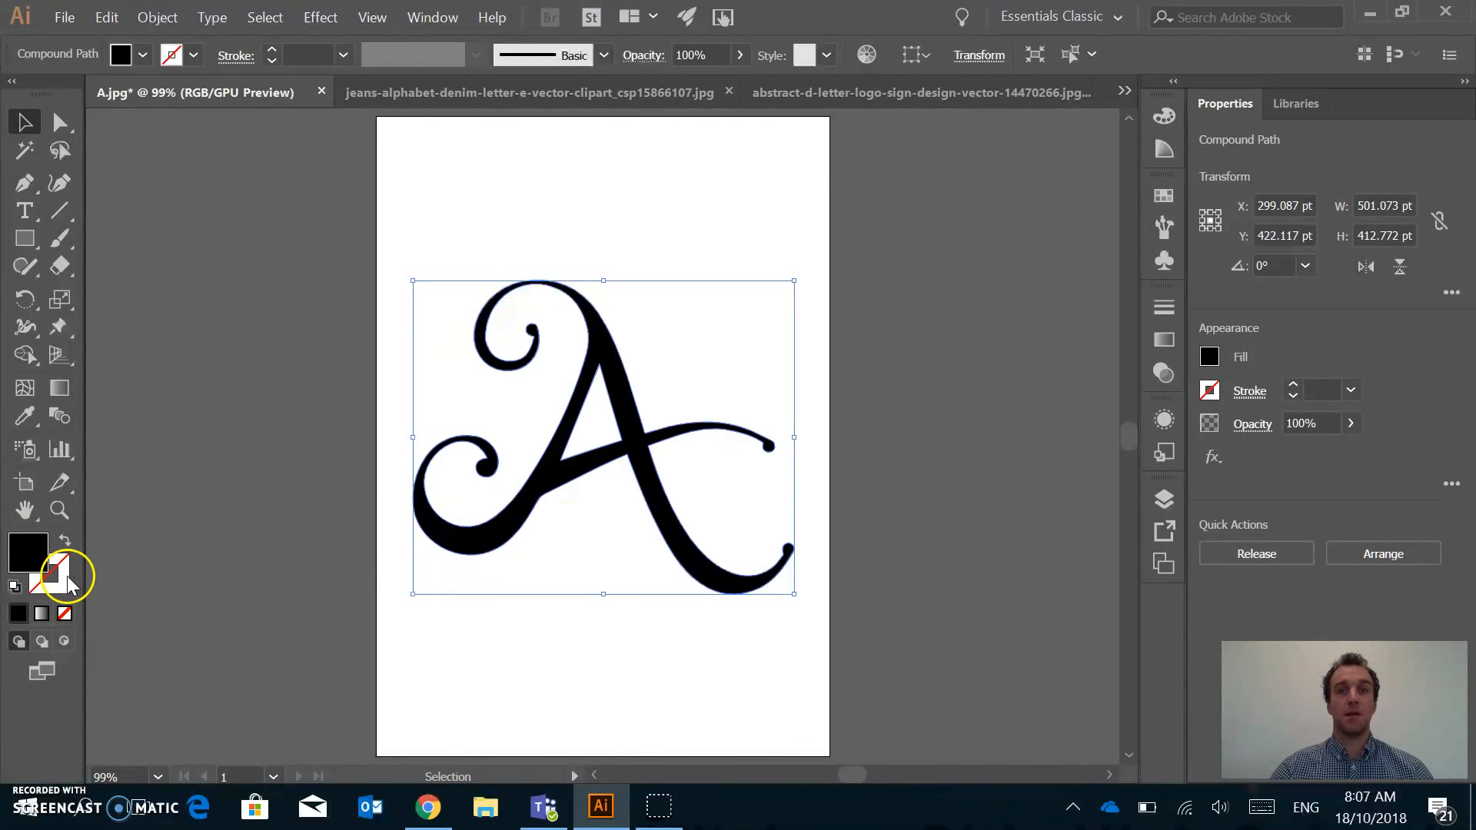
{"action": "left_click", "coordinate": [30, 555]}
{"action": "double_click", "coordinate": [29, 559]}
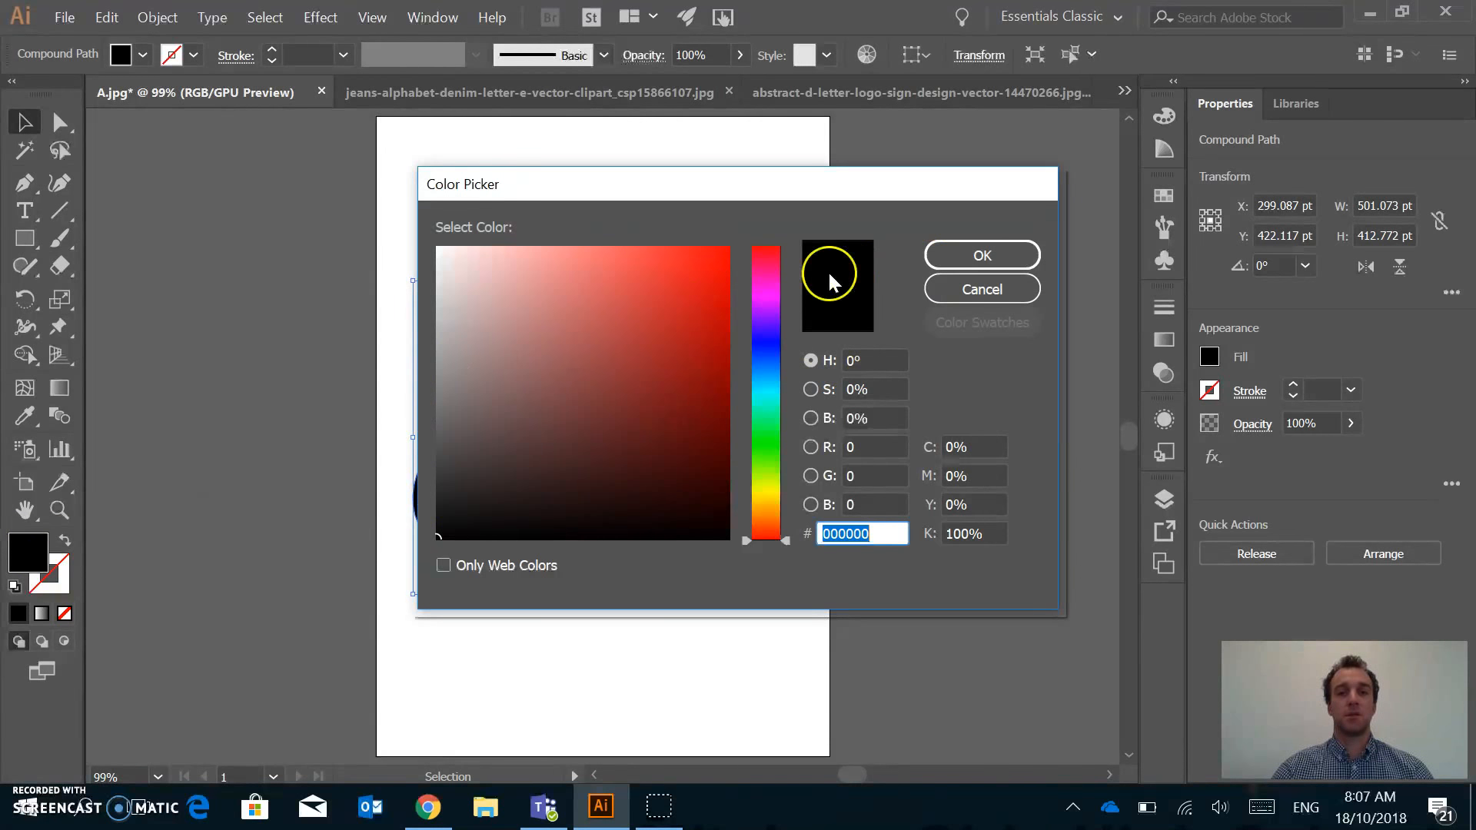
{"action": "left_click", "coordinate": [981, 290]}
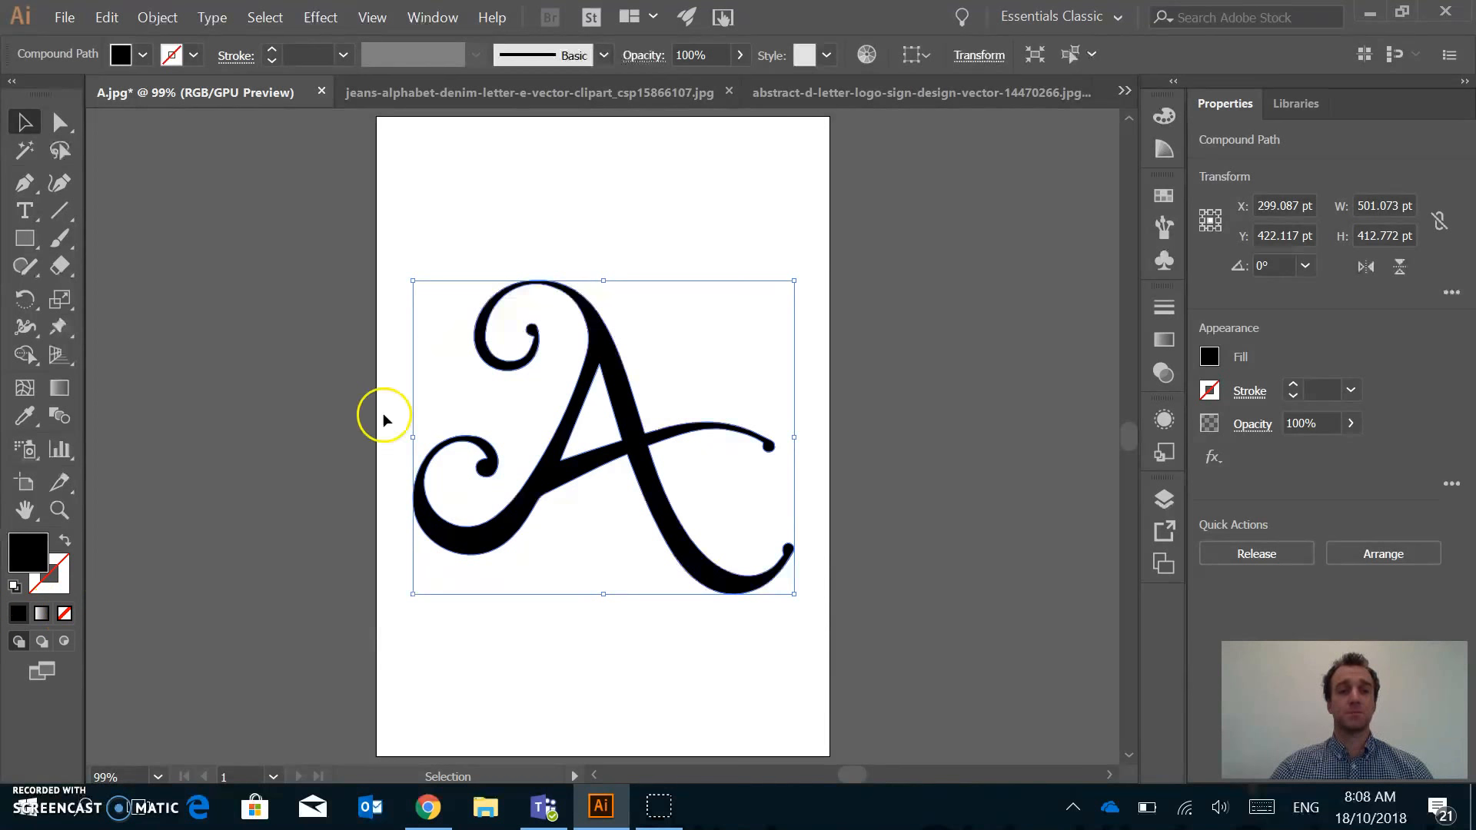
Remove the fill from the letter A shape and deselect it
{"action": "left_click", "coordinate": [65, 613]}
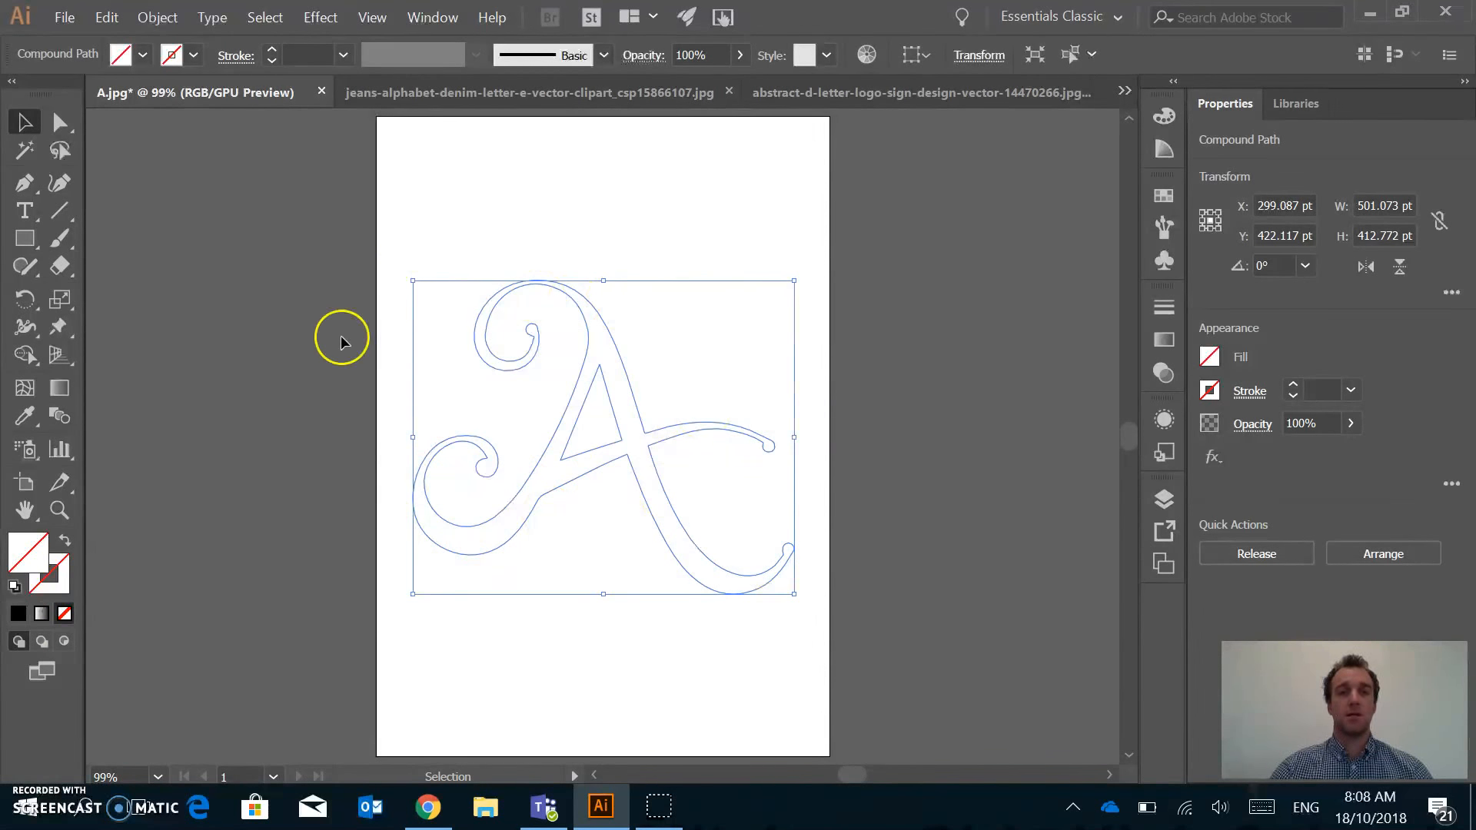
{"action": "left_click", "coordinate": [479, 214]}
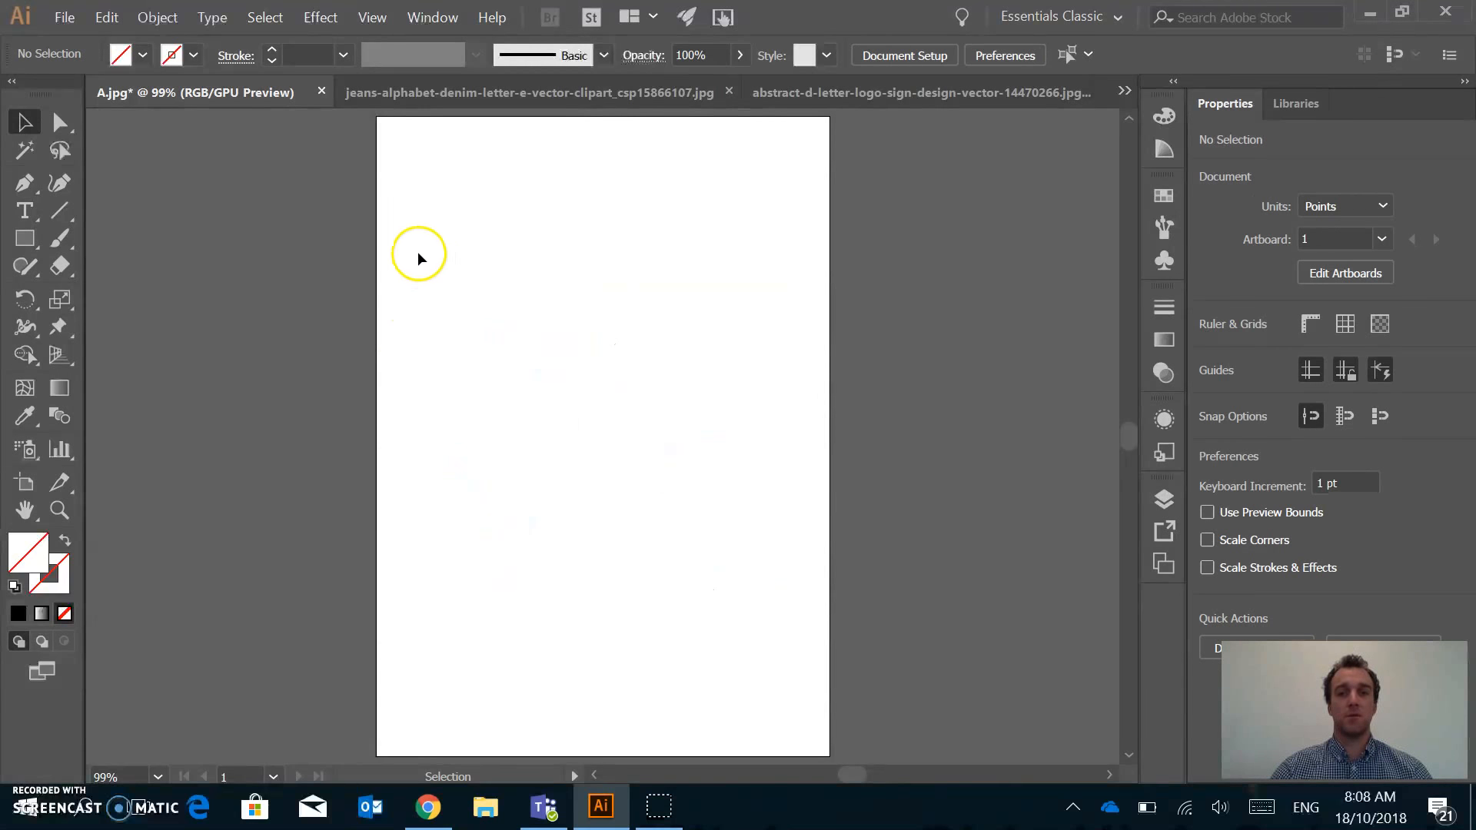
{"action": "left_click_drag", "start_coordinate": [428, 261], "coordinate": [786, 610]}
{"action": "left_click", "coordinate": [611, 223]}
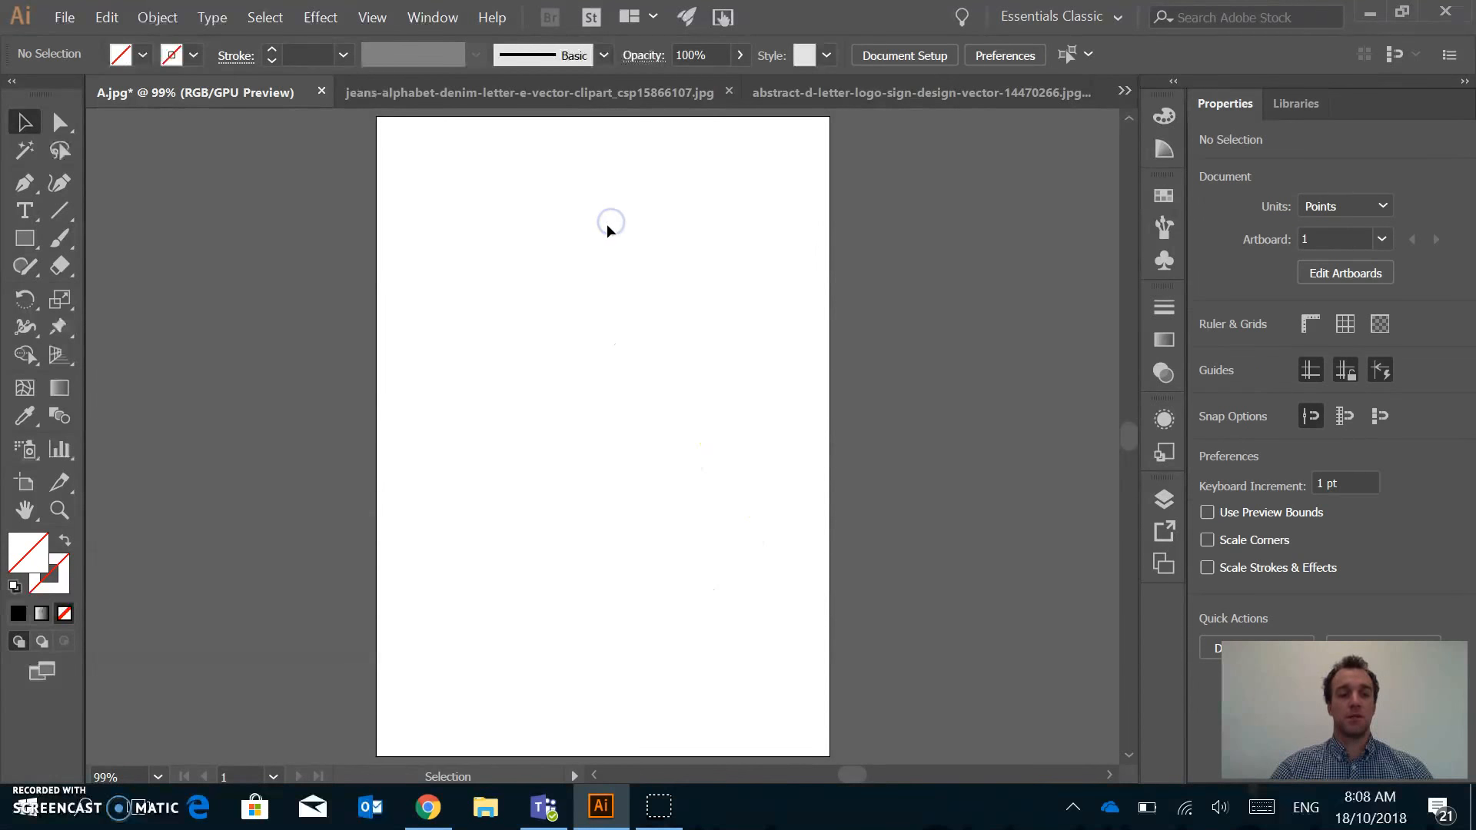
Select all of the letter A's paths and open the colour picker for their stroke
{"action": "key", "text": "ctrl+a"}
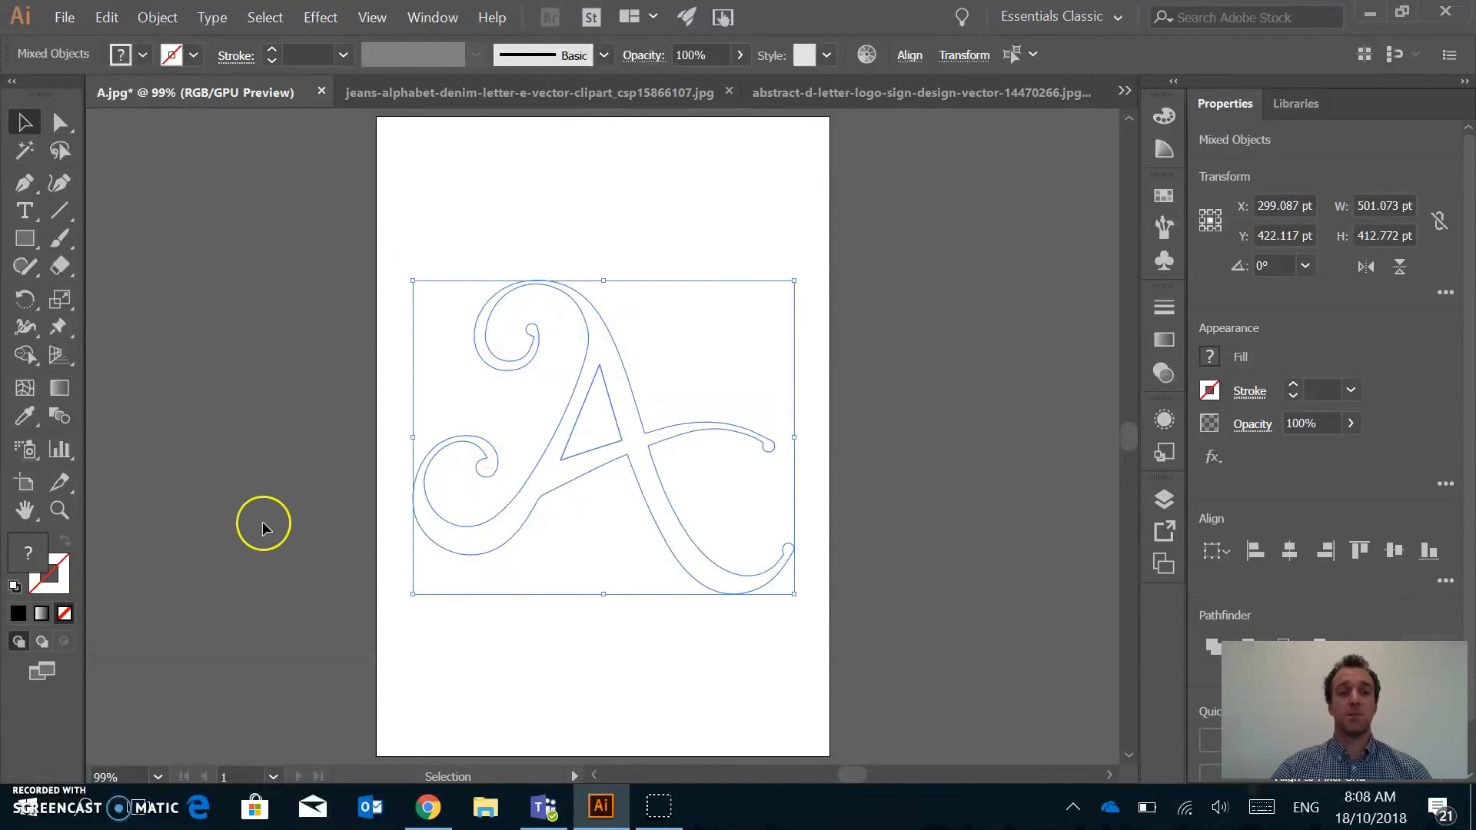
{"action": "left_click", "coordinate": [65, 584]}
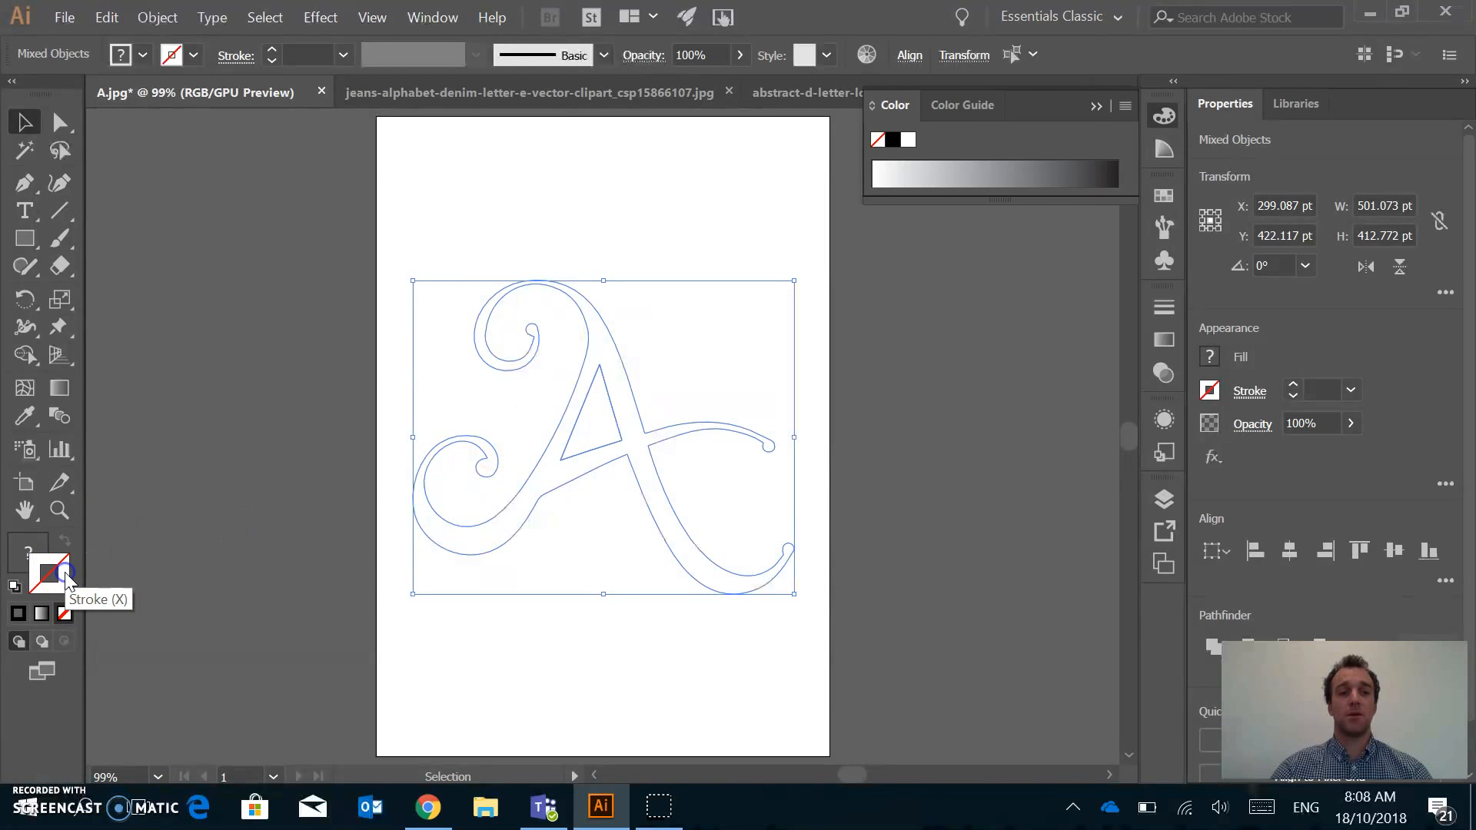
{"action": "left_click", "coordinate": [61, 573]}
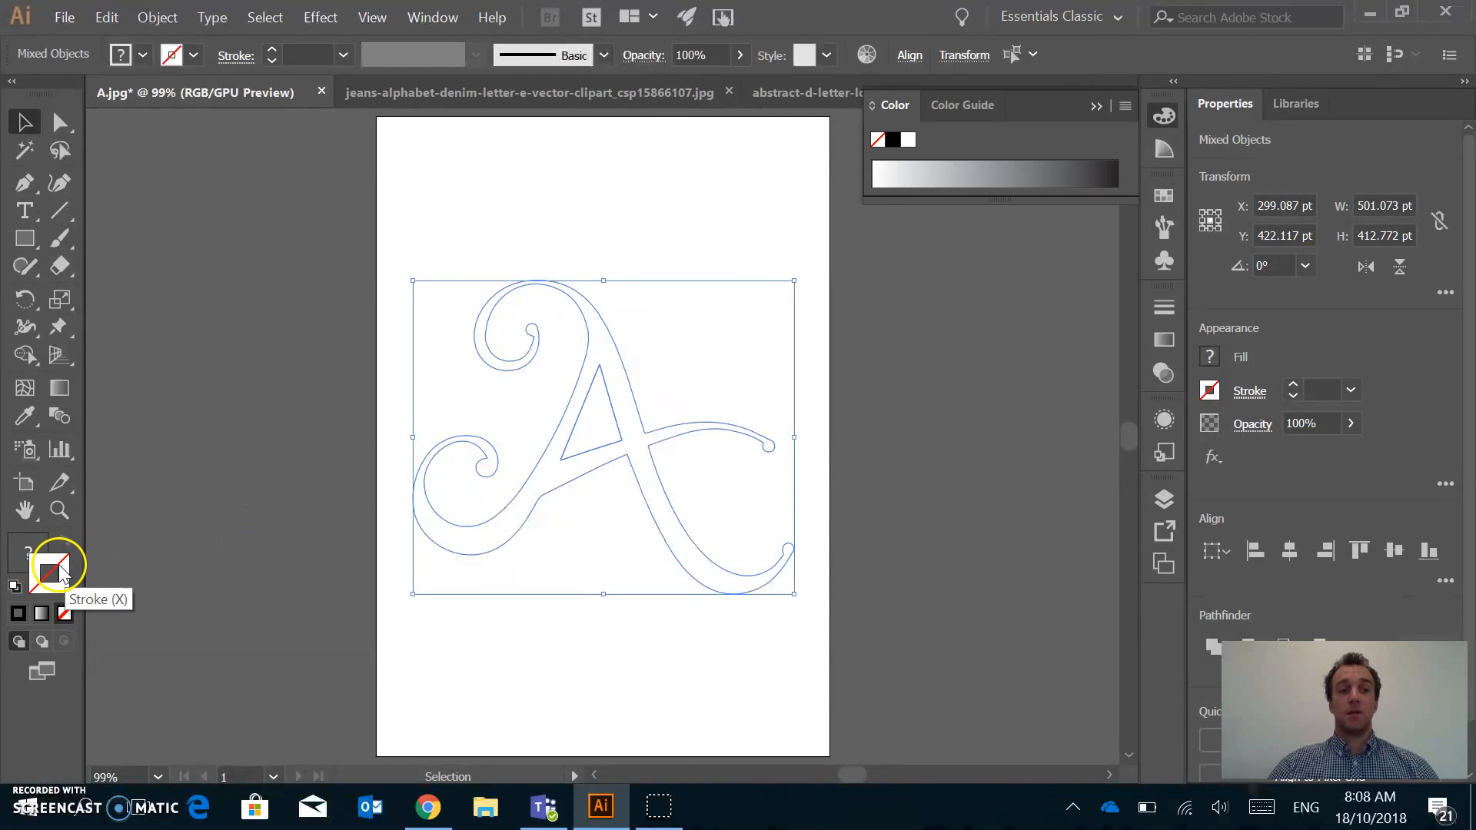
{"action": "left_click", "coordinate": [24, 551]}
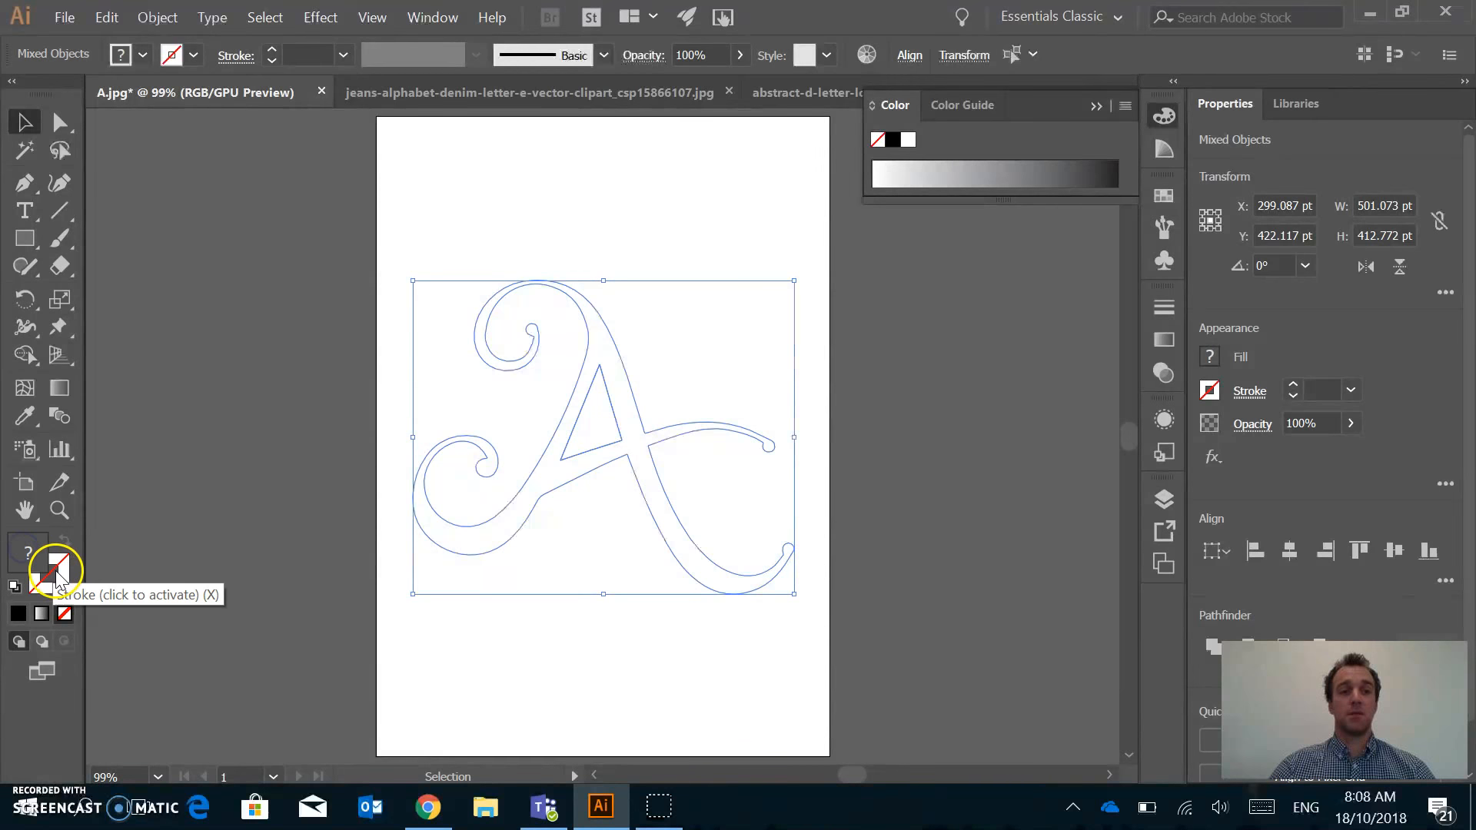
{"action": "left_click", "coordinate": [32, 552]}
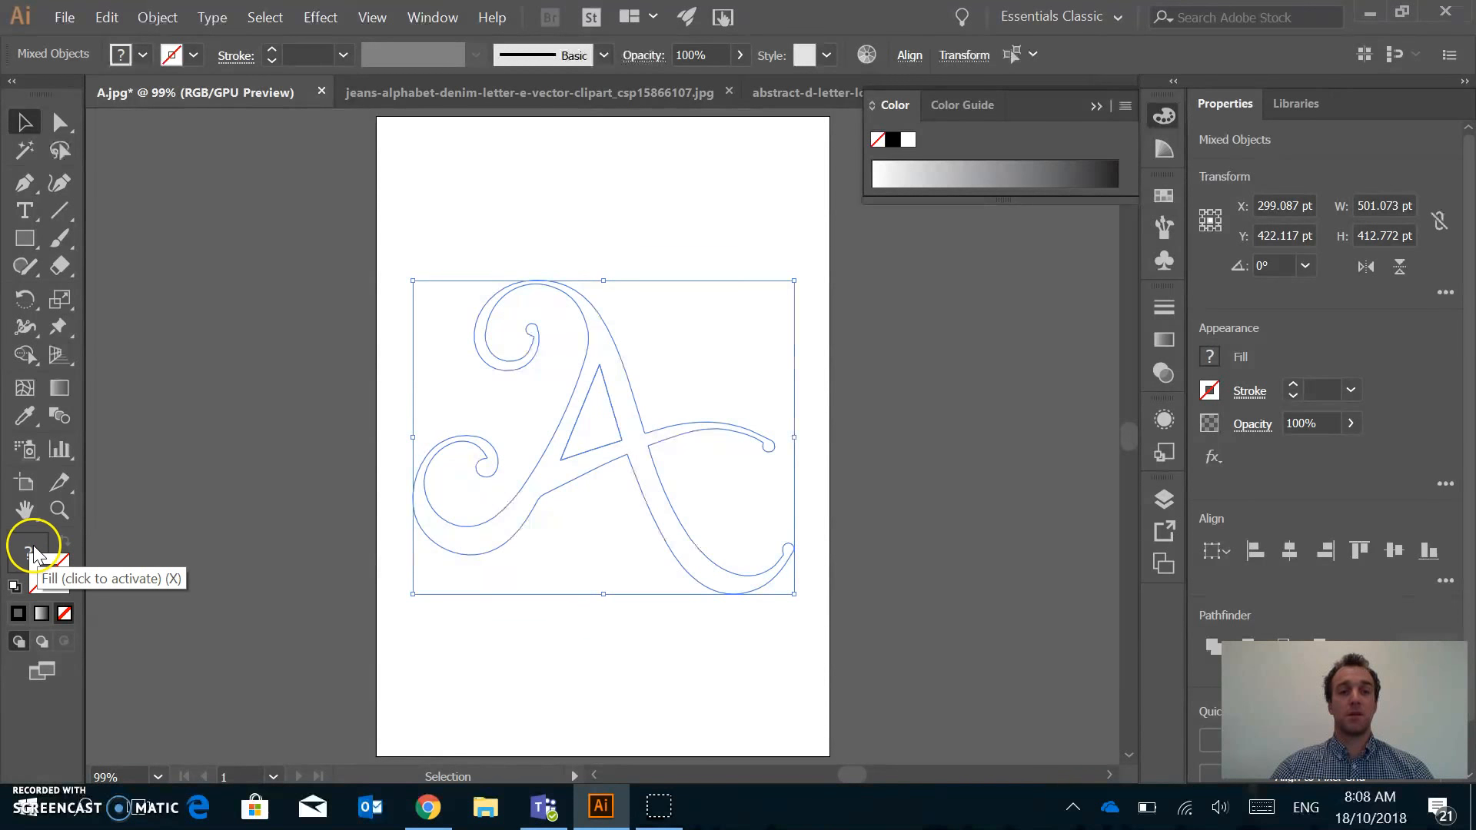
{"action": "left_click", "coordinate": [60, 573]}
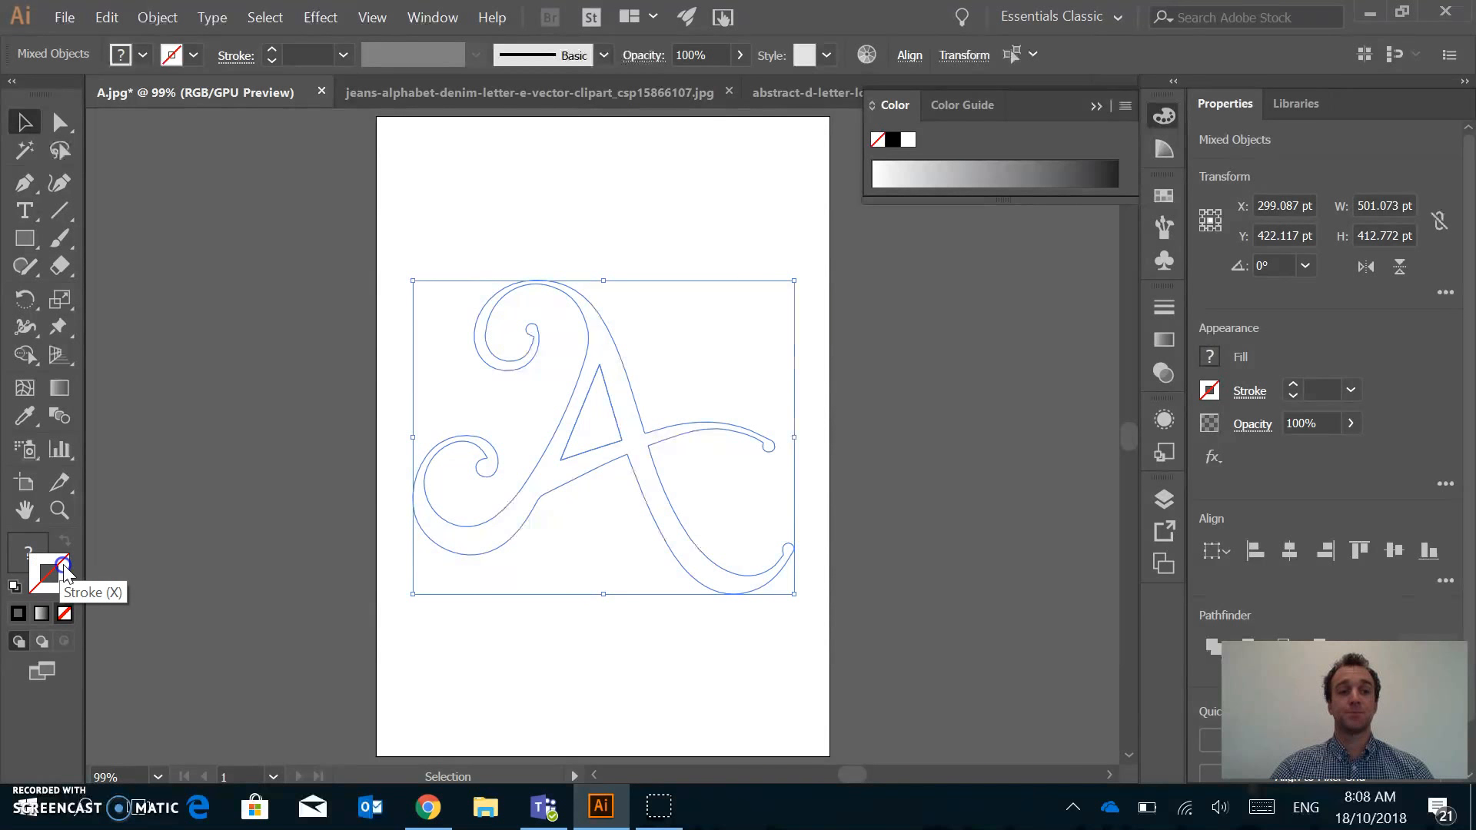
{"action": "double_click", "coordinate": [63, 573]}
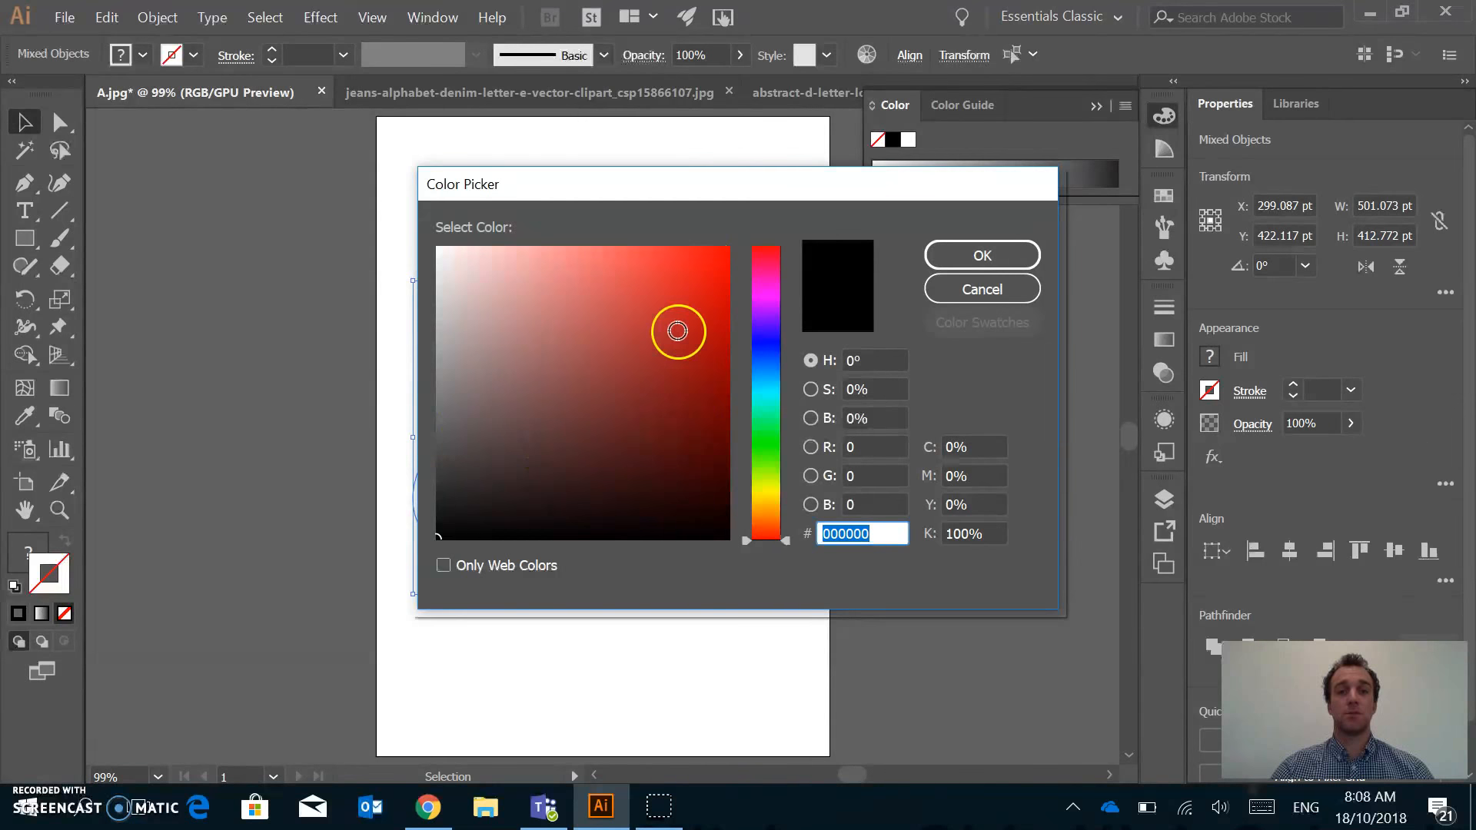
Try out different shades for the stroke, including pure red FF0000 and the muted red 844141
{"action": "left_click", "coordinate": [586, 374]}
{"action": "left_click", "coordinate": [470, 338]}
{"action": "left_click", "coordinate": [680, 475]}
{"action": "left_click", "coordinate": [609, 328]}
{"action": "left_click", "coordinate": [711, 270]}
{"action": "left_click_drag", "start_coordinate": [687, 292], "coordinate": [730, 244]}
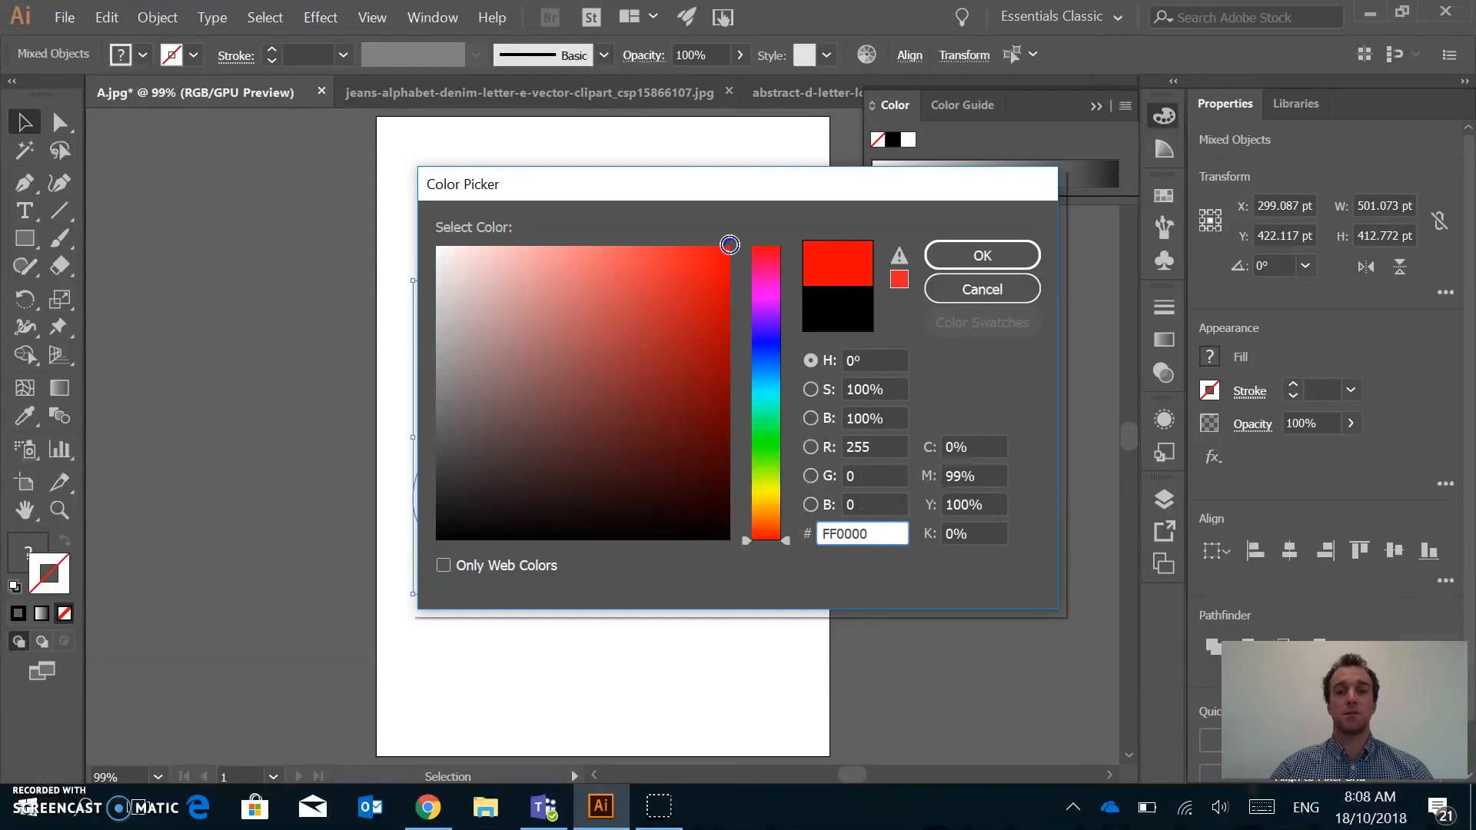
{"action": "left_click_drag", "start_coordinate": [585, 421], "coordinate": [586, 388]}
Set the stroke colour to R 255, G 0, B 0 and examine the deselected outline at 200% magnification
{"action": "left_click", "coordinate": [865, 446]}
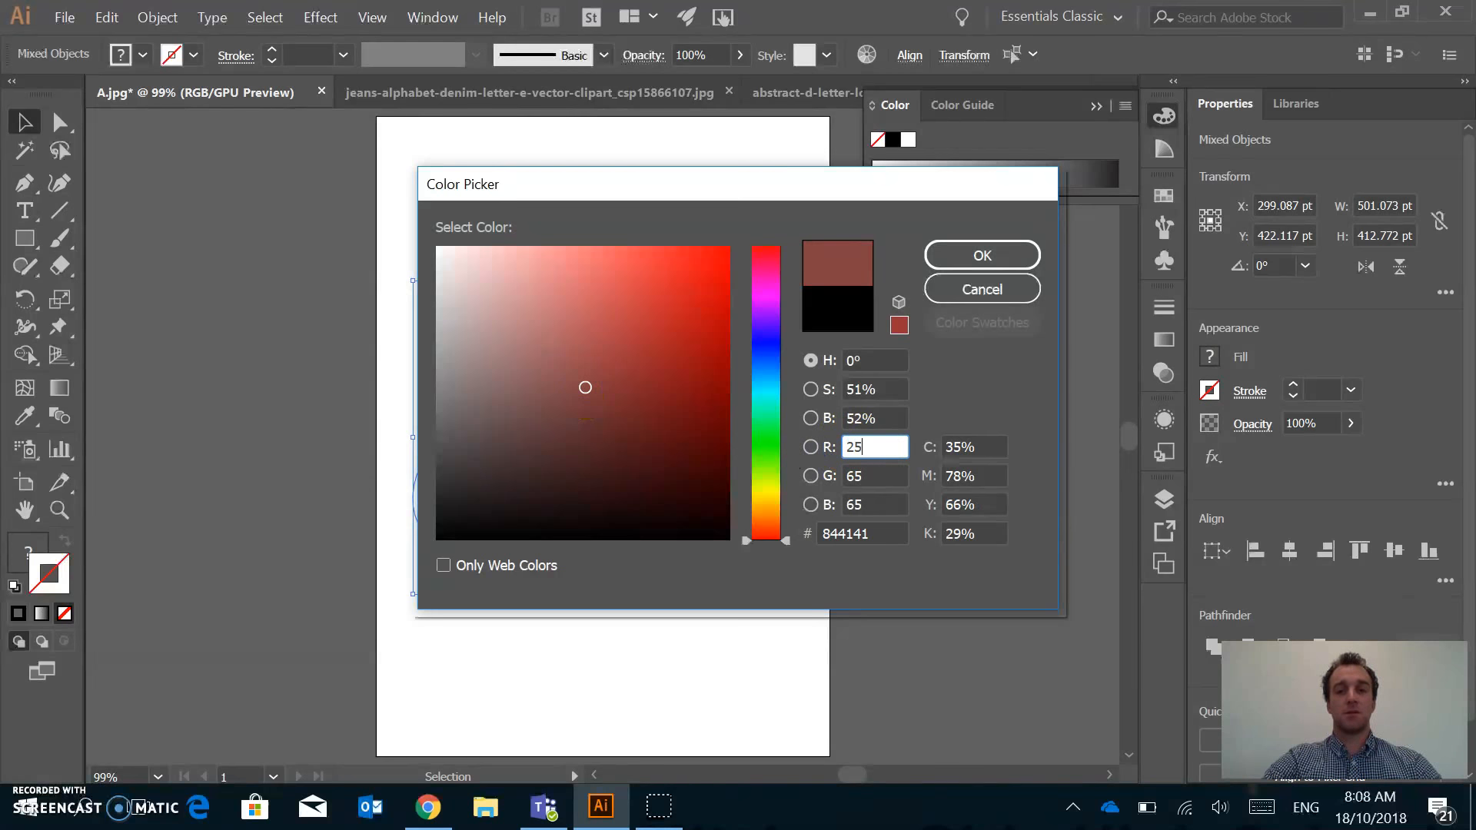
{"action": "key", "text": "Tab"}
{"action": "type", "text": "0"}
{"action": "key", "text": "Tab"}
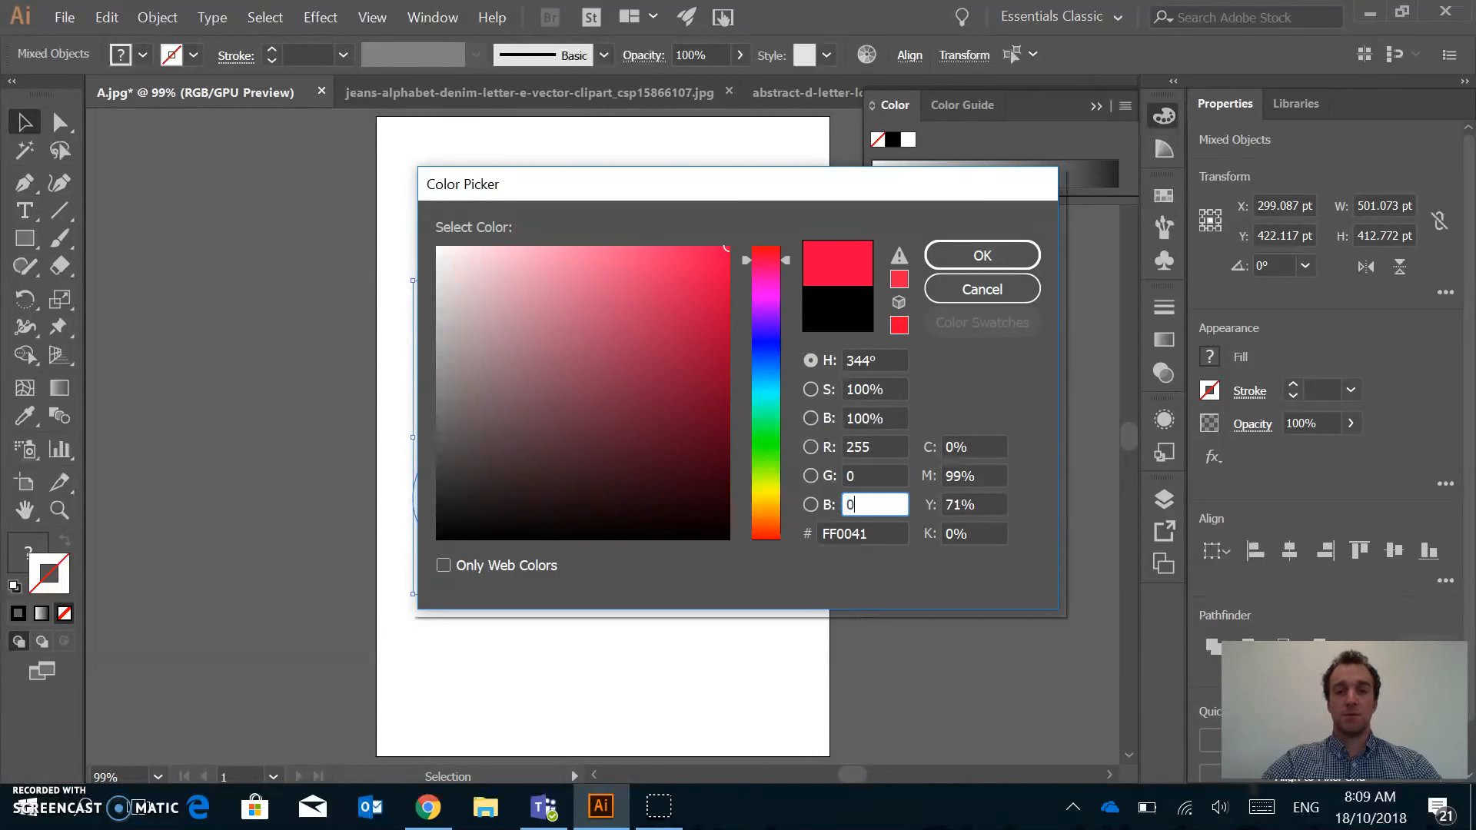
{"action": "key", "text": "Return"}
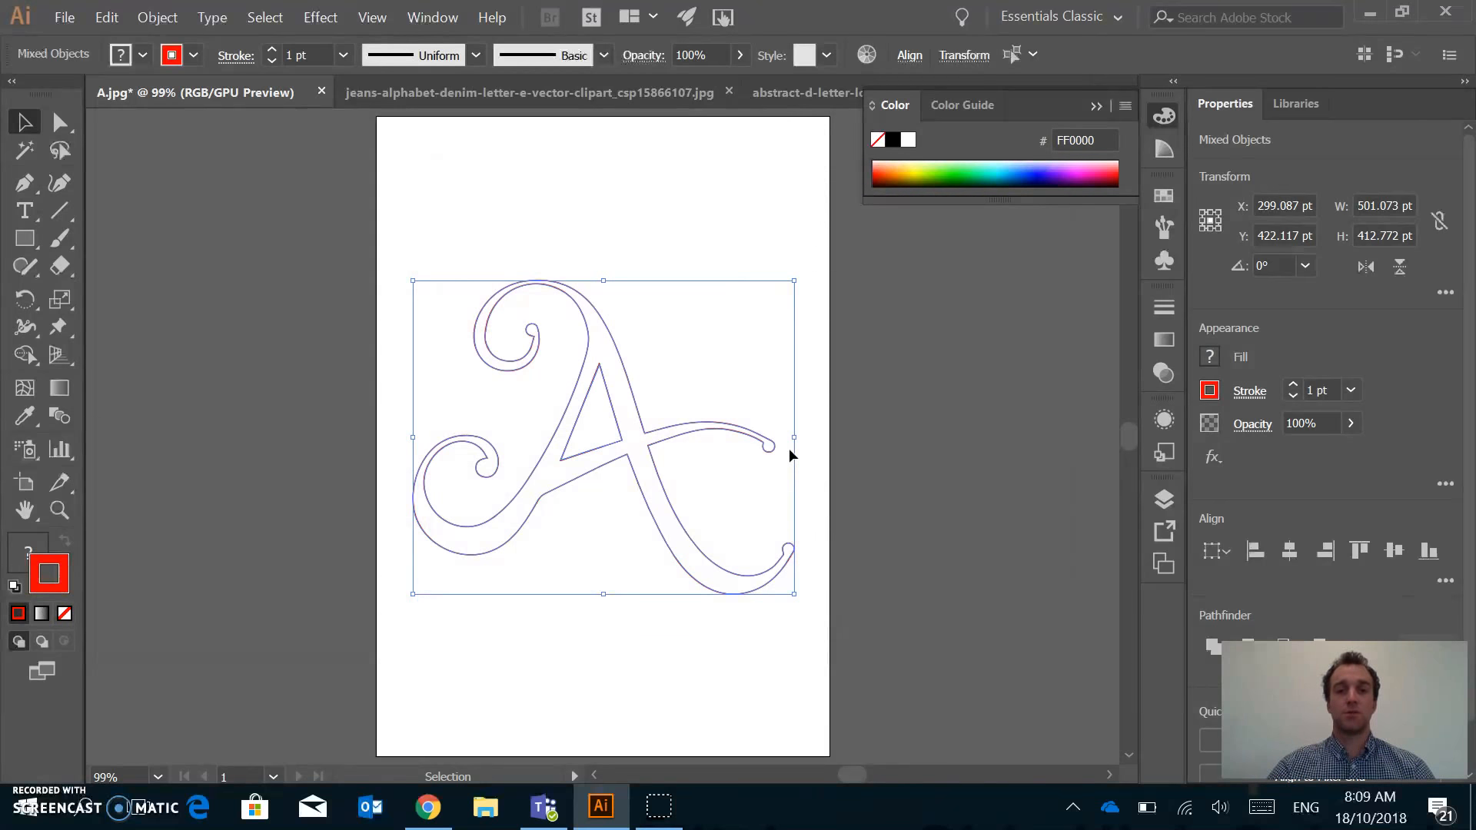
{"action": "left_click", "coordinate": [646, 222]}
{"action": "key", "text": "ctrl+plus"}
{"action": "key", "text": "ctrl+plus"}
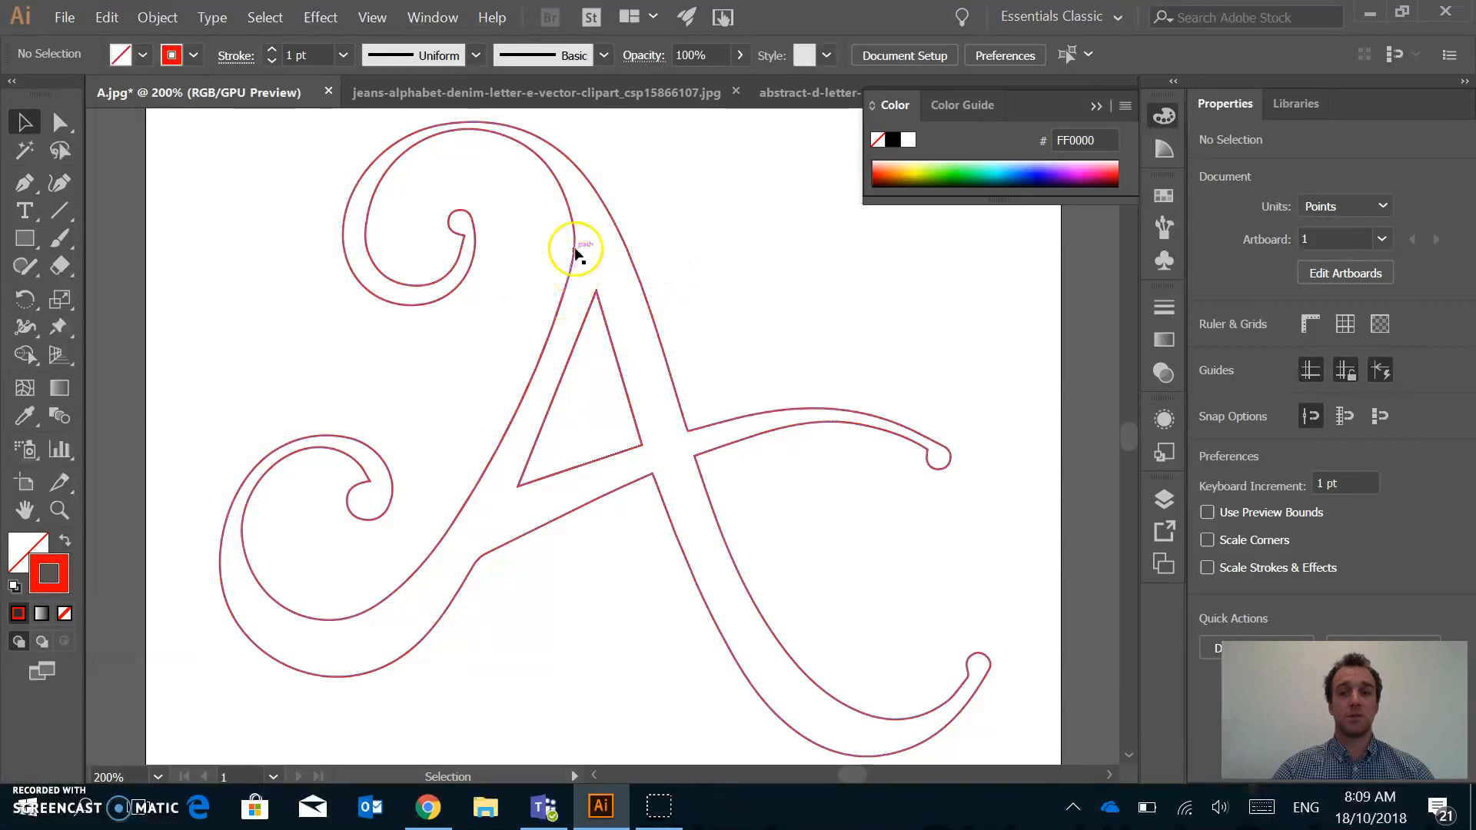
Reselect all of the artwork, collapse the colour controls, and start a new swatch from the red stroke colour
{"action": "key", "text": "a"}
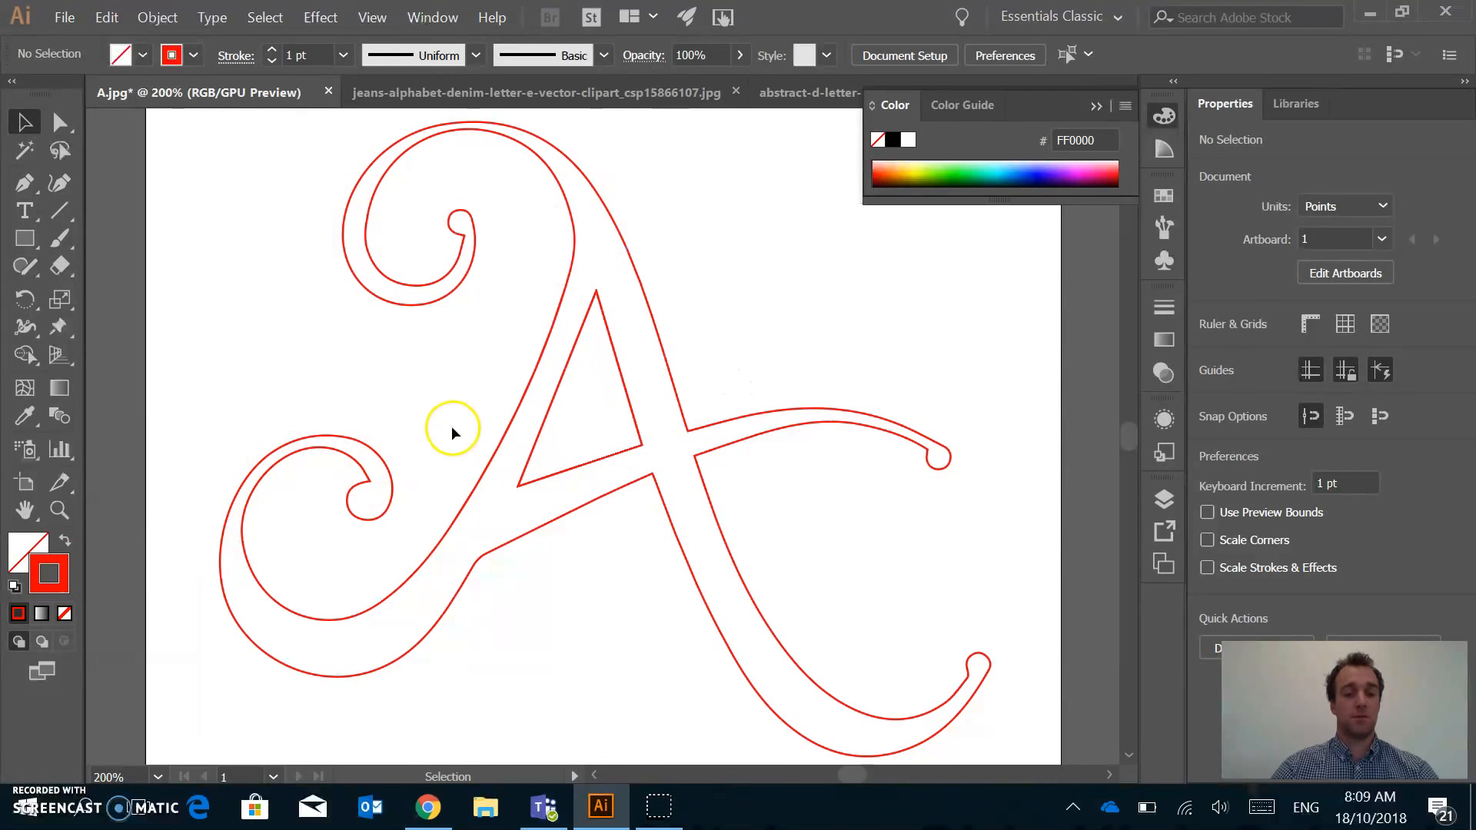
{"action": "key", "text": "ctrl+a"}
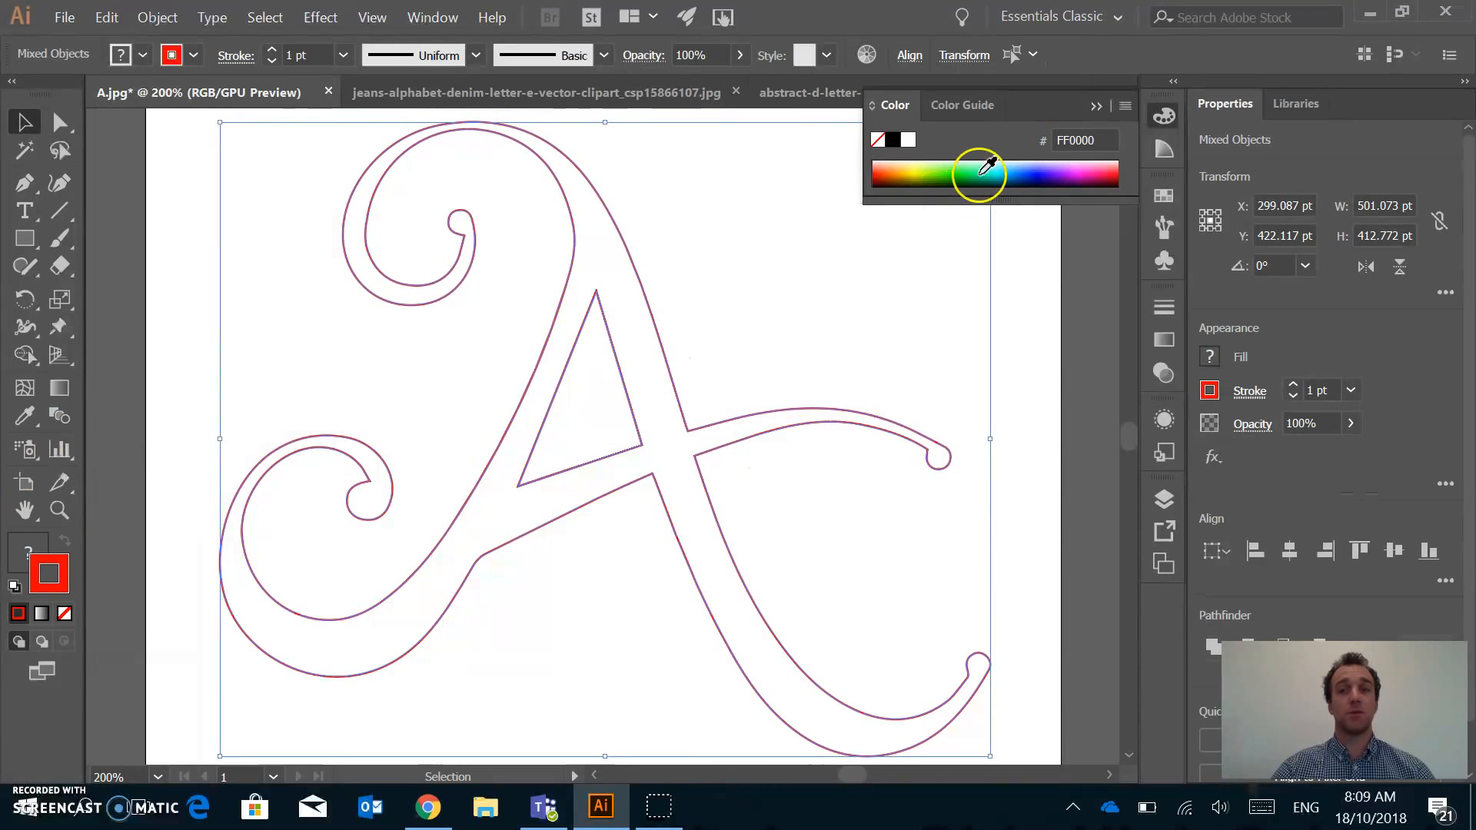
{"action": "left_click", "coordinate": [1096, 107]}
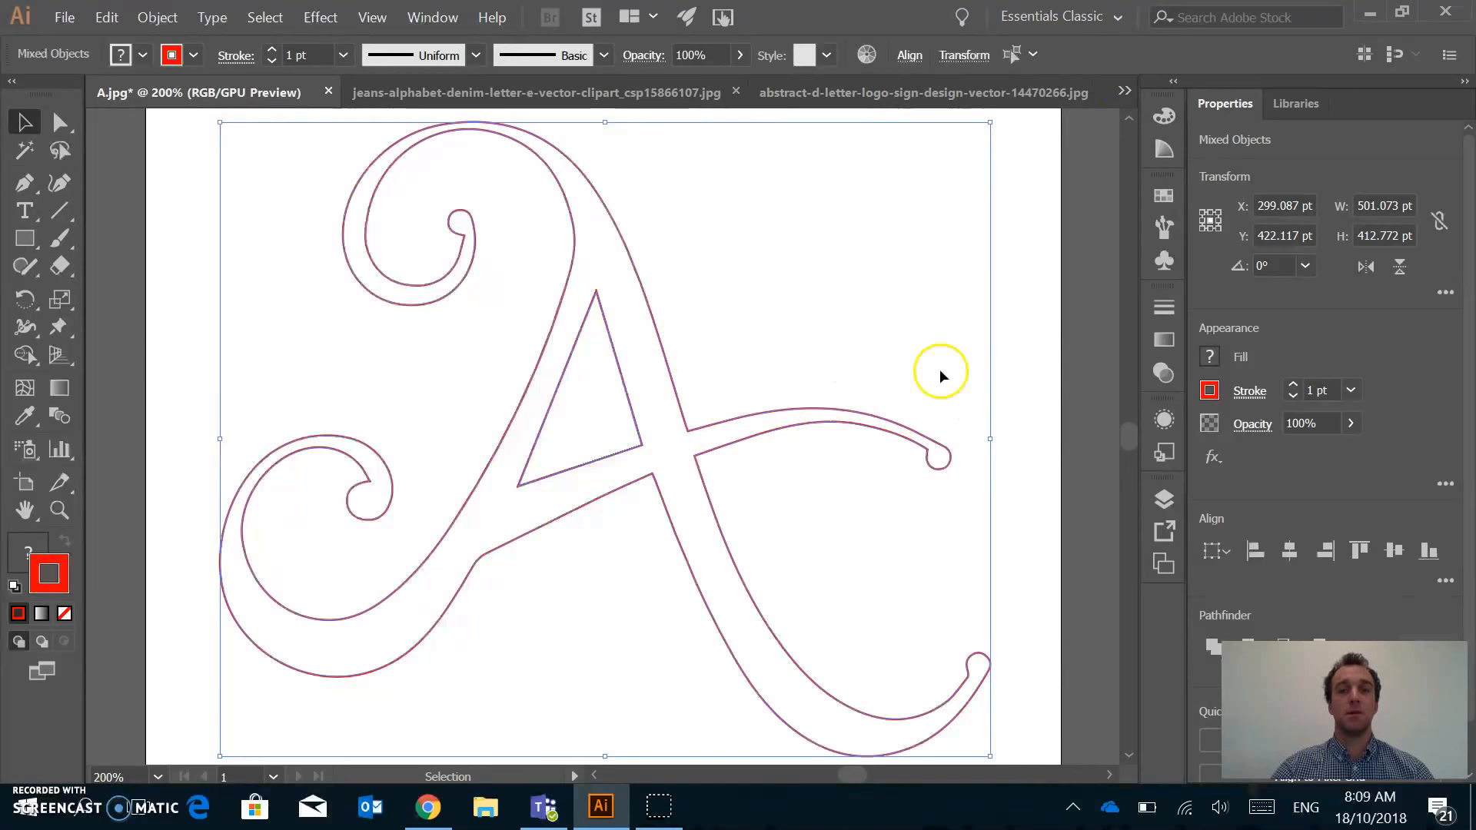
{"action": "left_click", "coordinate": [1218, 392]}
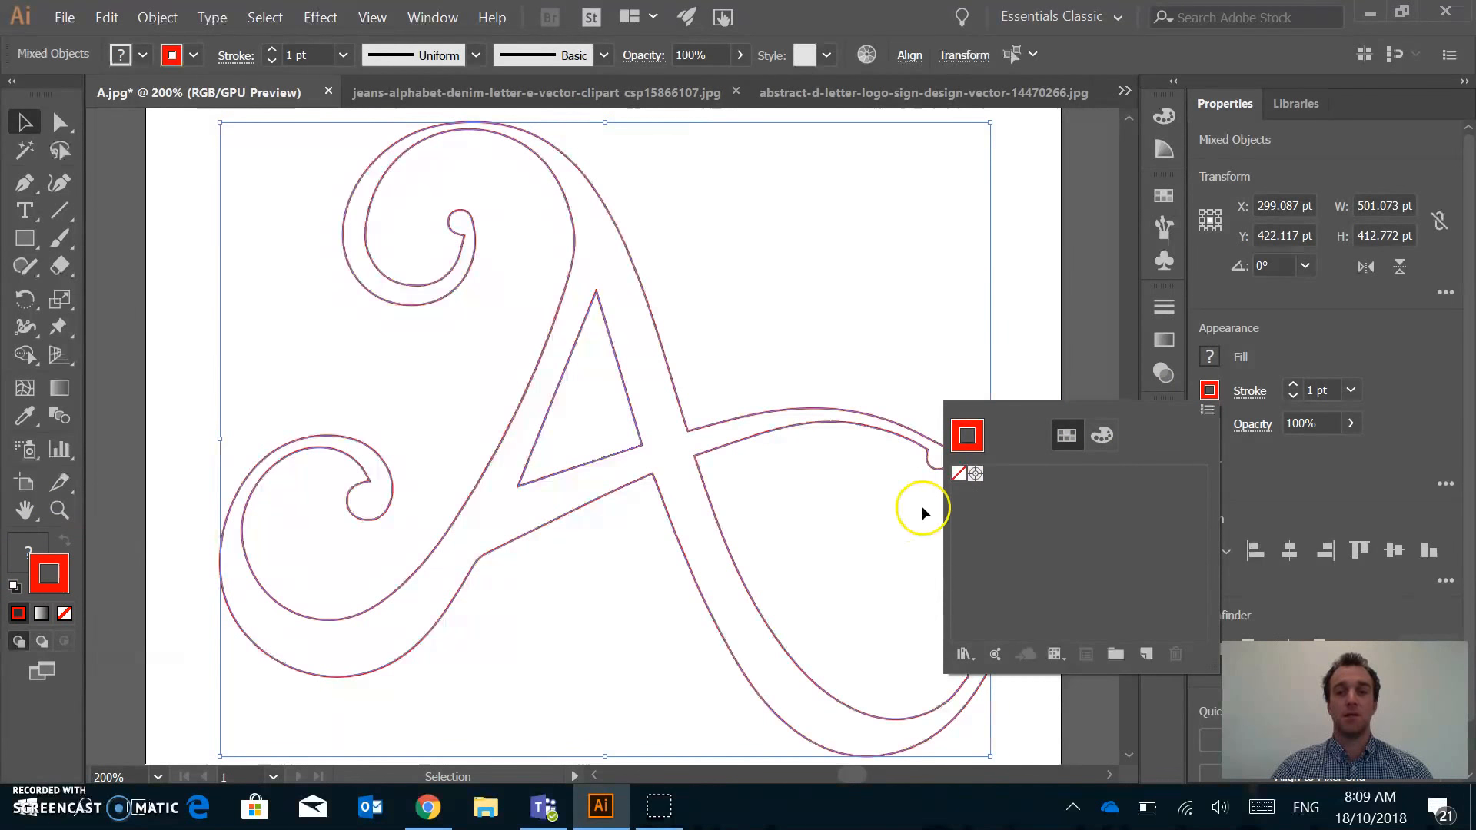
{"action": "left_click", "coordinate": [1147, 653]}
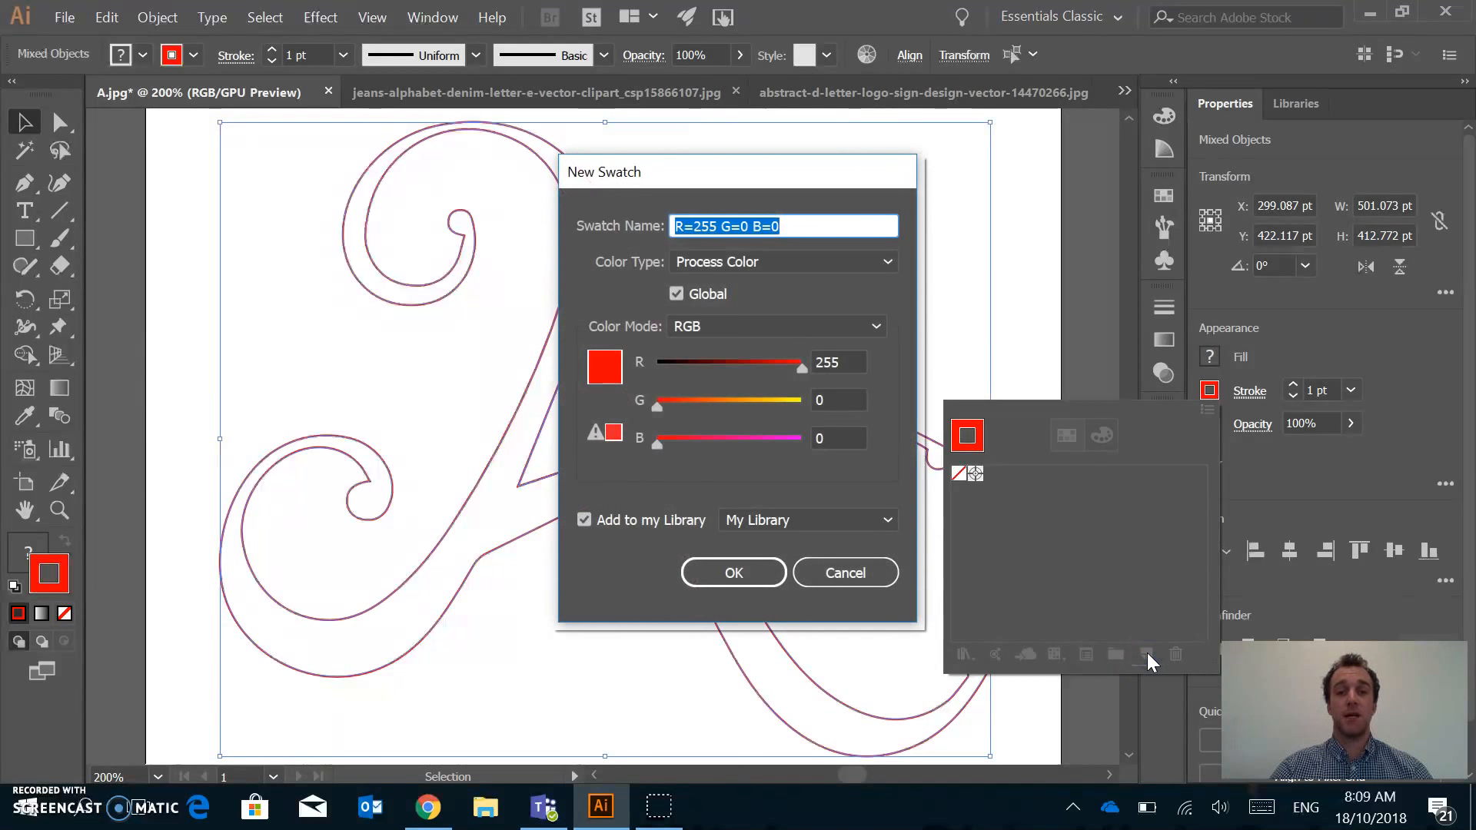
Try the Grayscale colour mode for the new swatch and return it to RGB
{"action": "left_click", "coordinate": [875, 326]}
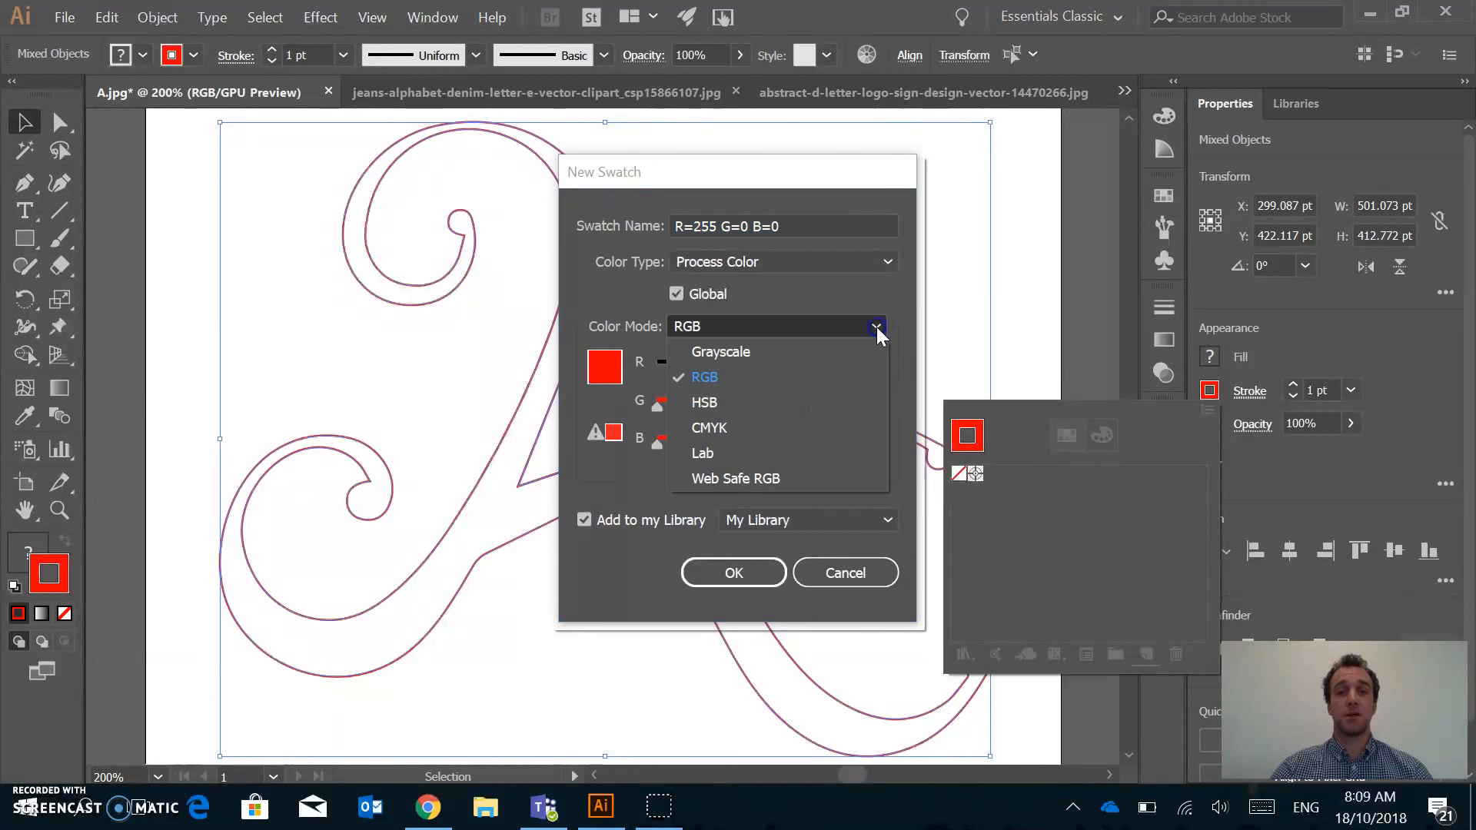
{"action": "left_click", "coordinate": [762, 352]}
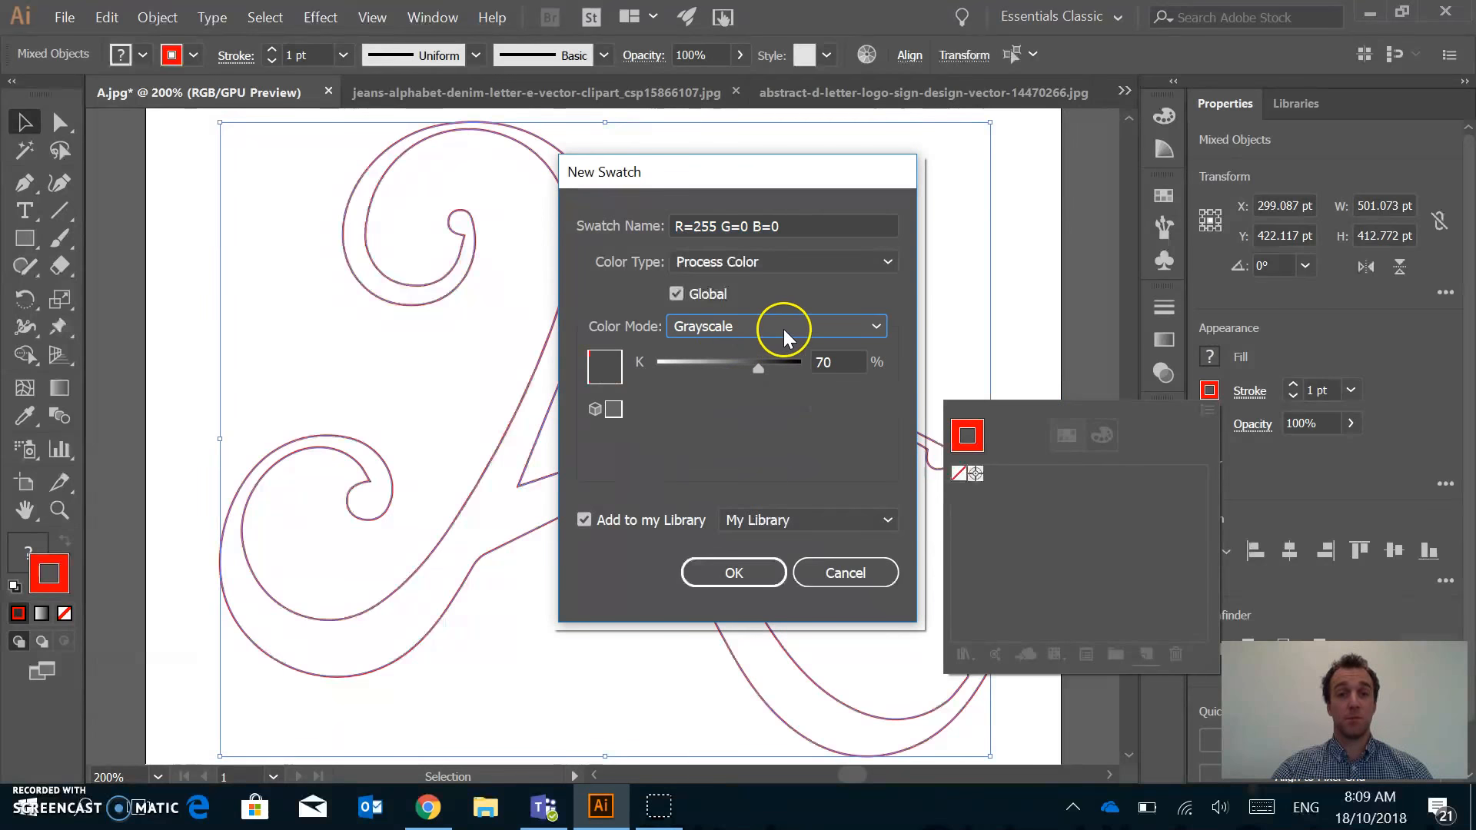
{"action": "left_click", "coordinate": [809, 326]}
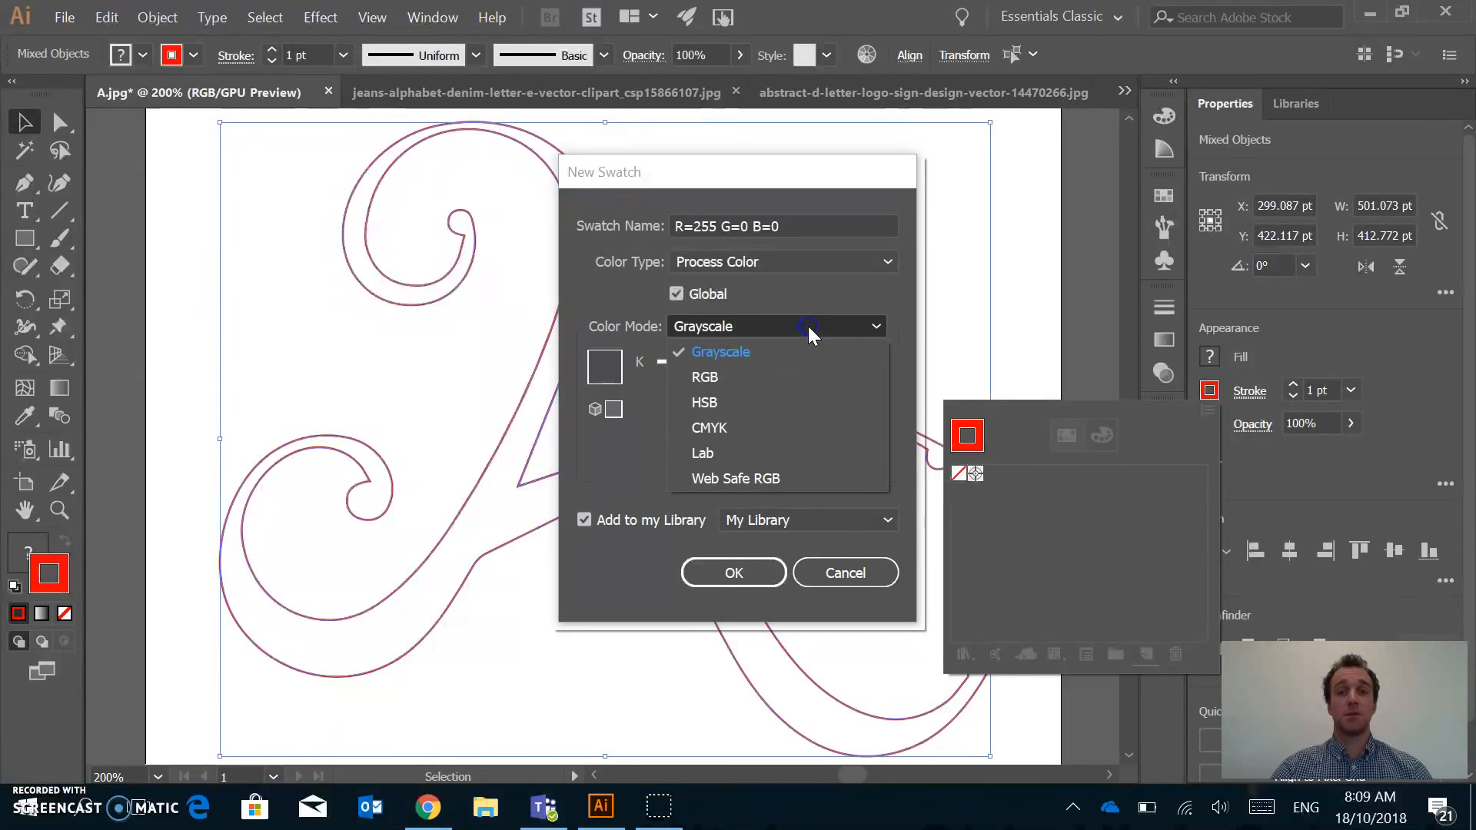
{"action": "left_click", "coordinate": [714, 376]}
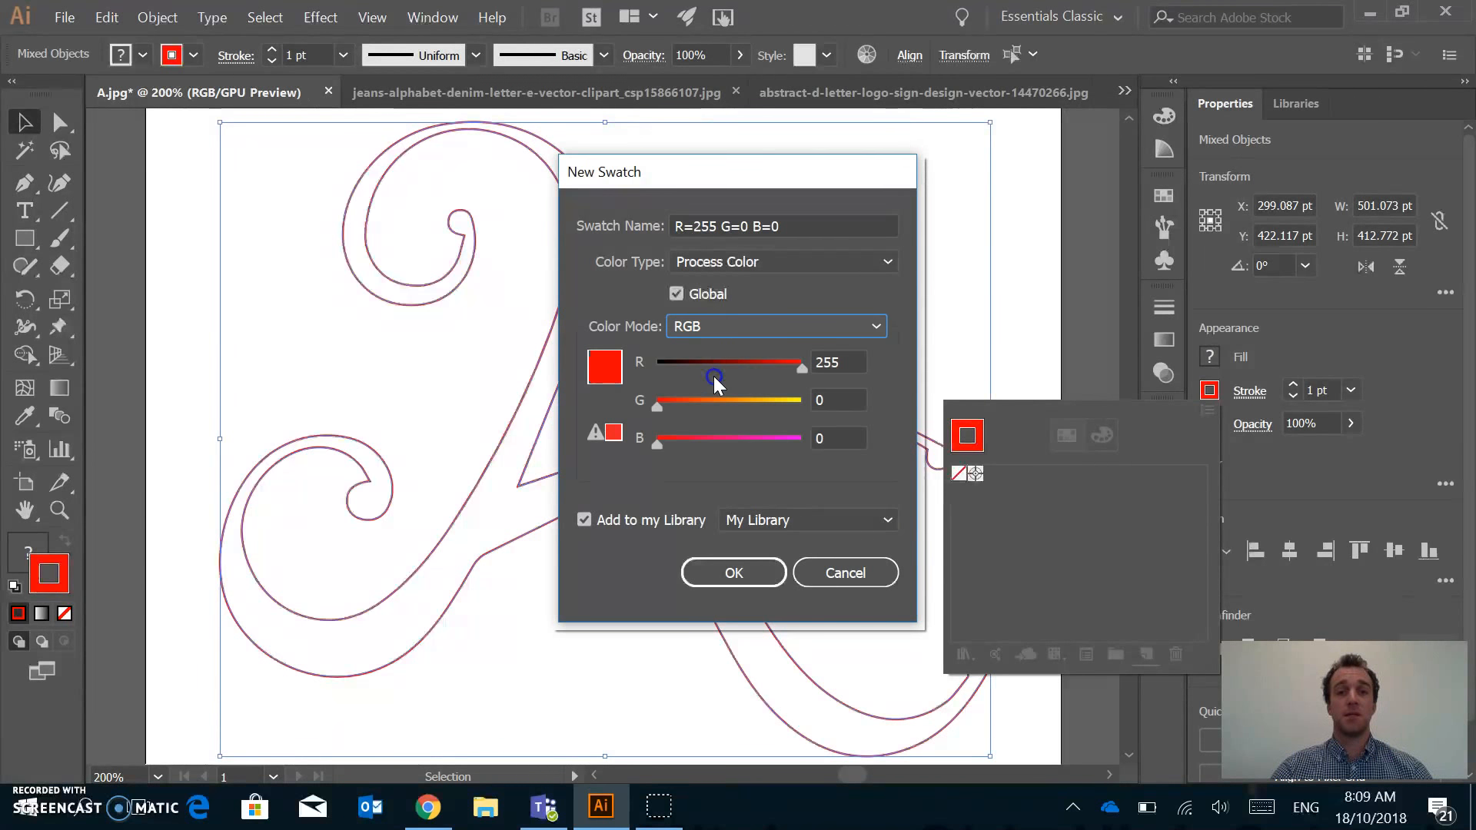
Create the global process-colour swatch R=255 G=0 B=0 and add it to My Library
{"action": "mouse_move", "coordinate": [805, 372]}
{"action": "left_mouse_down"}
{"action": "mouse_move", "coordinate": [702, 371]}
{"action": "mouse_move", "coordinate": [811, 371]}
{"action": "left_mouse_up"}
{"action": "left_click", "coordinate": [826, 365]}
{"action": "left_click", "coordinate": [833, 361]}
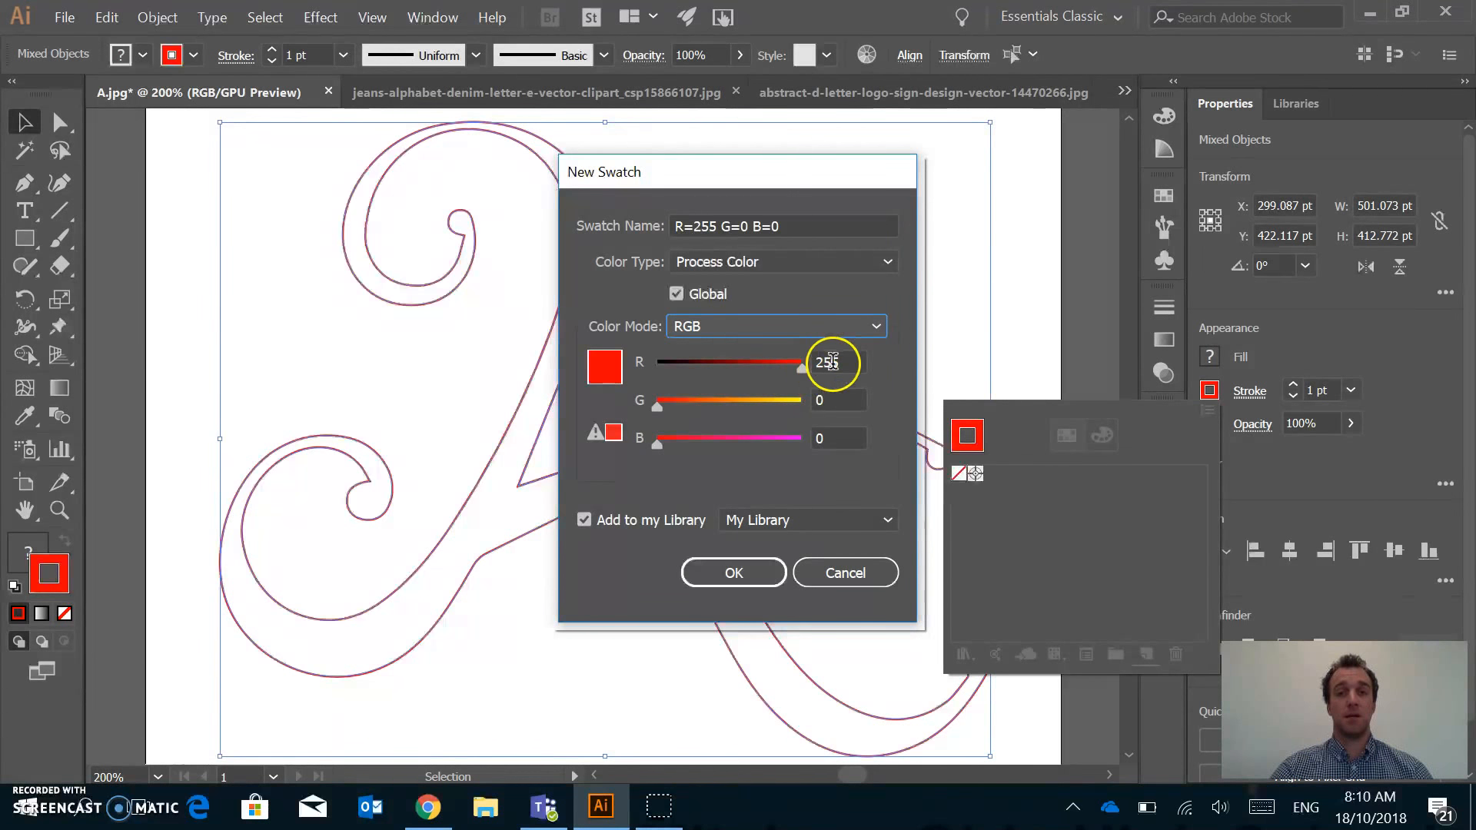
{"action": "left_click", "coordinate": [750, 572]}
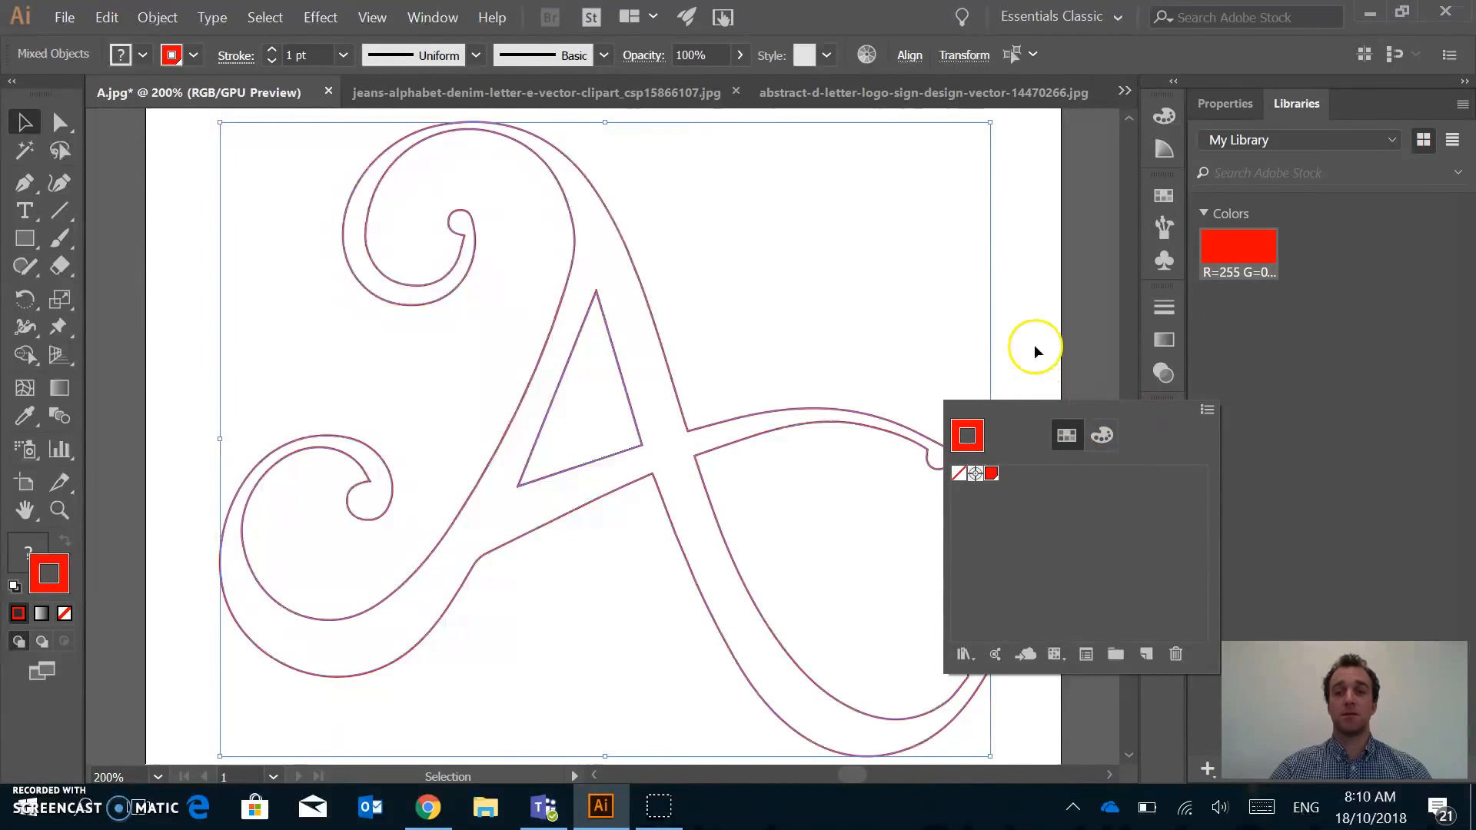
{"action": "left_click", "coordinate": [1102, 363]}
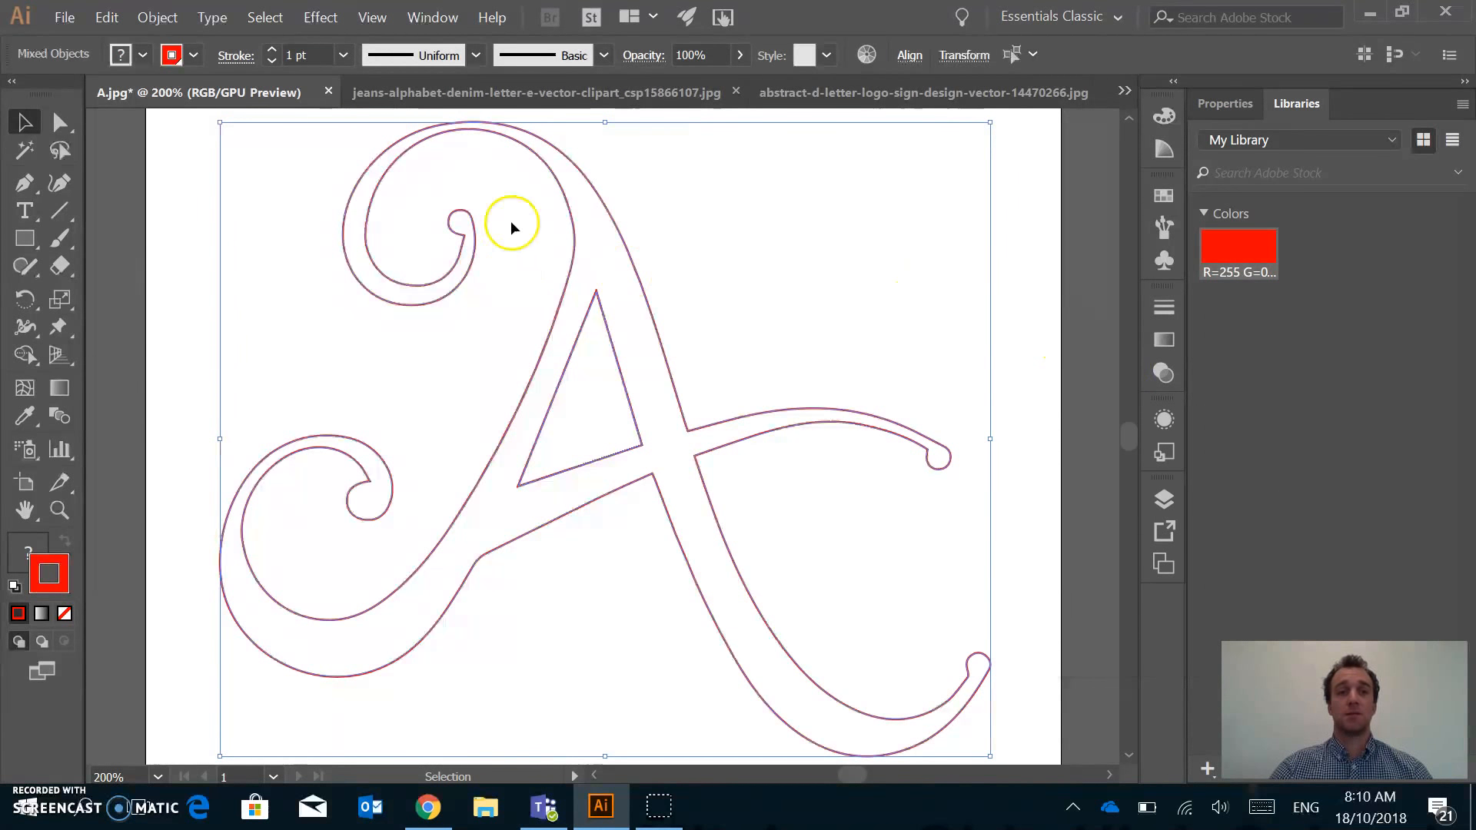
Set the stroke weight of the selected letter A paths to 0.001 pt and deselect them
{"action": "left_click", "coordinate": [1233, 111]}
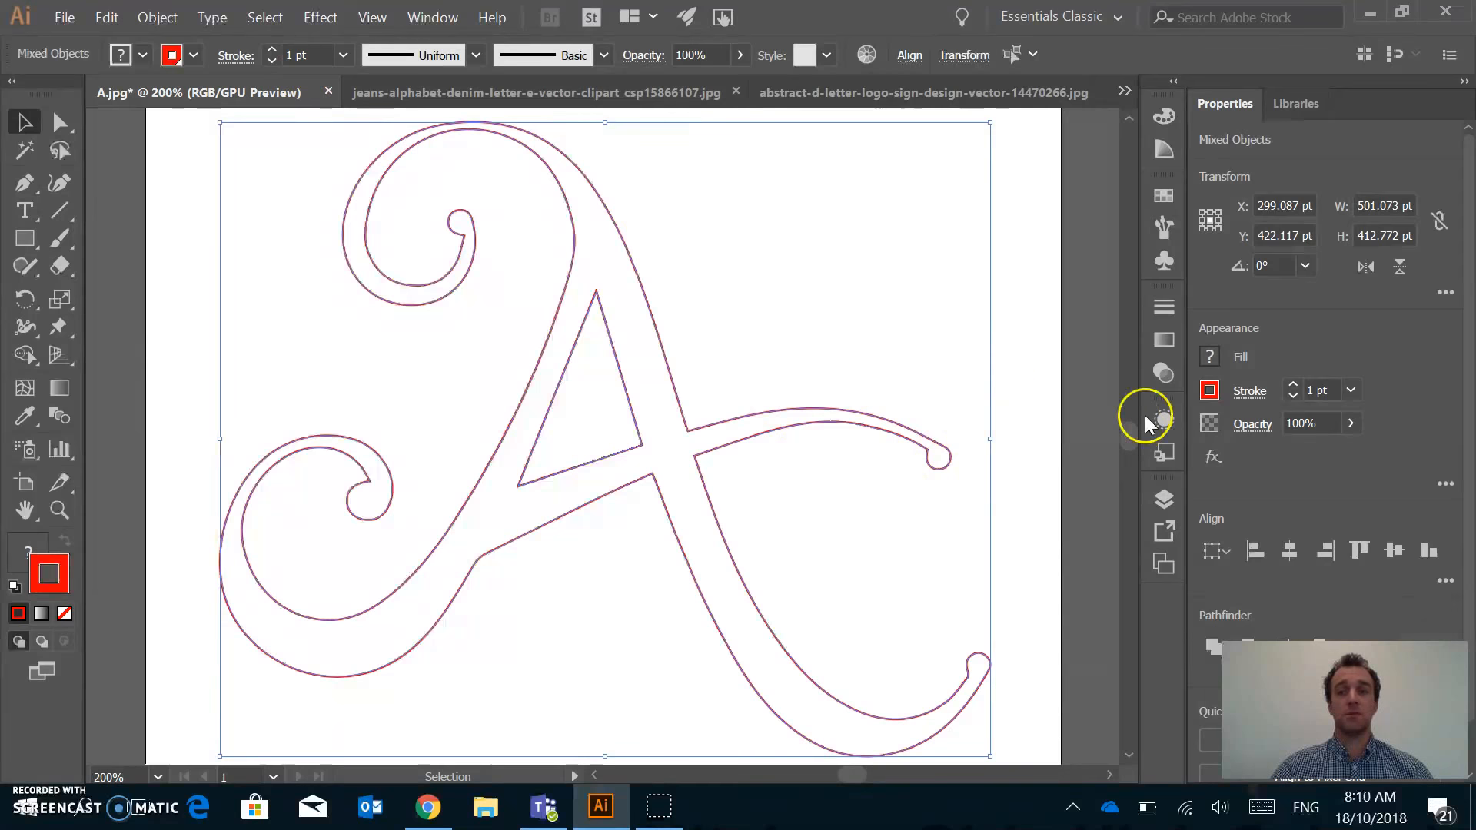
{"action": "left_click", "coordinate": [312, 55]}
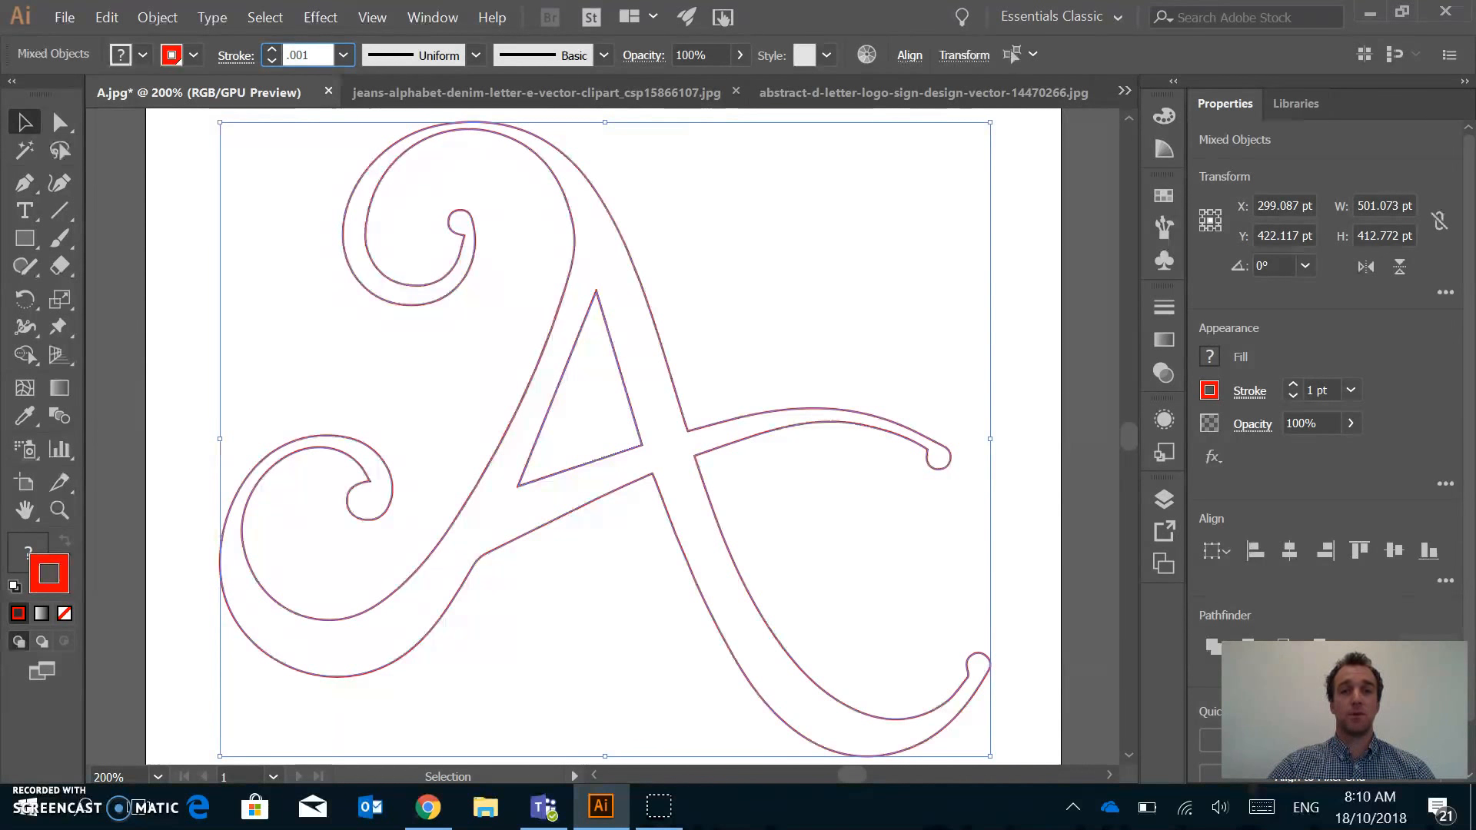
{"action": "left_click", "coordinate": [266, 55]}
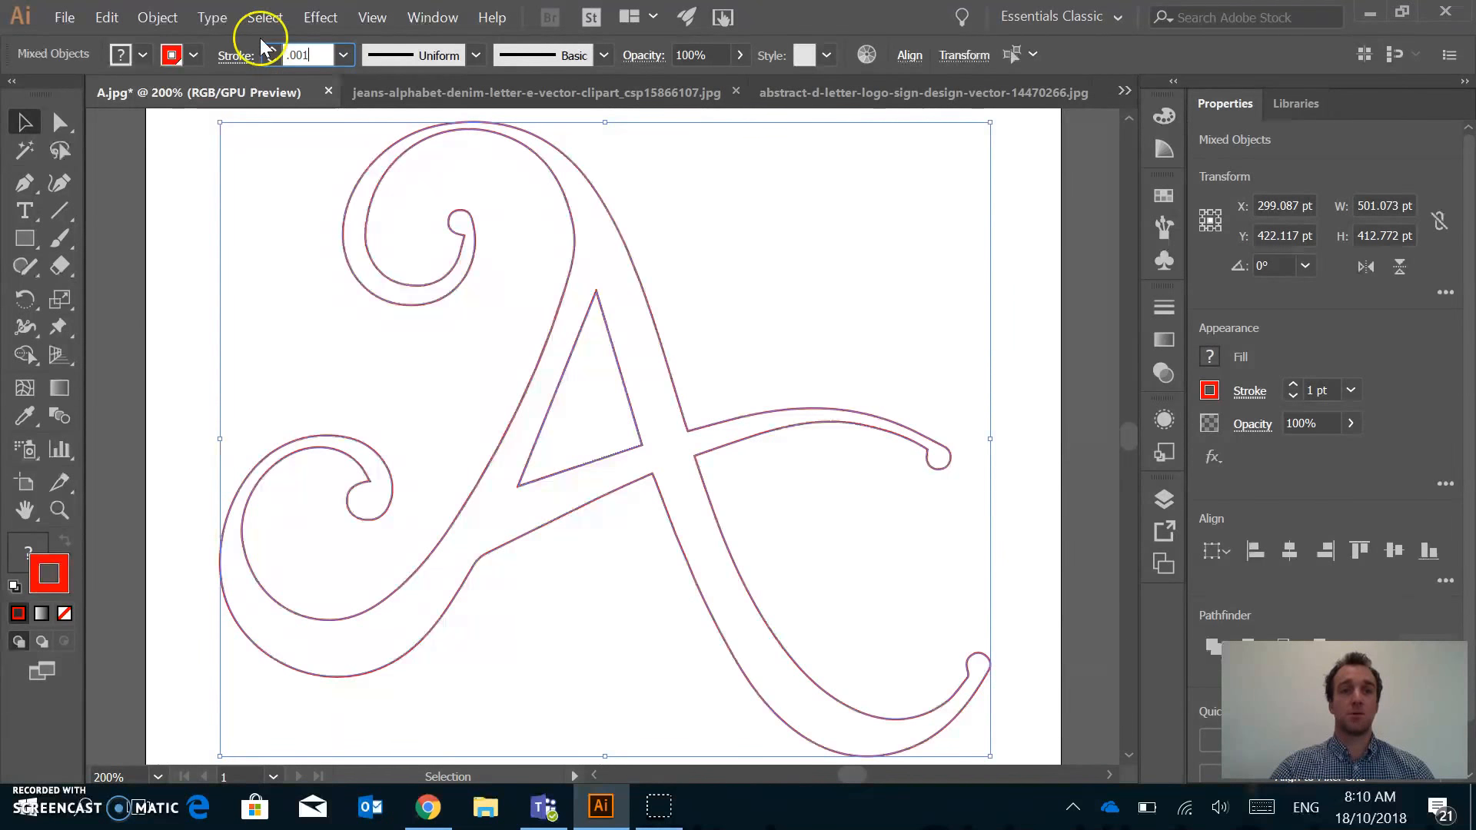
{"action": "key", "text": "Return"}
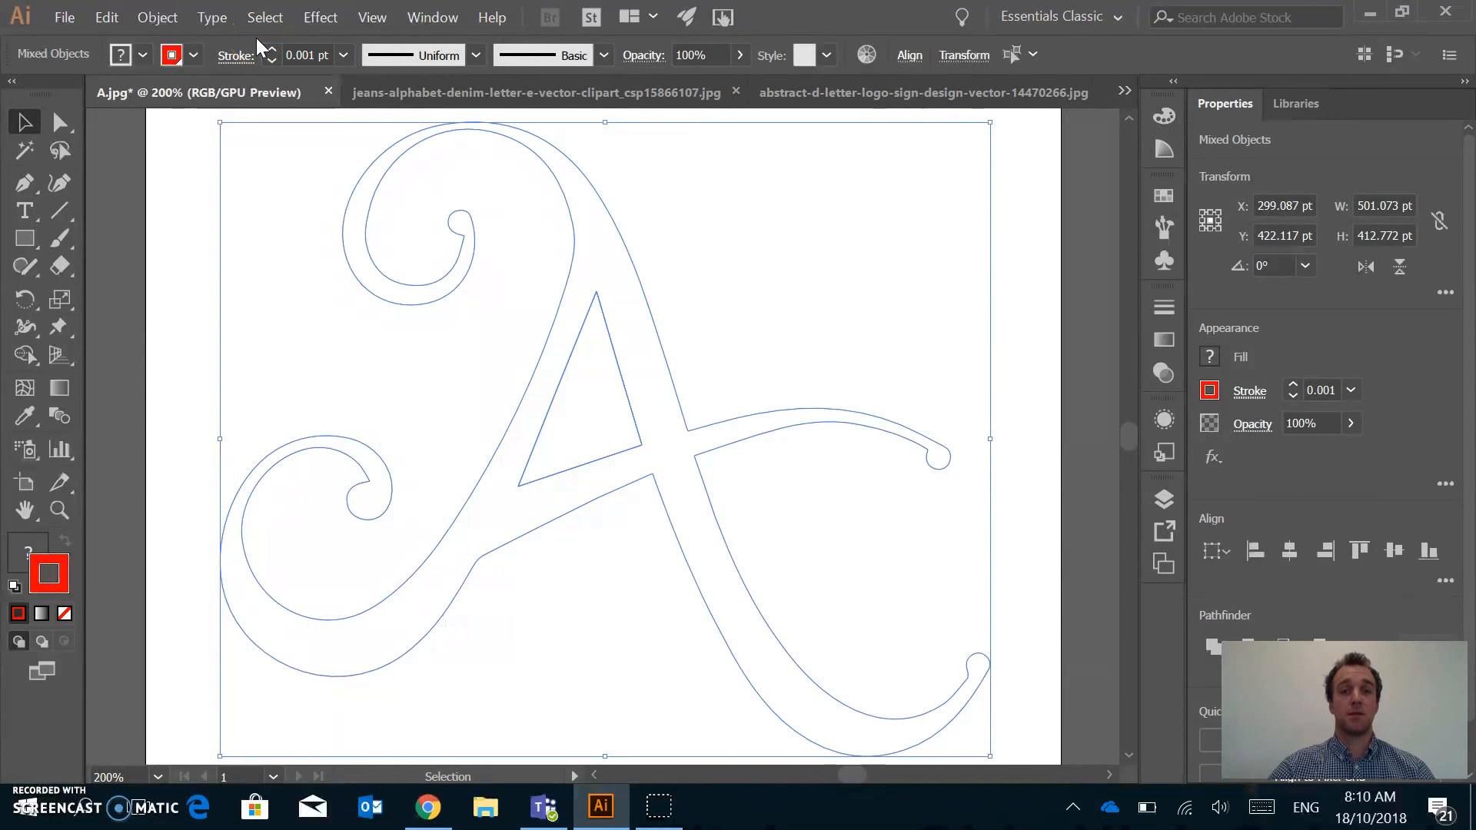
{"action": "left_click", "coordinate": [1024, 298]}
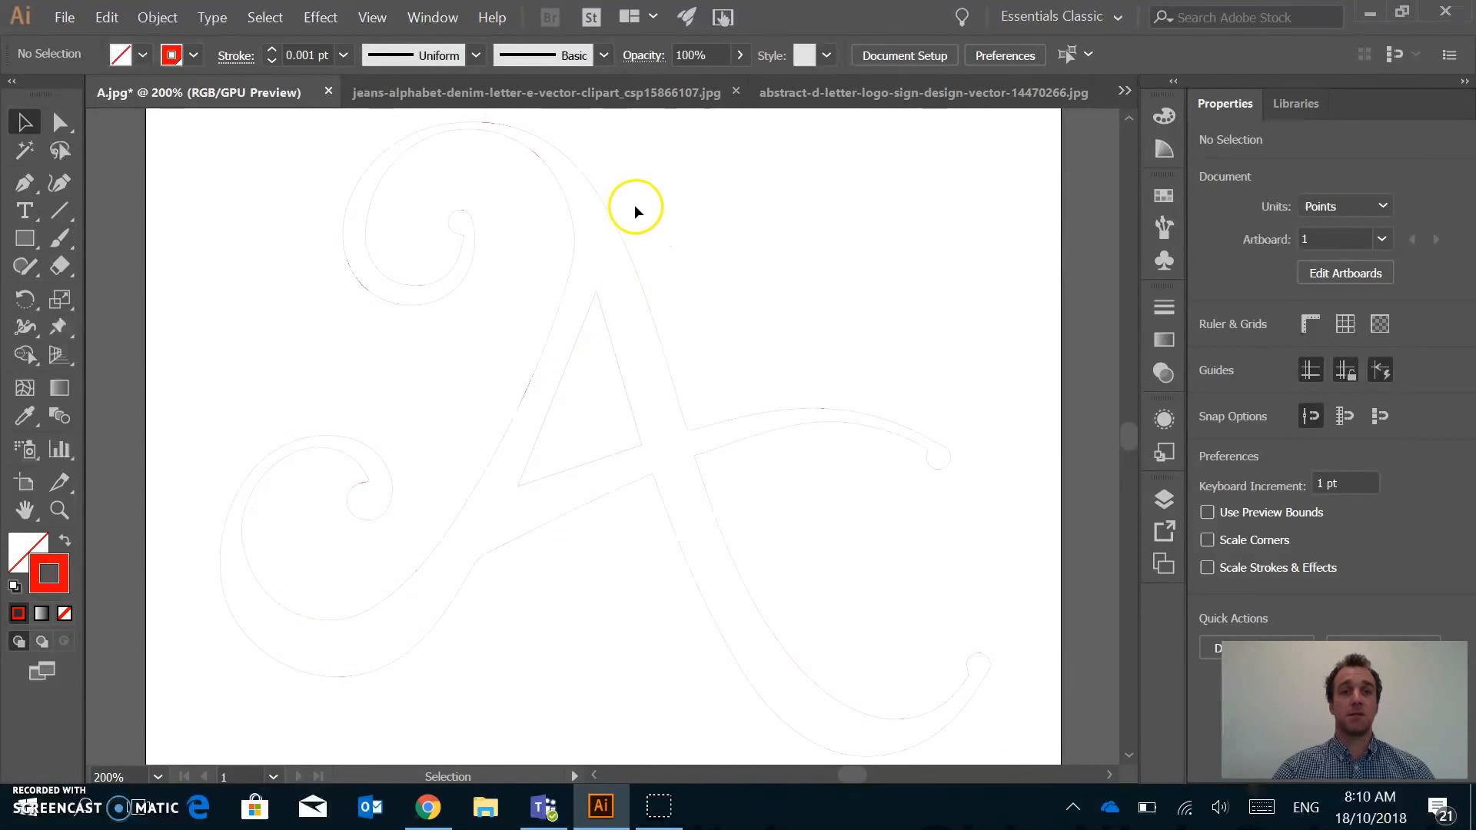
Examine the denim letter E artwork at 3.13% magnification and the abstract letter D artwork in its own document
{"action": "left_click", "coordinate": [497, 91]}
{"action": "key", "text": "a"}
{"action": "key", "text": "ctrl+minus"}
{"action": "key", "text": "ctrl+minus"}
{"action": "key", "text": "ctrl+minus"}
{"action": "key", "text": "ctrl+minus"}
{"action": "key", "text": "ctrl+minus"}
{"action": "key", "text": "ctrl+minus"}
{"action": "key", "text": "ctrl+minus"}
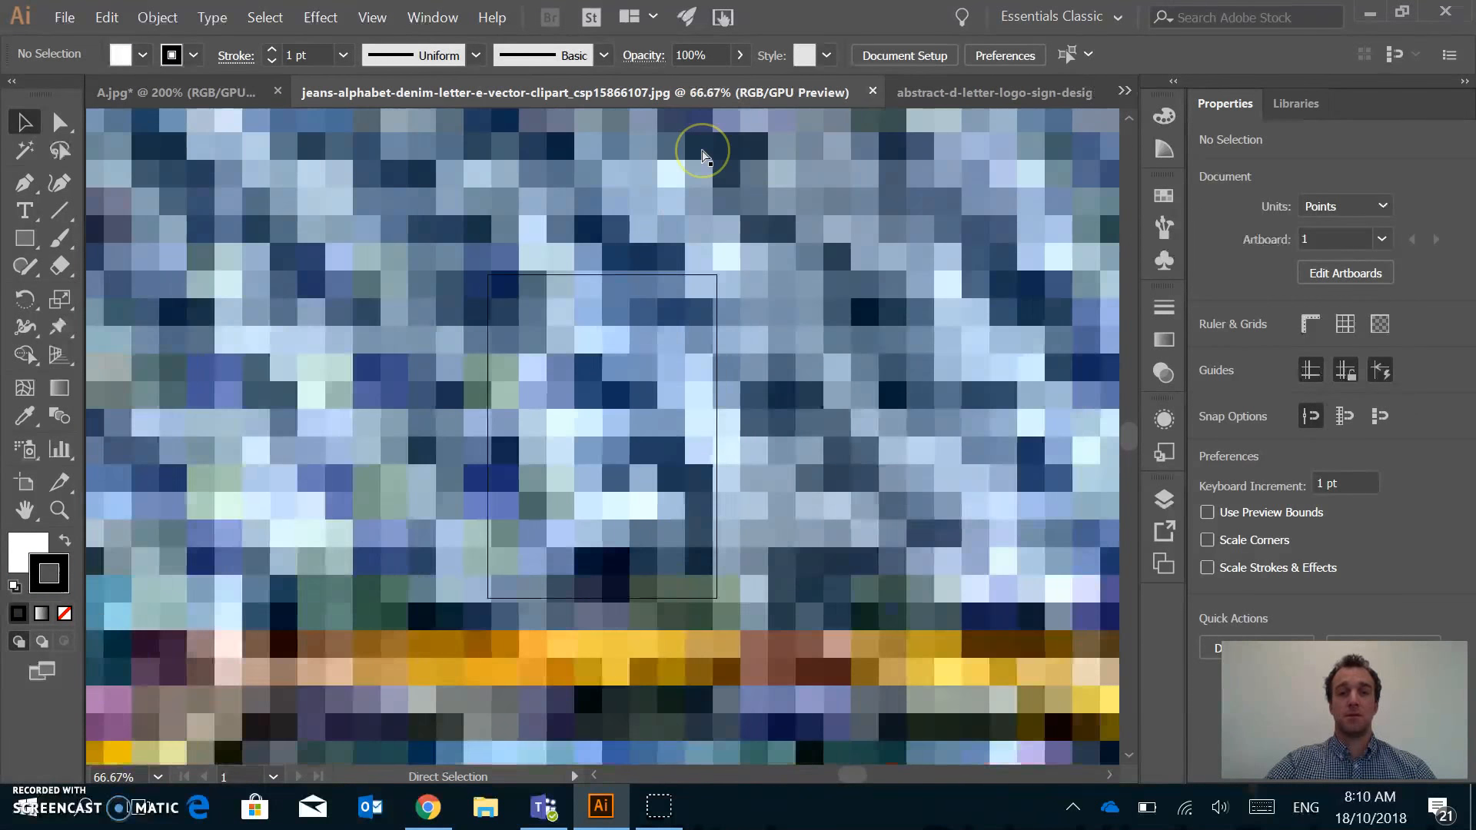
{"action": "key", "text": "ctrl+minus"}
{"action": "key", "text": "ctrl+minus"}
{"action": "key", "text": "ctrl+minus"}
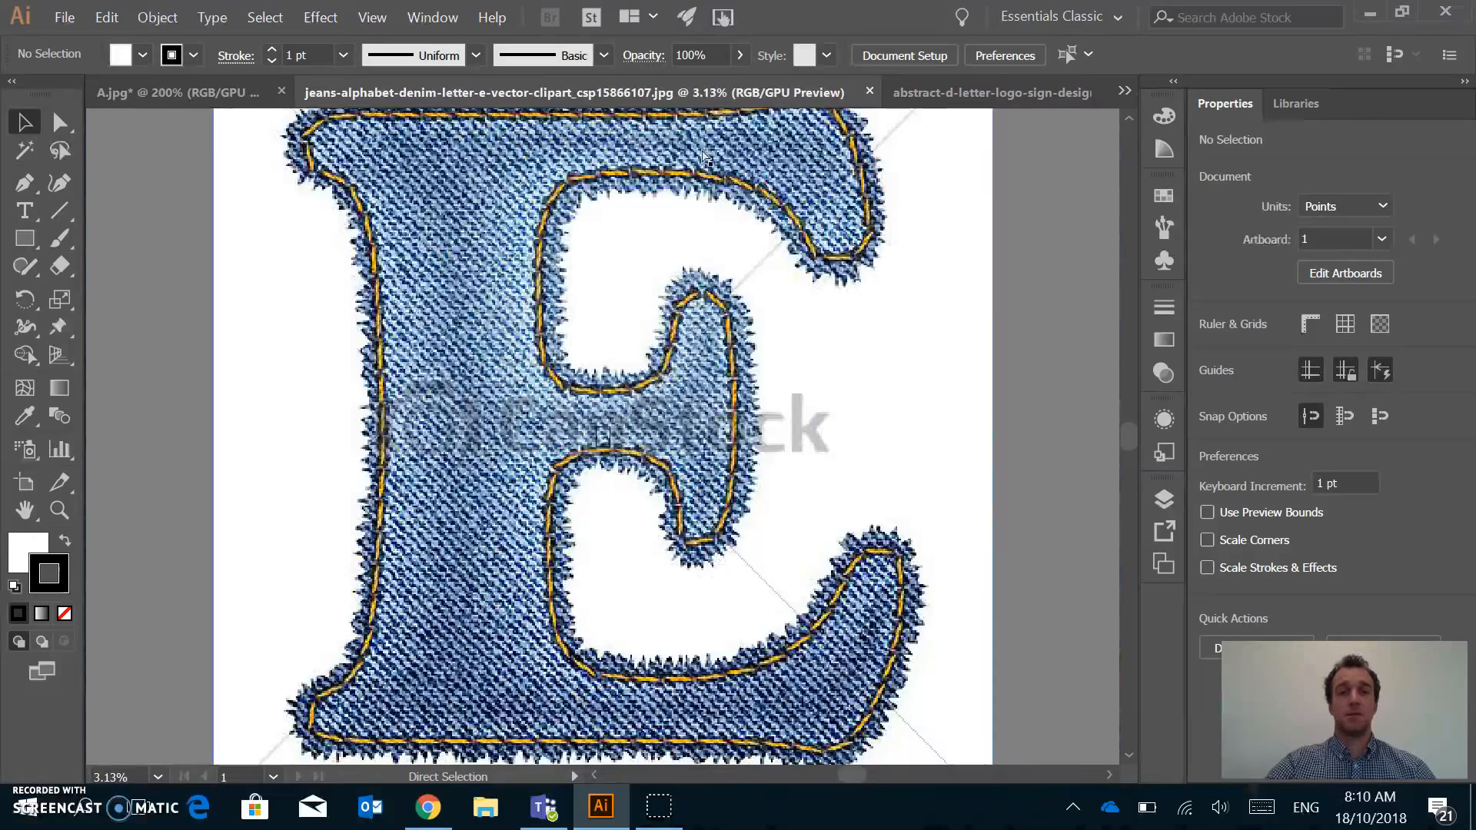
{"action": "key", "text": "v"}
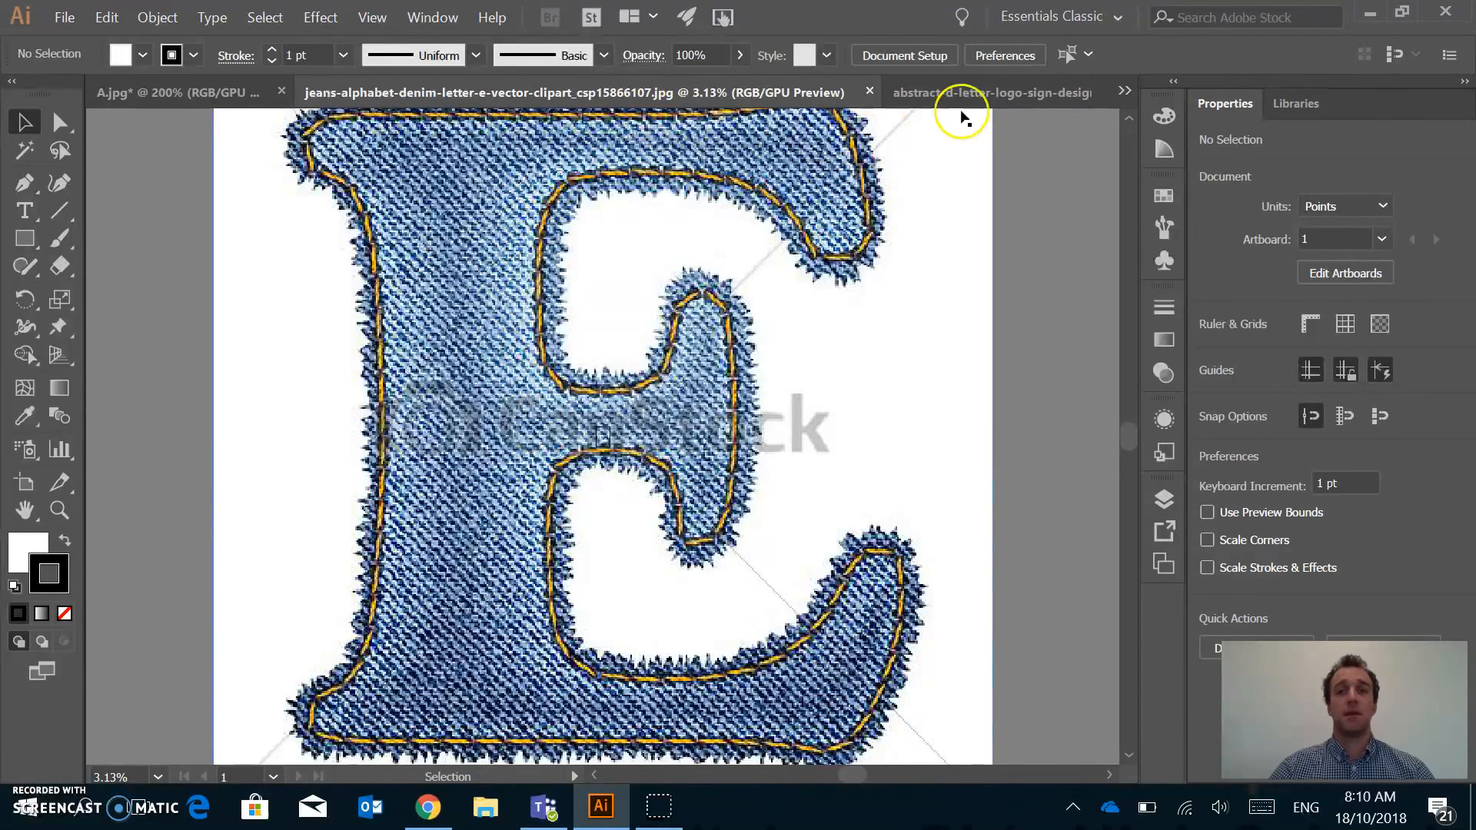
{"action": "left_click", "coordinate": [988, 92]}
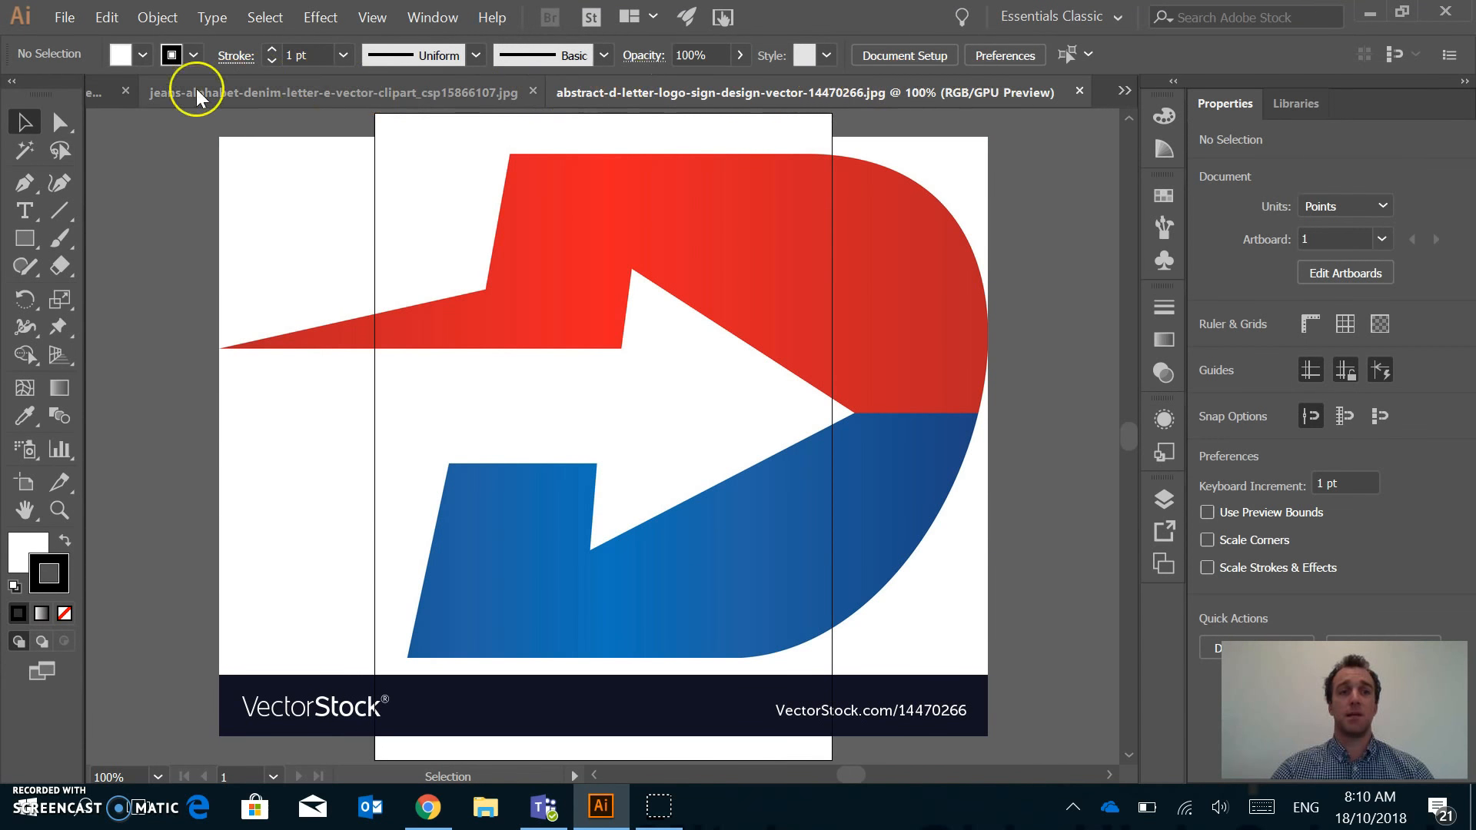
Return to the denim letter E document and run Image Trace on its image with the default preset
{"action": "left_click", "coordinate": [99, 91]}
{"action": "left_click", "coordinate": [412, 96]}
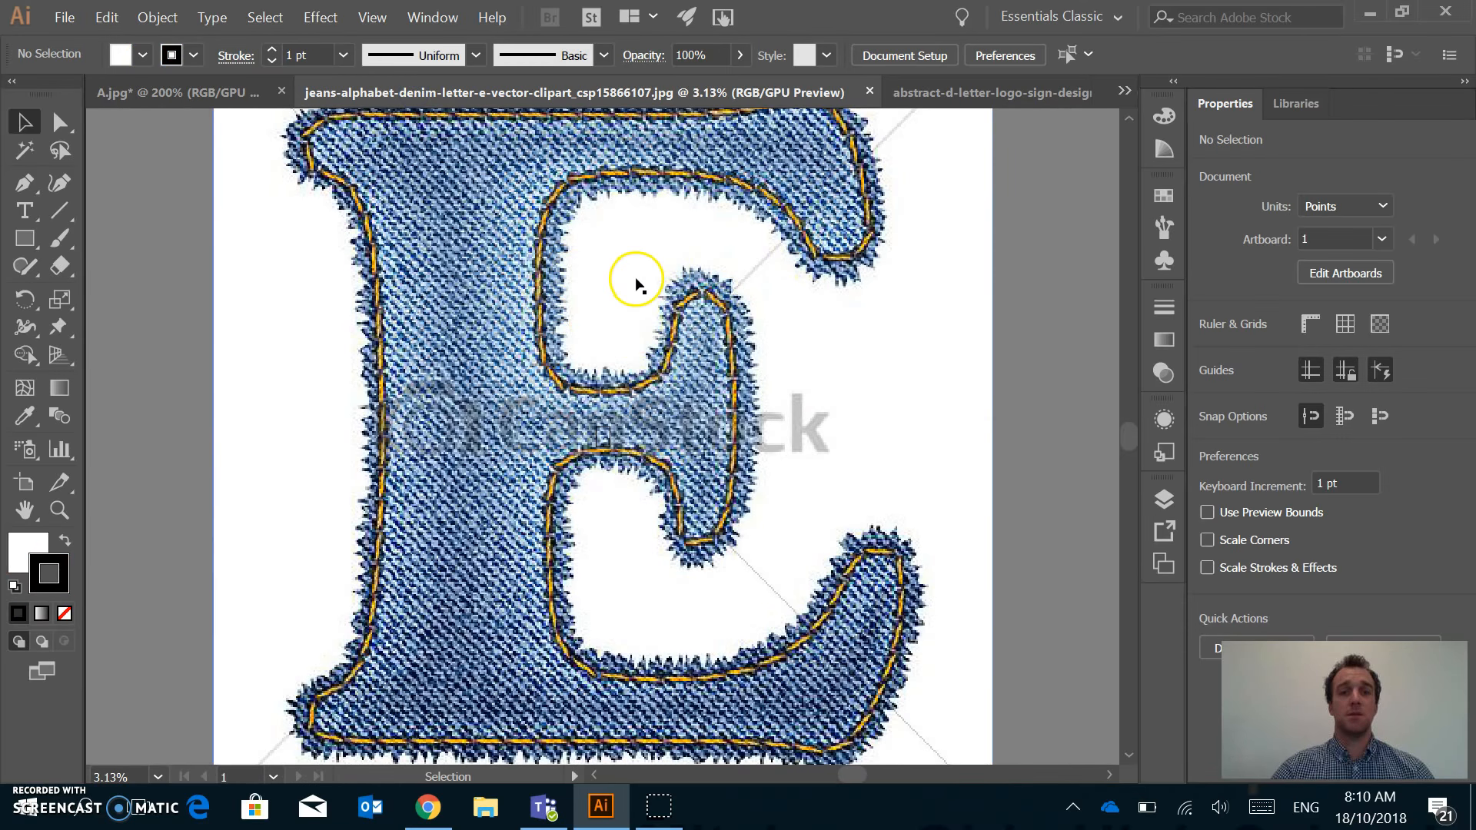
{"action": "left_click", "coordinate": [687, 368]}
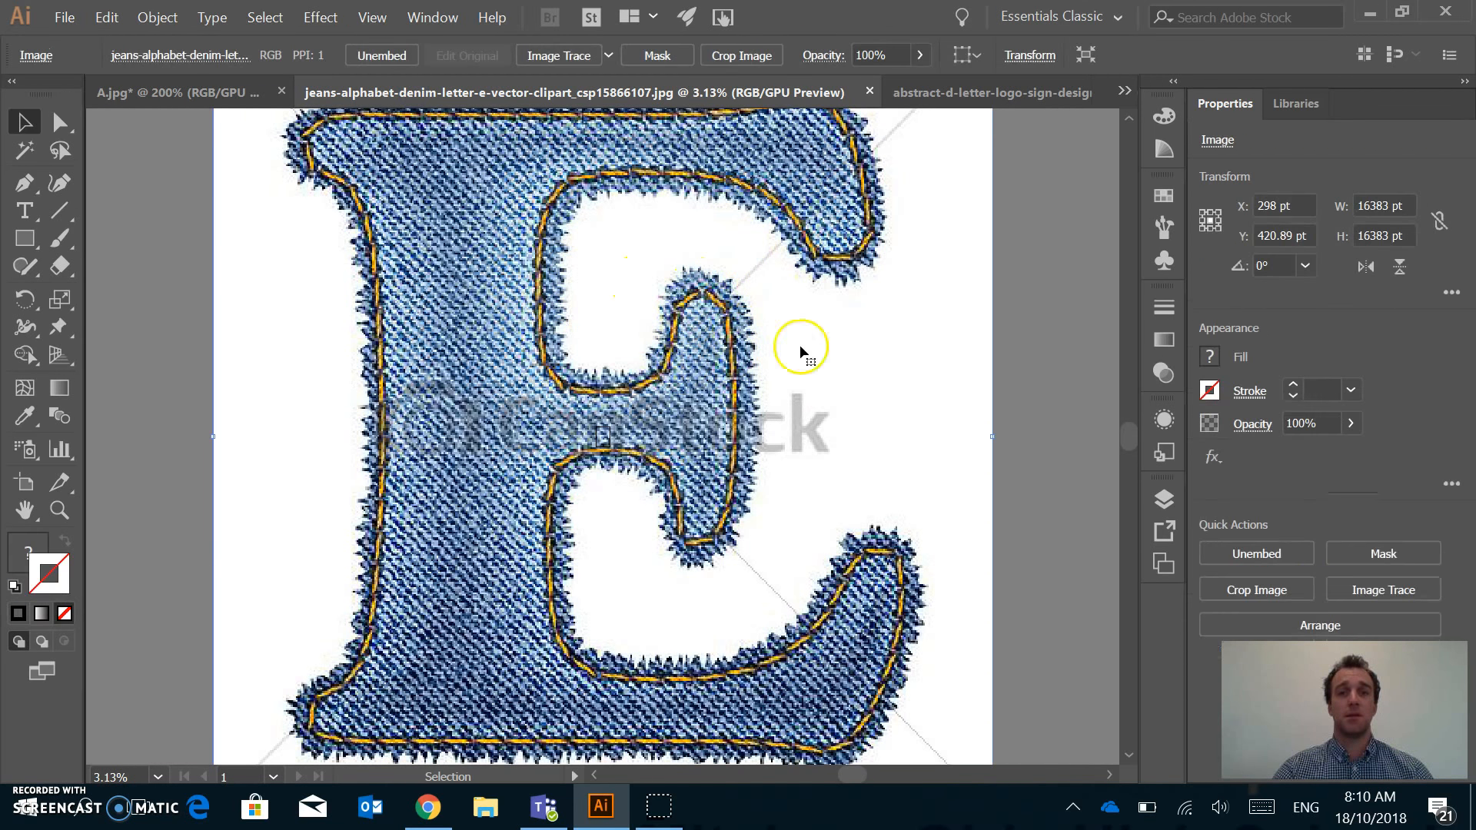
{"action": "left_click", "coordinate": [581, 58]}
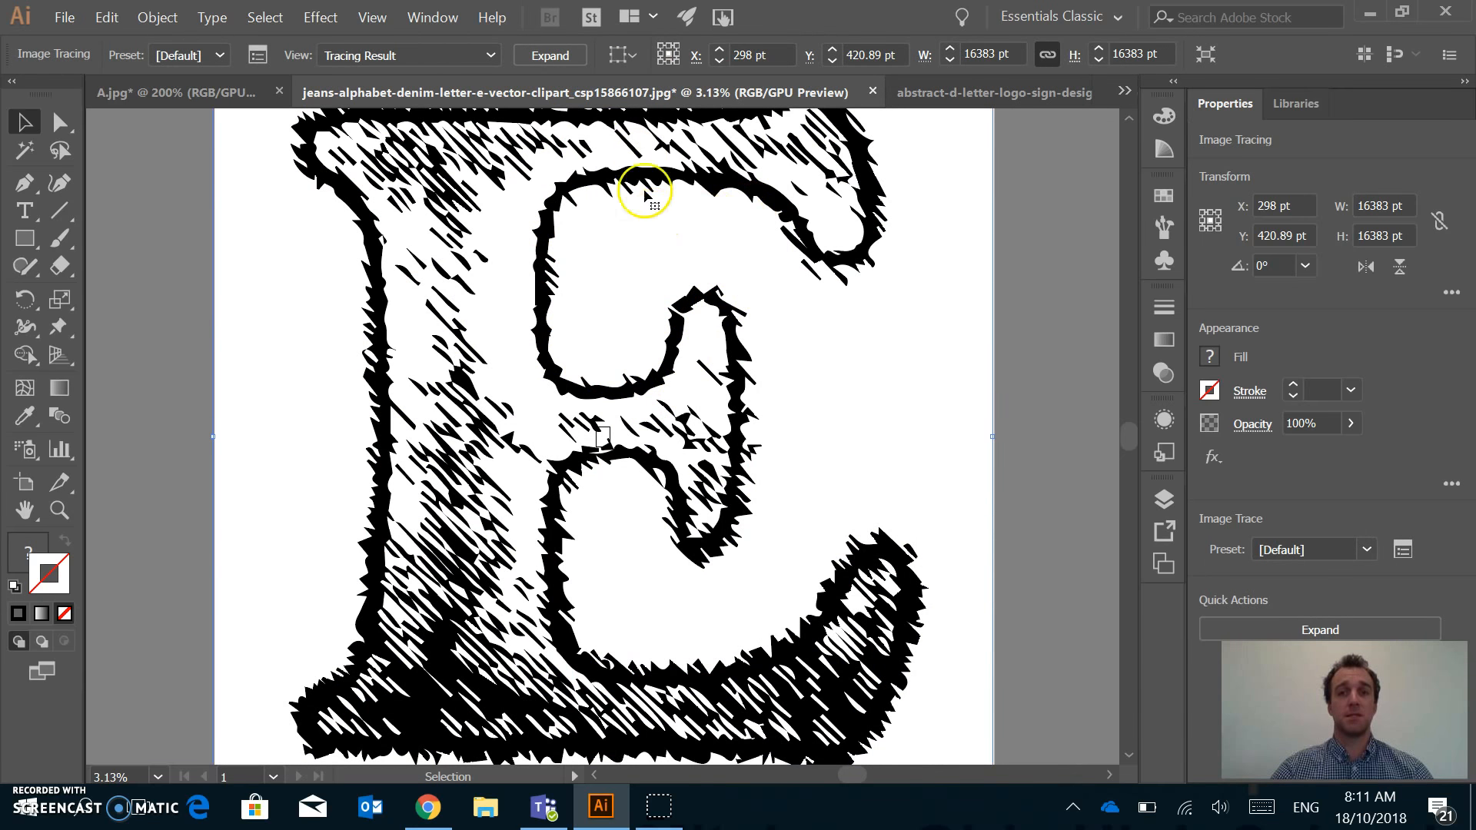
Try the High Fidelity Photo, 3 Colors and 6 Colors tracing presets on the denim letter E
{"action": "left_click", "coordinate": [218, 56]}
{"action": "left_click", "coordinate": [219, 143]}
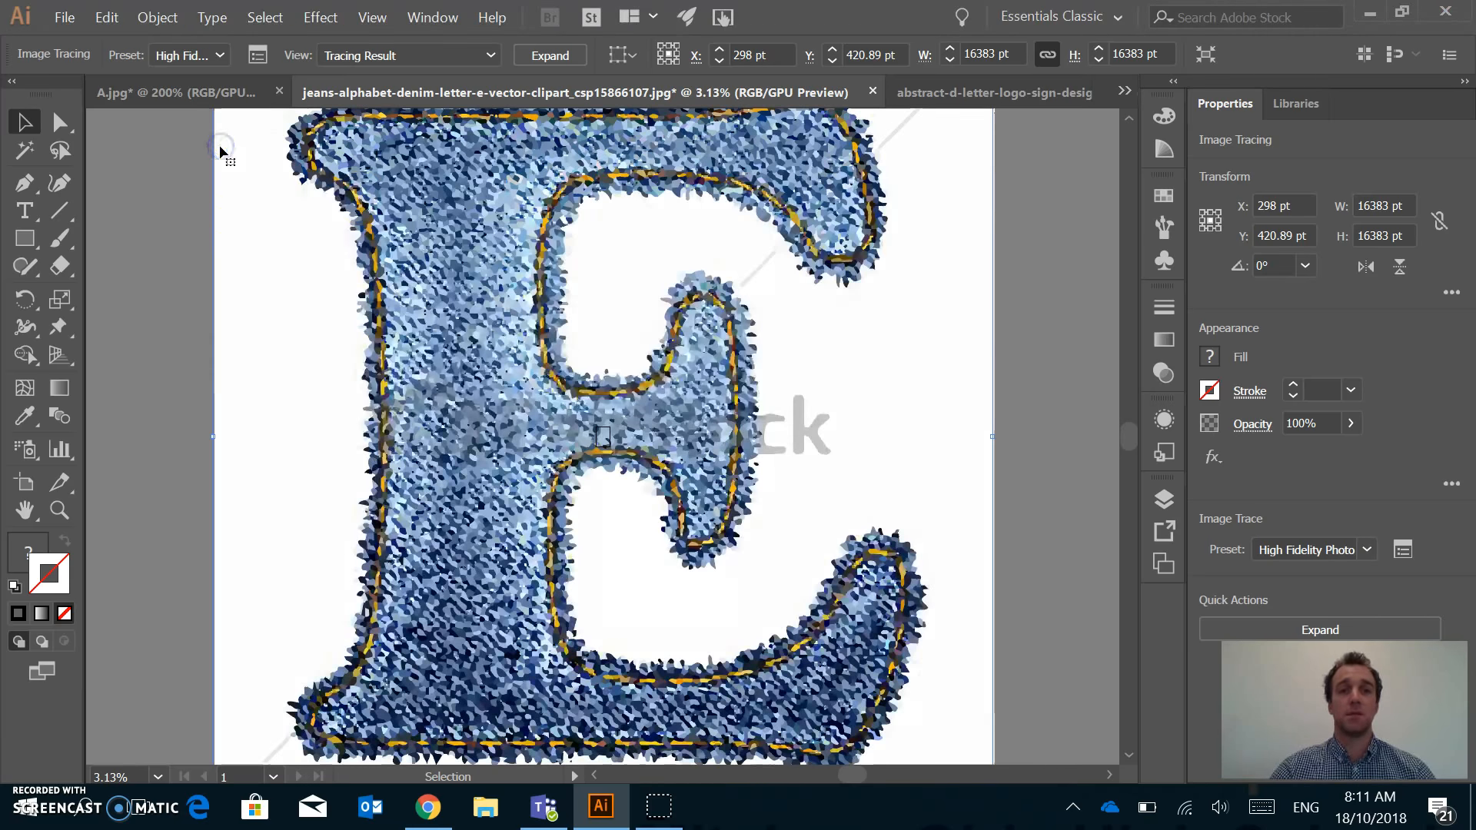
{"action": "left_click", "coordinate": [221, 55]}
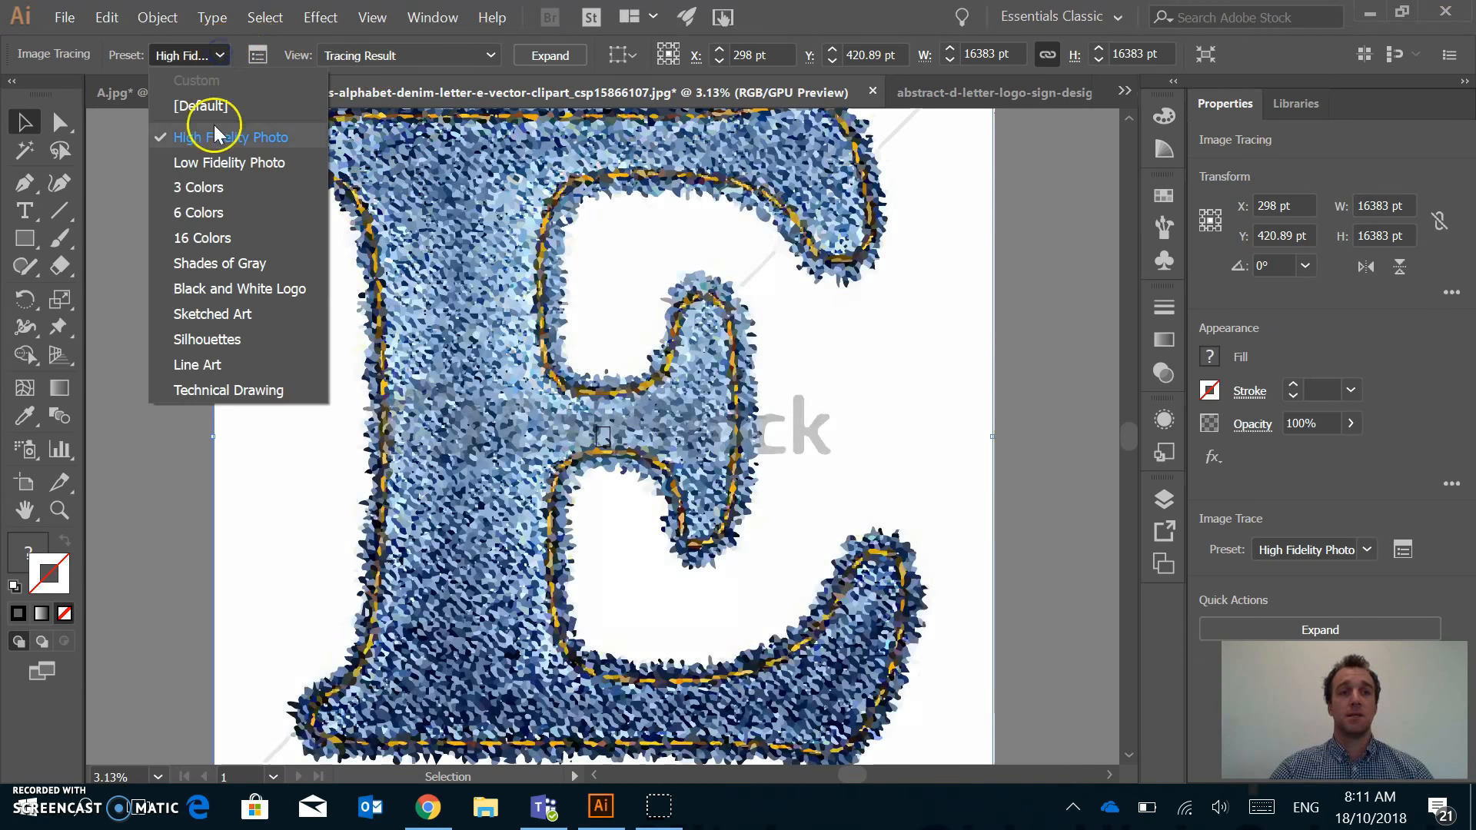
{"action": "left_click", "coordinate": [219, 188]}
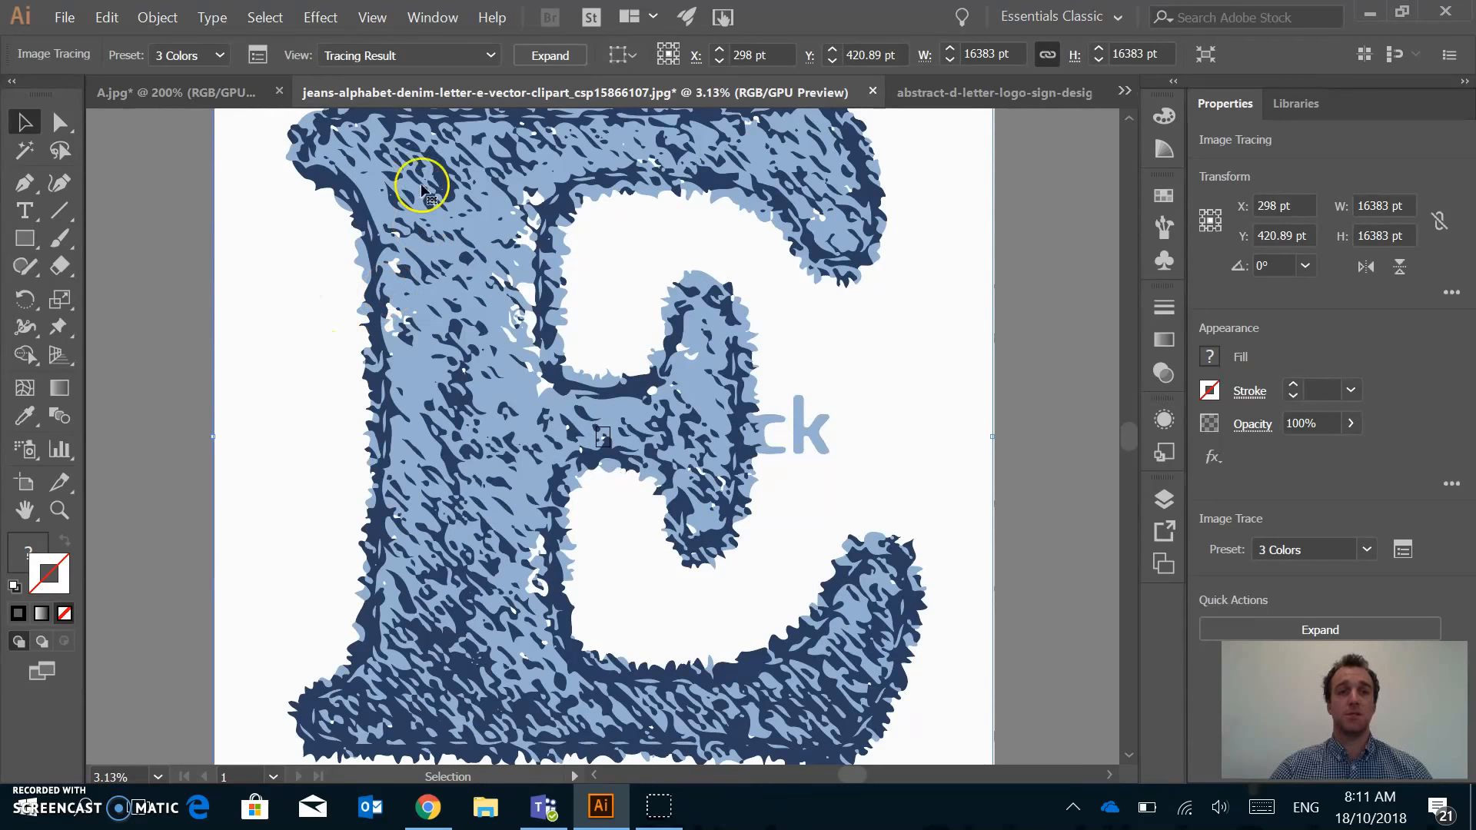
{"action": "left_click", "coordinate": [218, 55]}
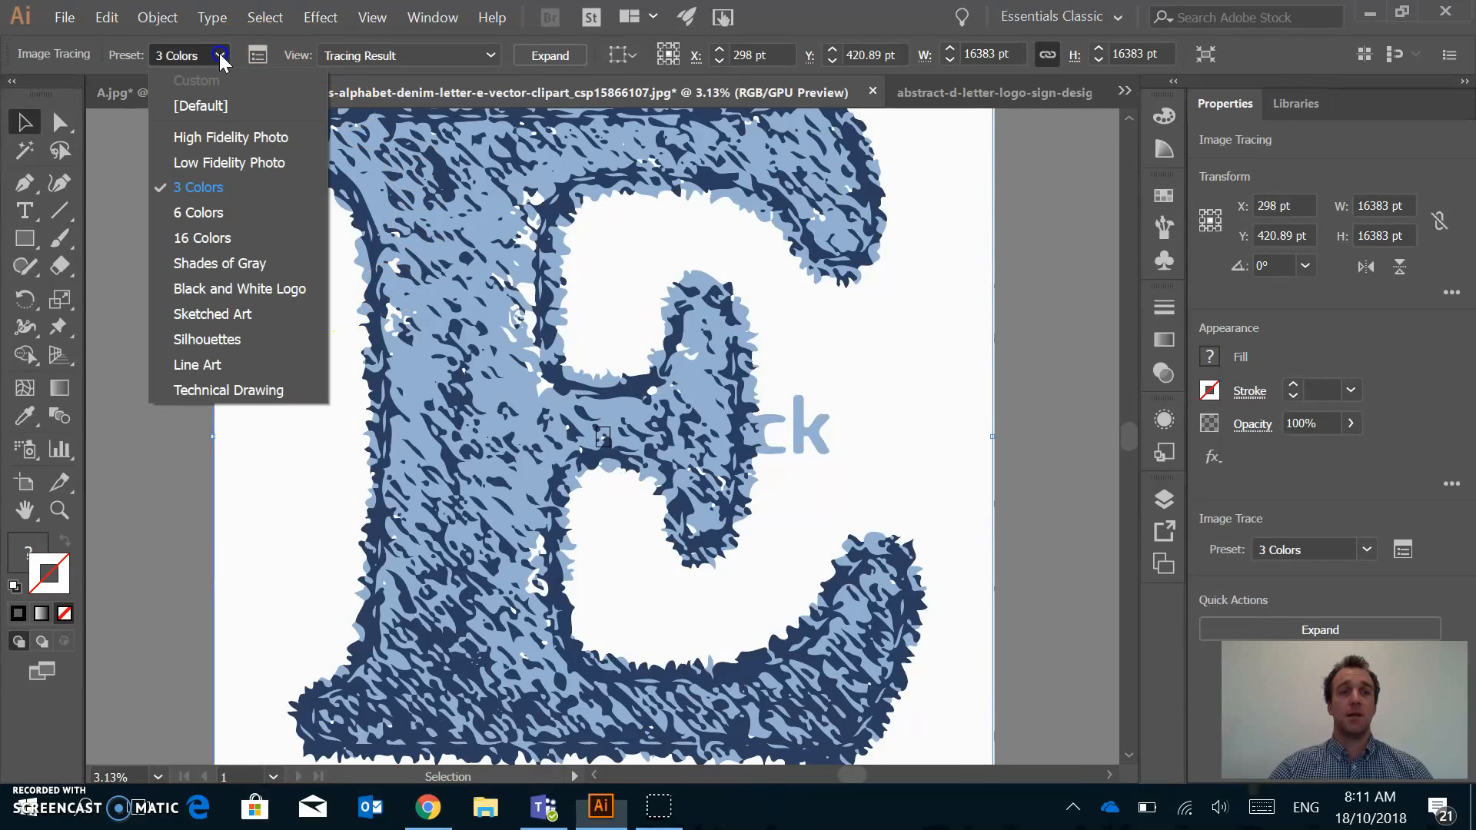
{"action": "left_click", "coordinate": [204, 212]}
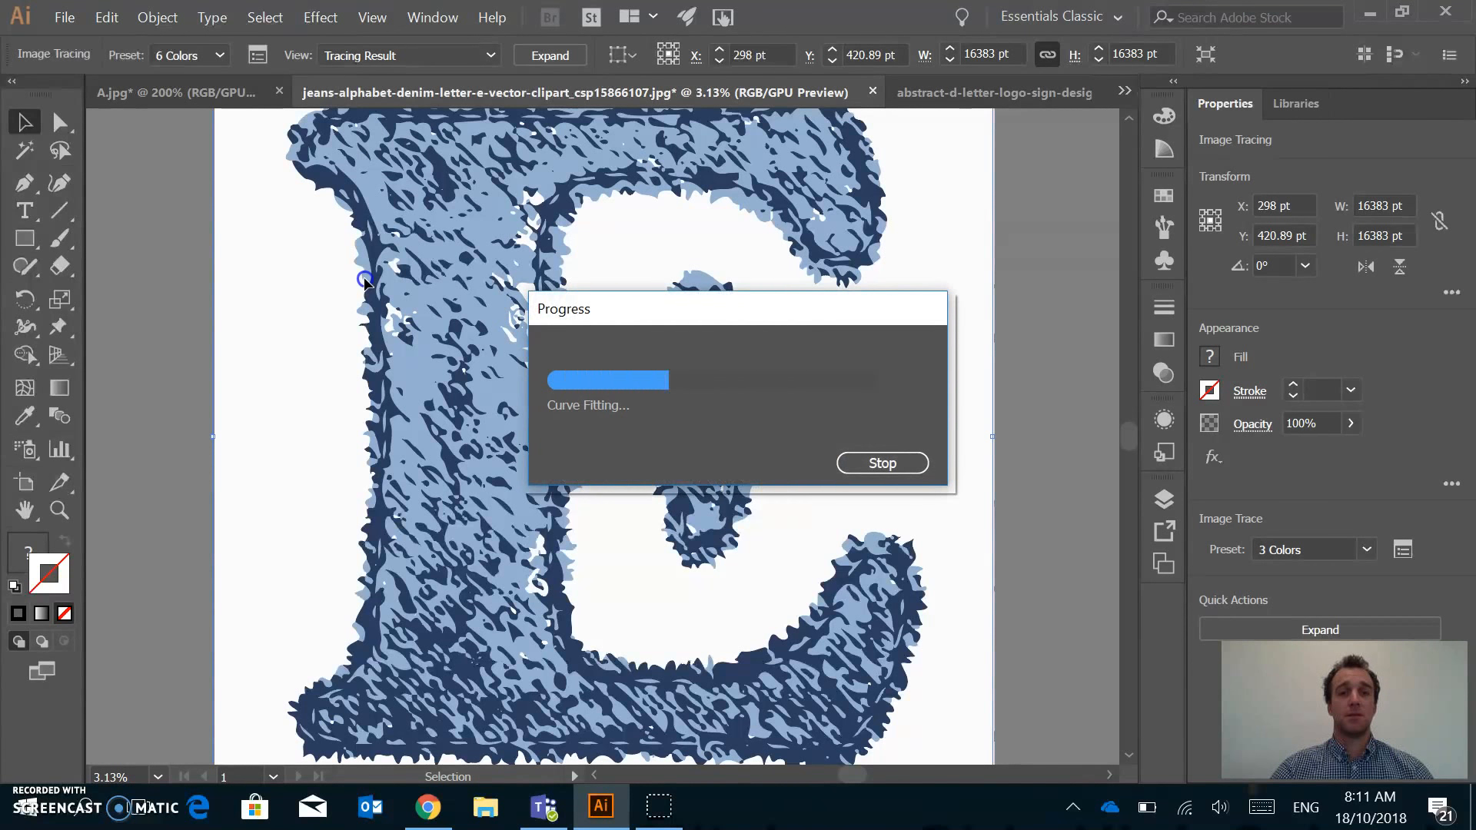
{"action": "left_click", "coordinate": [263, 65]}
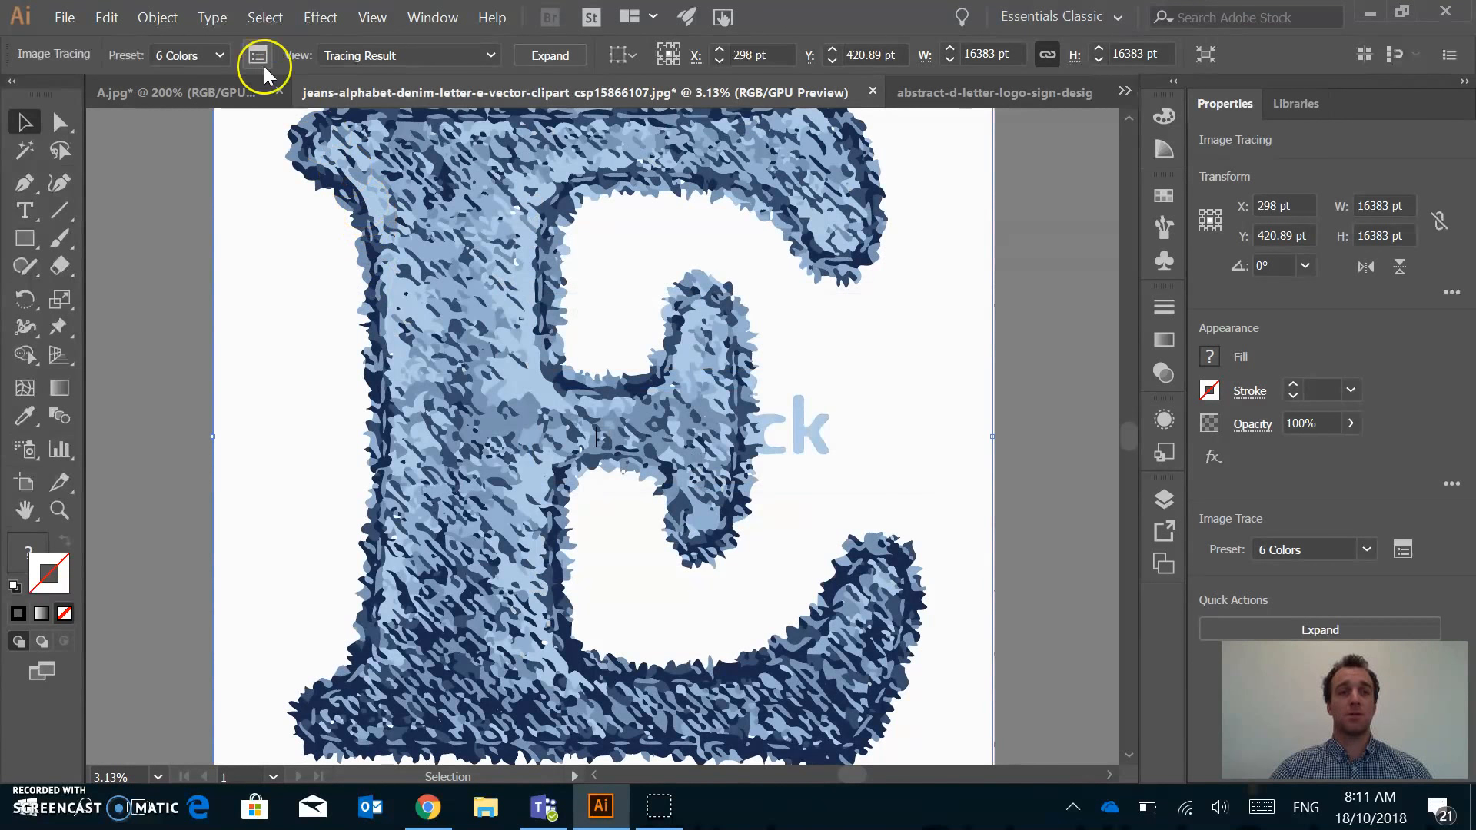
{"action": "left_click", "coordinate": [223, 57]}
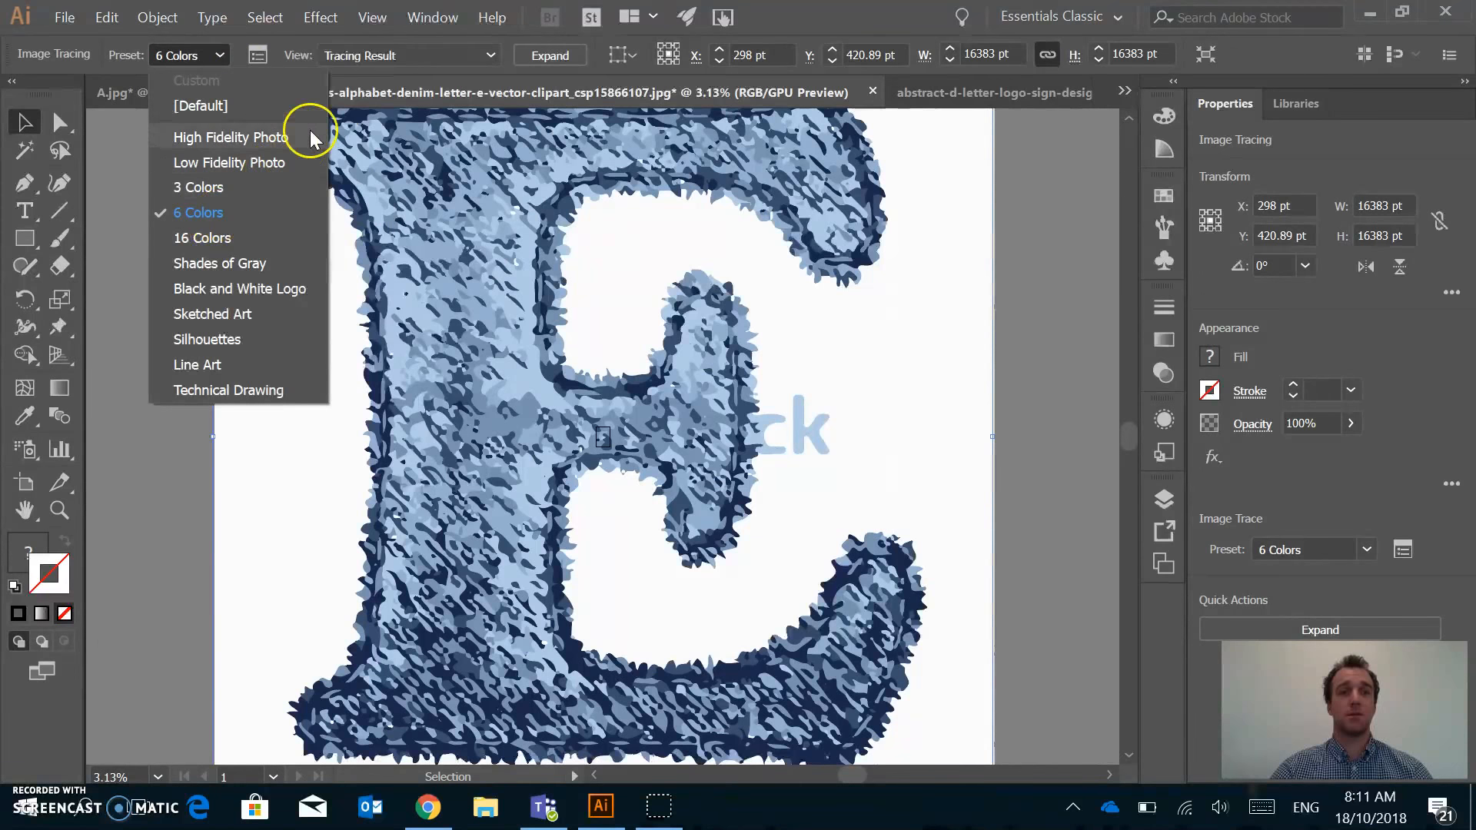
{"action": "left_click", "coordinate": [385, 58]}
Examine the letter E tracing as Tracing Result with Outlines and as Outlines, ending back in the Tracing Result view
{"action": "left_click", "coordinate": [399, 57]}
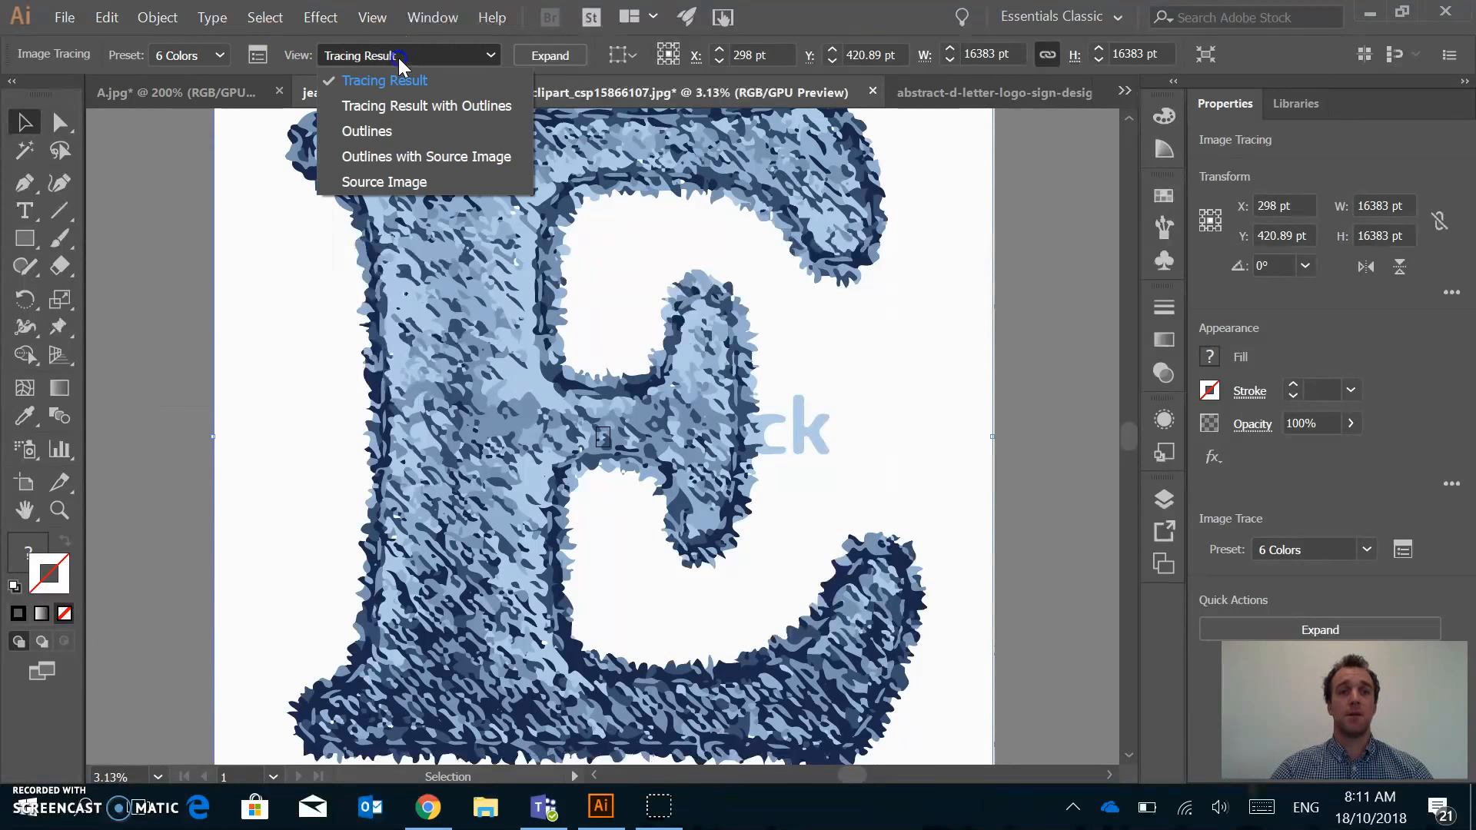
{"action": "left_click", "coordinate": [392, 109]}
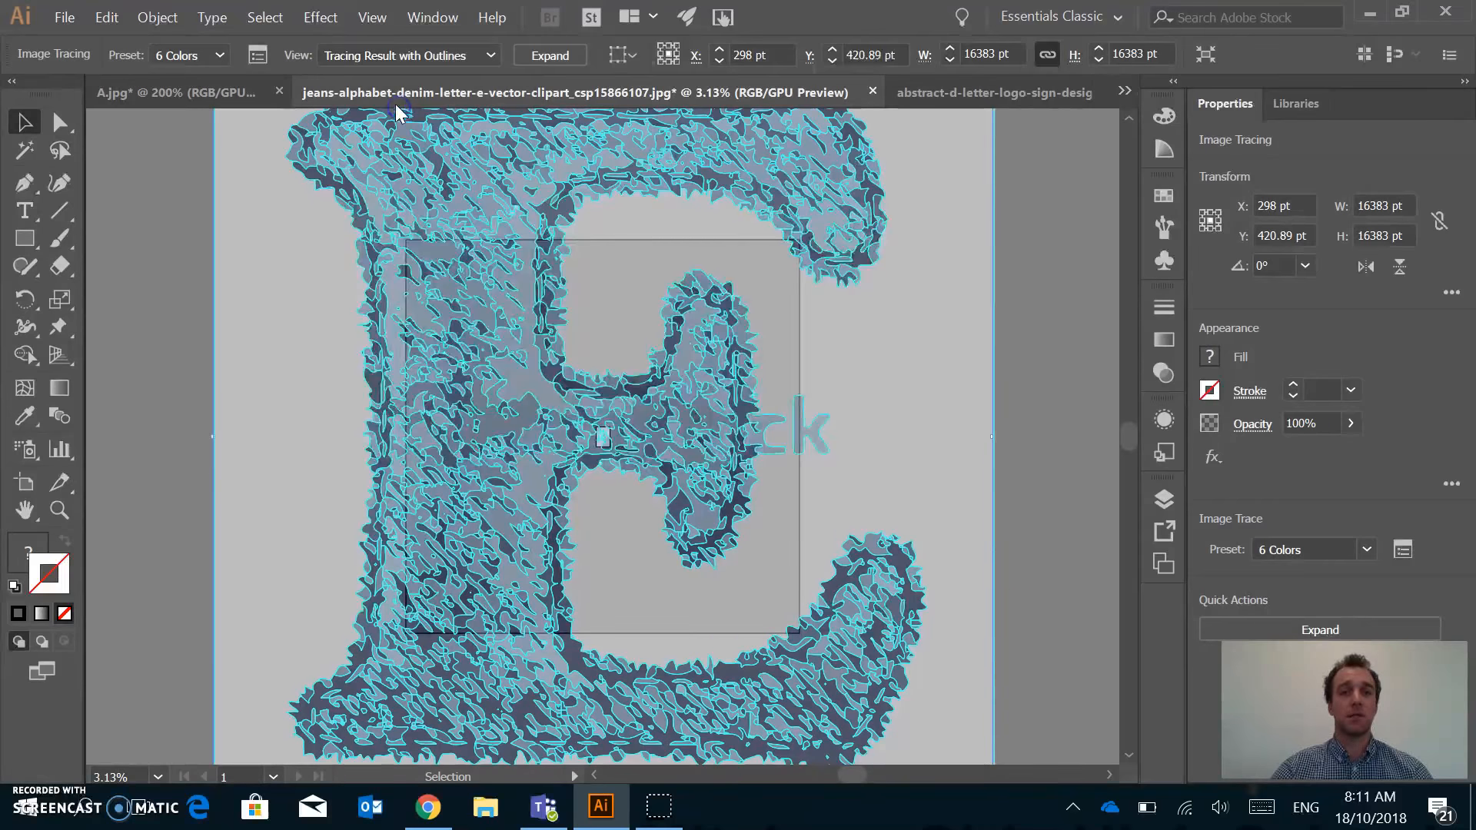
{"action": "left_click", "coordinate": [424, 55]}
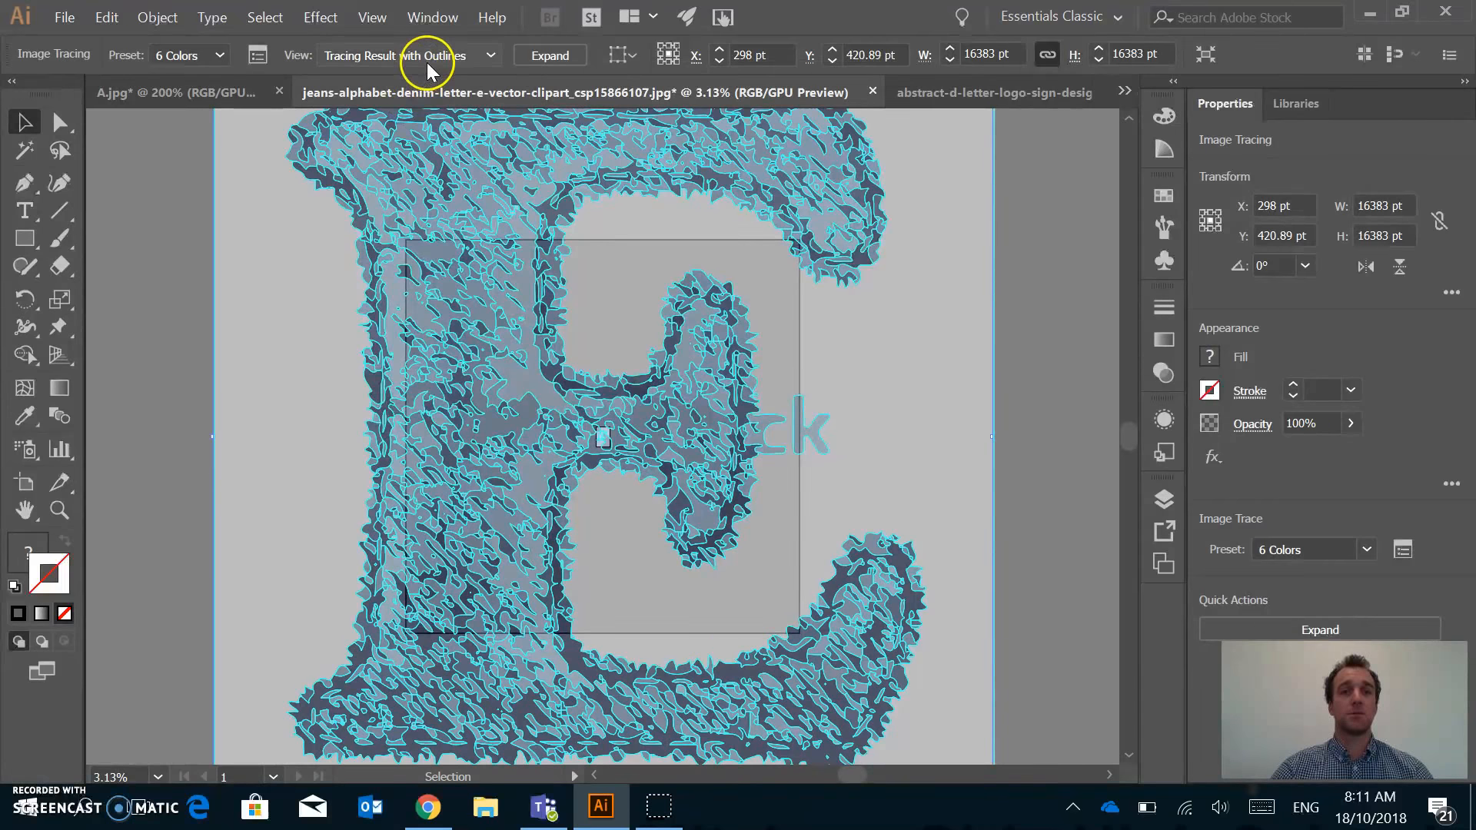
{"action": "left_click", "coordinate": [376, 133]}
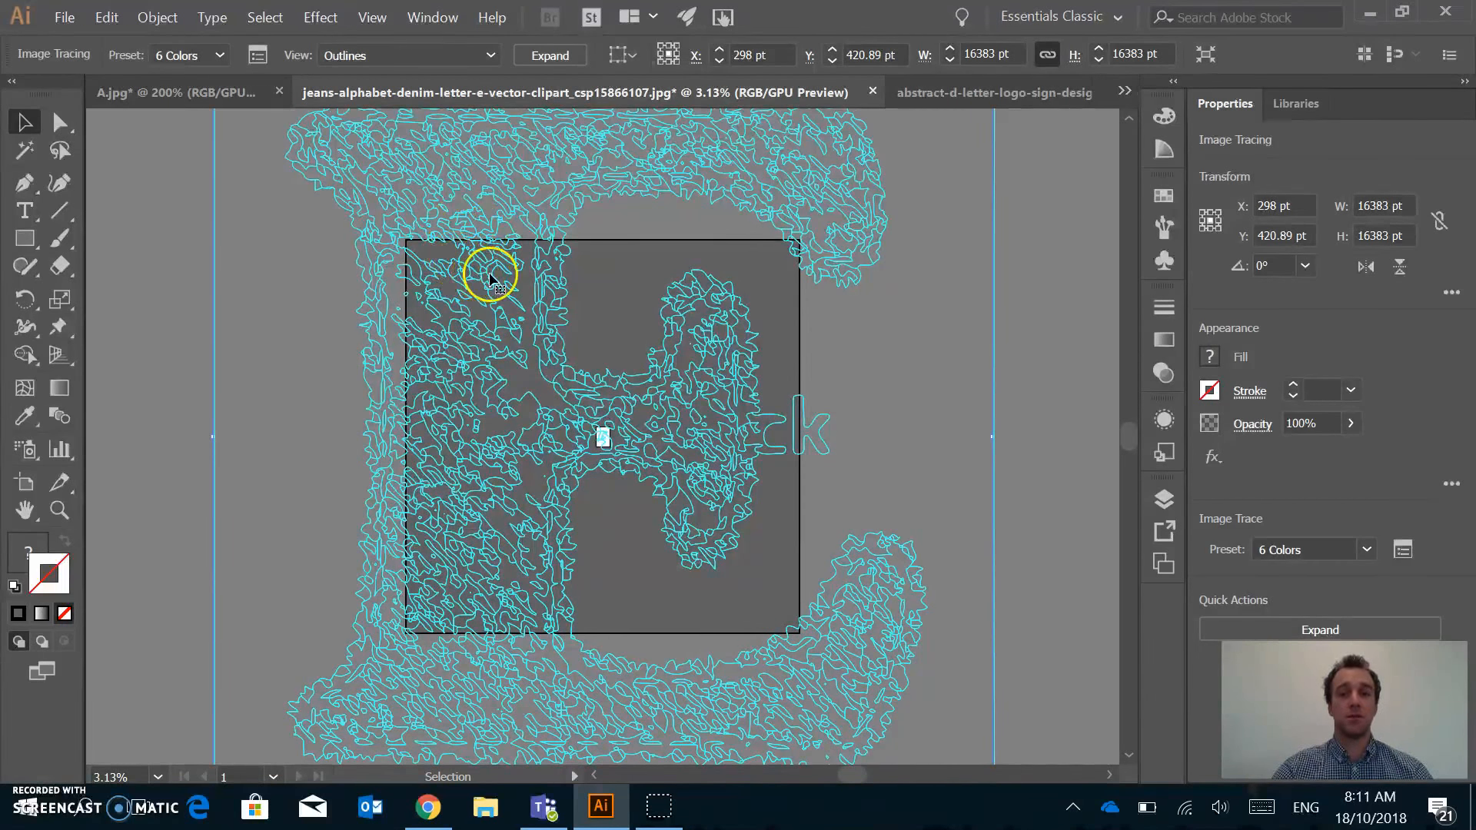
{"action": "left_click", "coordinate": [468, 53]}
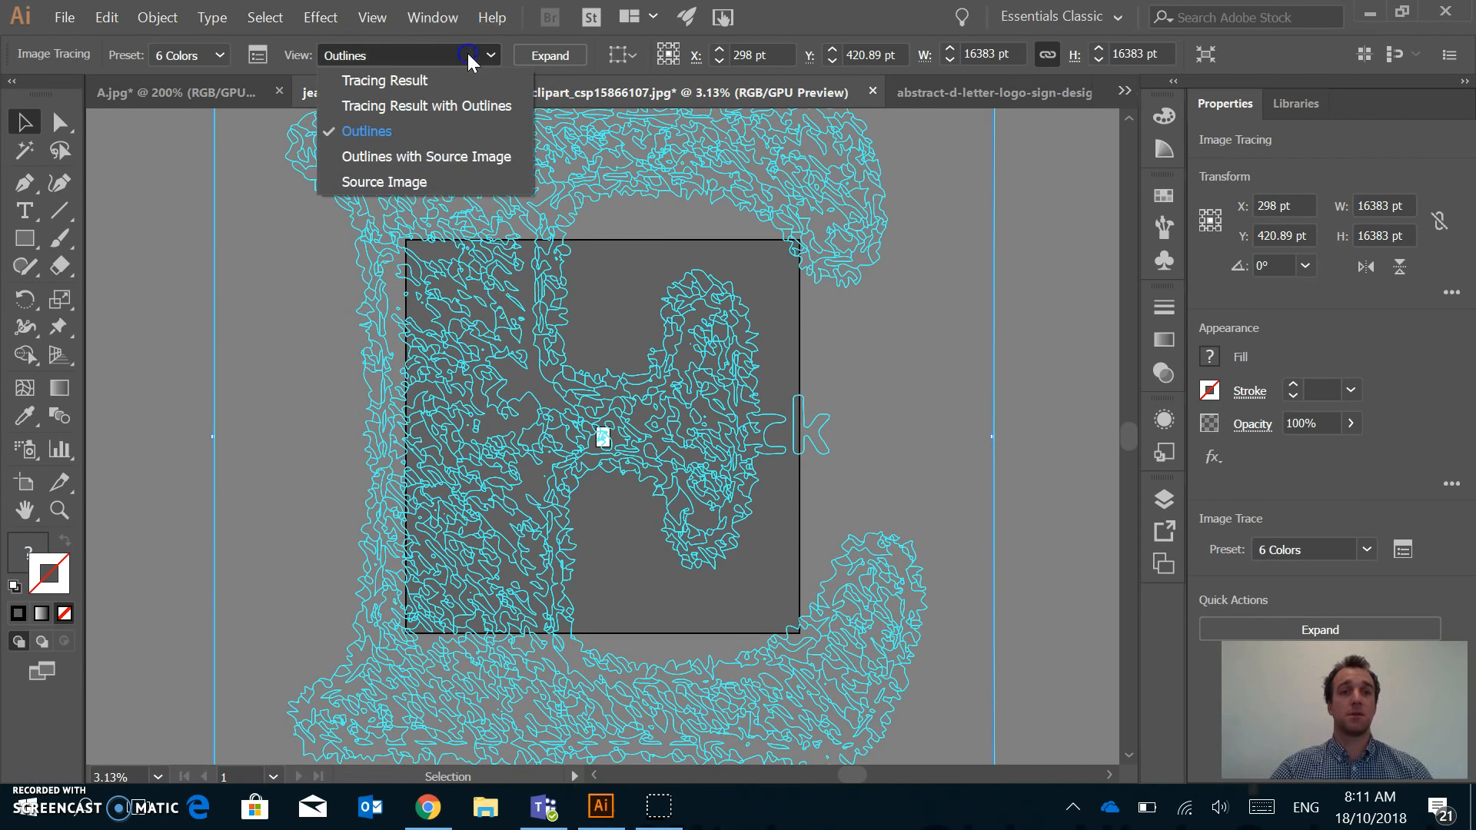
{"action": "left_click", "coordinate": [428, 77]}
Try the Black and White Logo preset on the letter E tracing and replace it with Silhouettes
{"action": "left_click", "coordinate": [220, 55]}
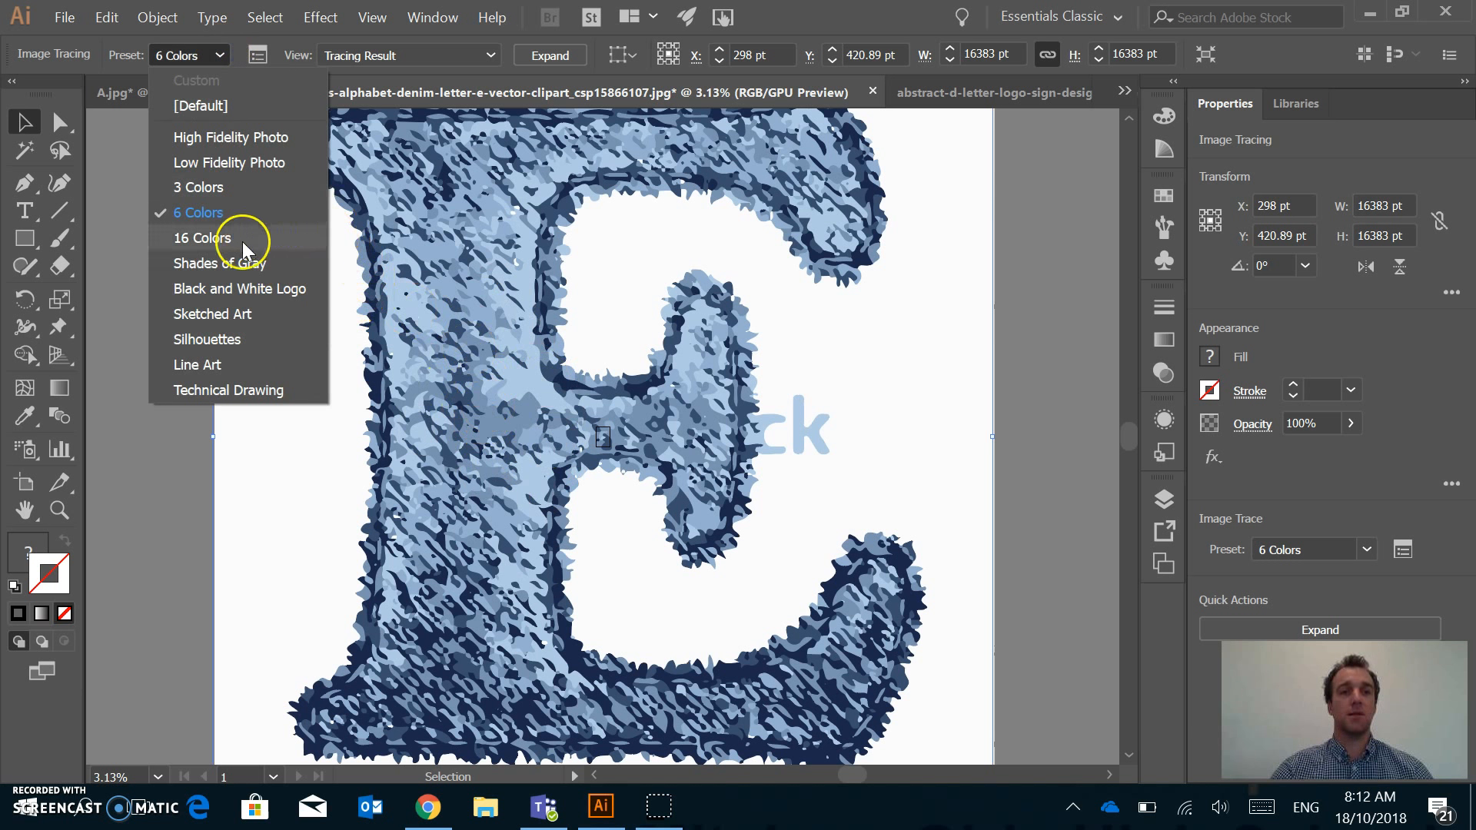
{"action": "left_click", "coordinate": [235, 289]}
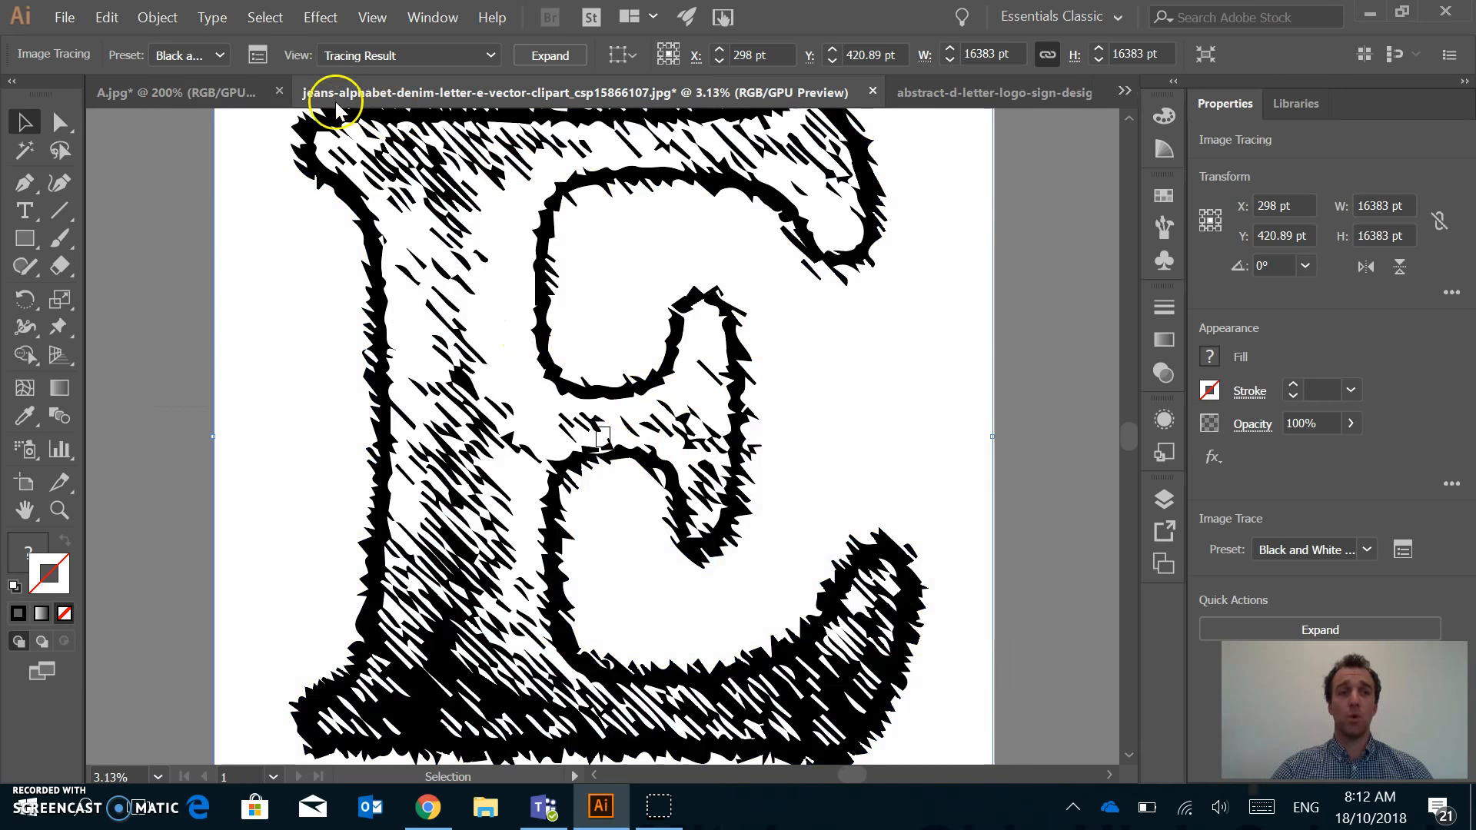
{"action": "left_click", "coordinate": [209, 56]}
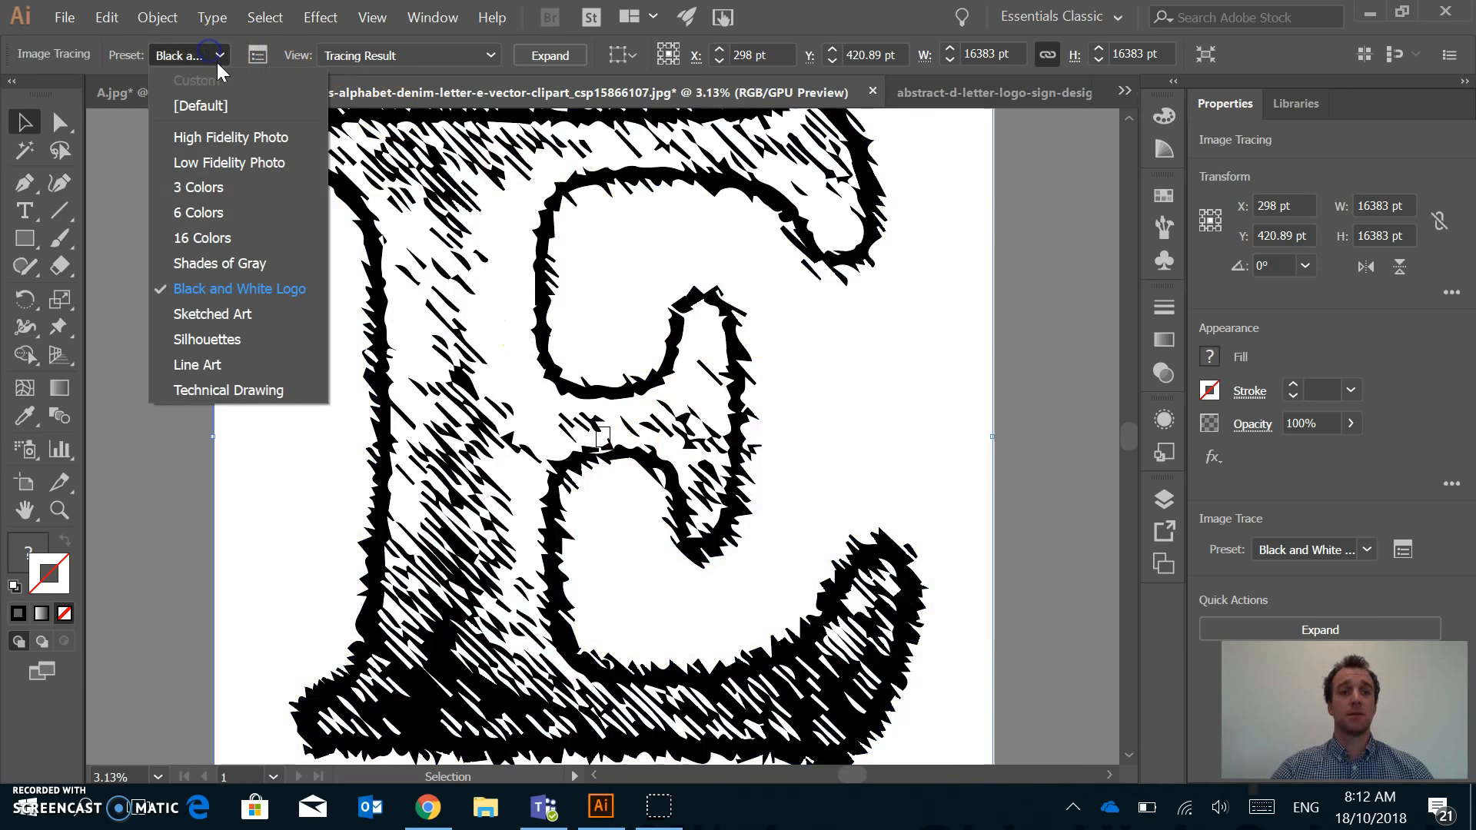
{"action": "left_click", "coordinate": [224, 332]}
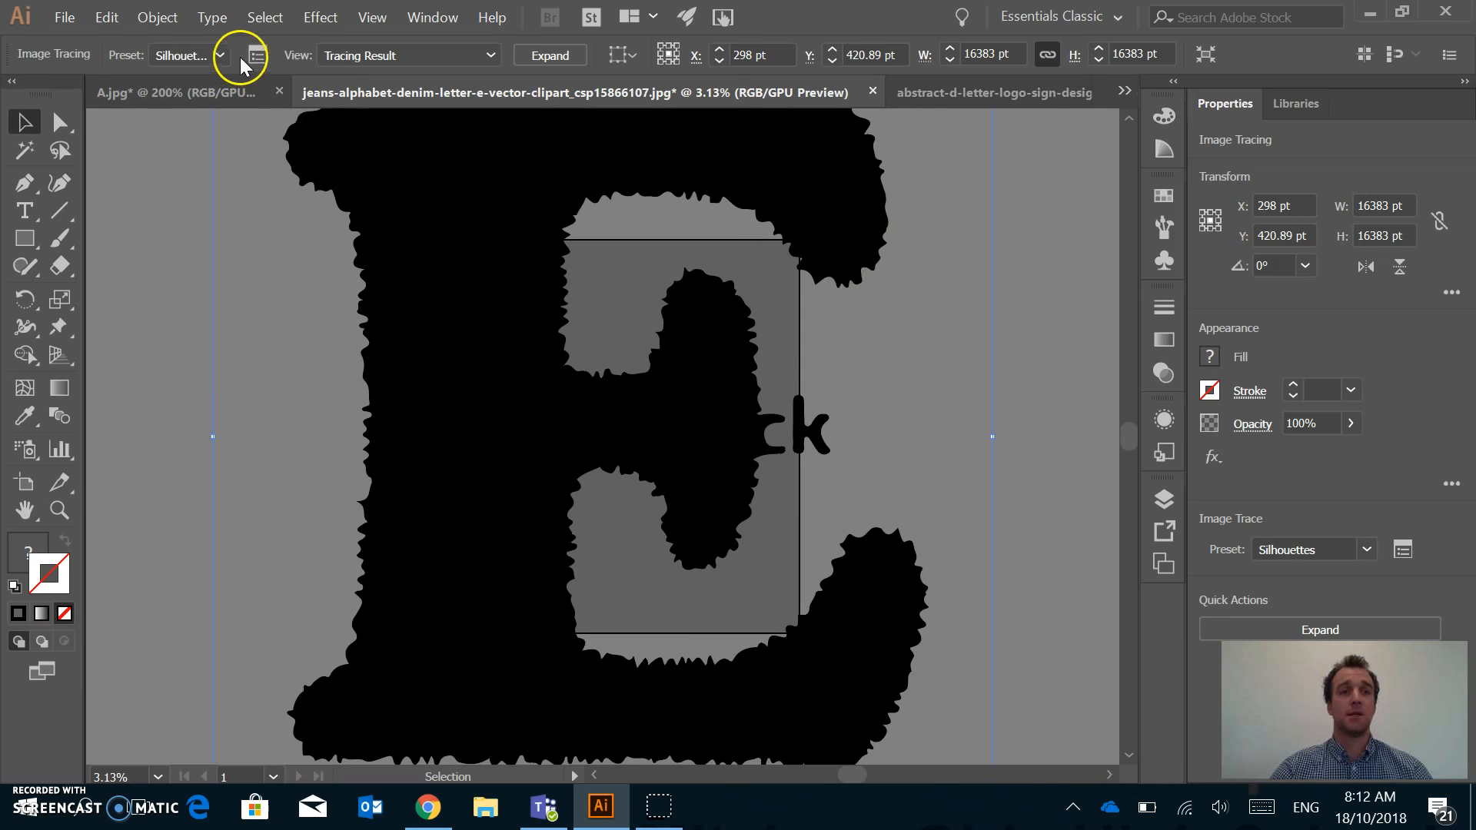
Expand the letter E tracing with the Silhouettes preset kept and ungroup the expanded artwork
{"action": "left_click", "coordinate": [219, 55]}
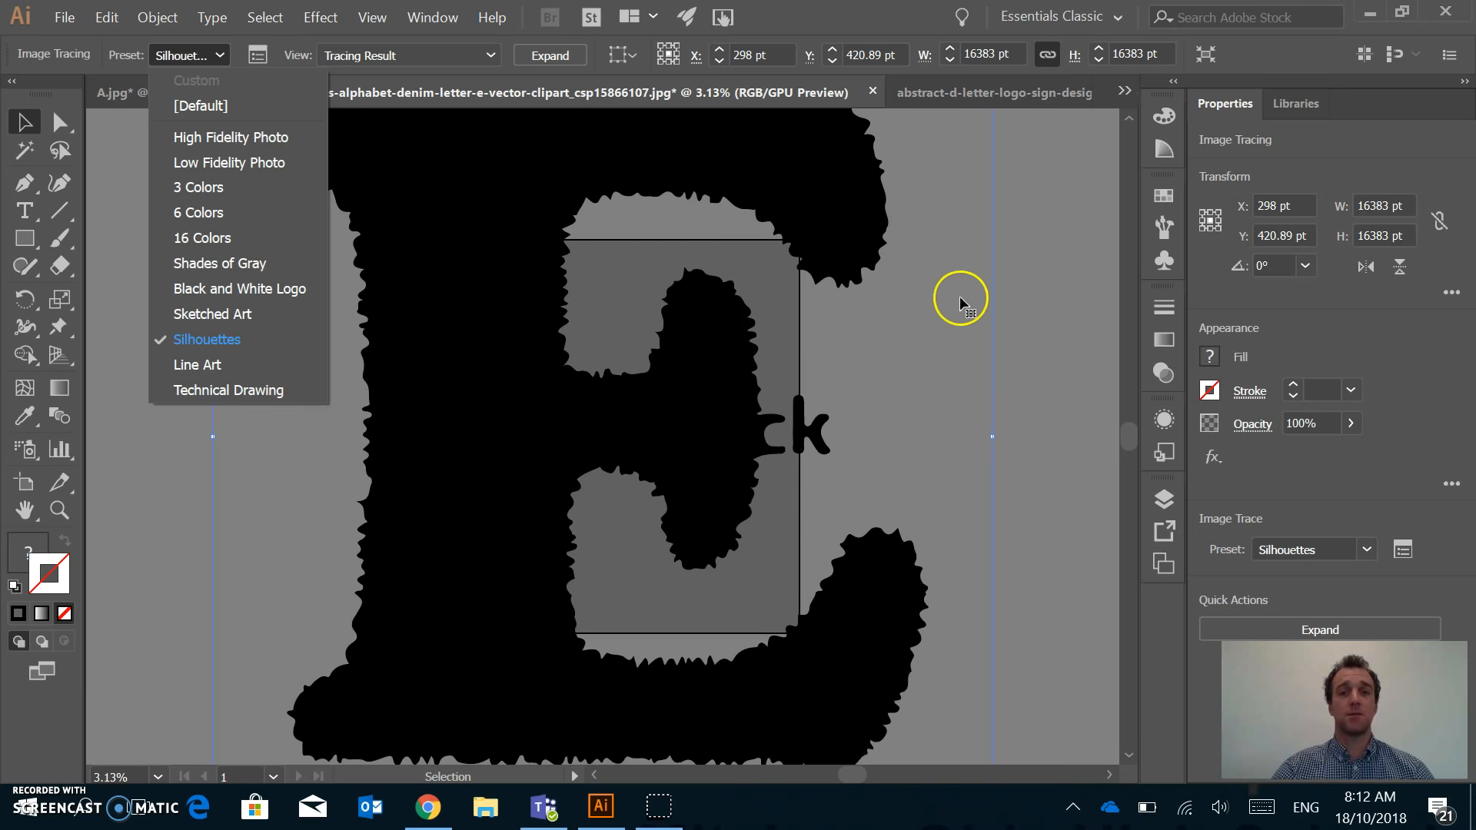
{"action": "left_click", "coordinate": [1058, 292]}
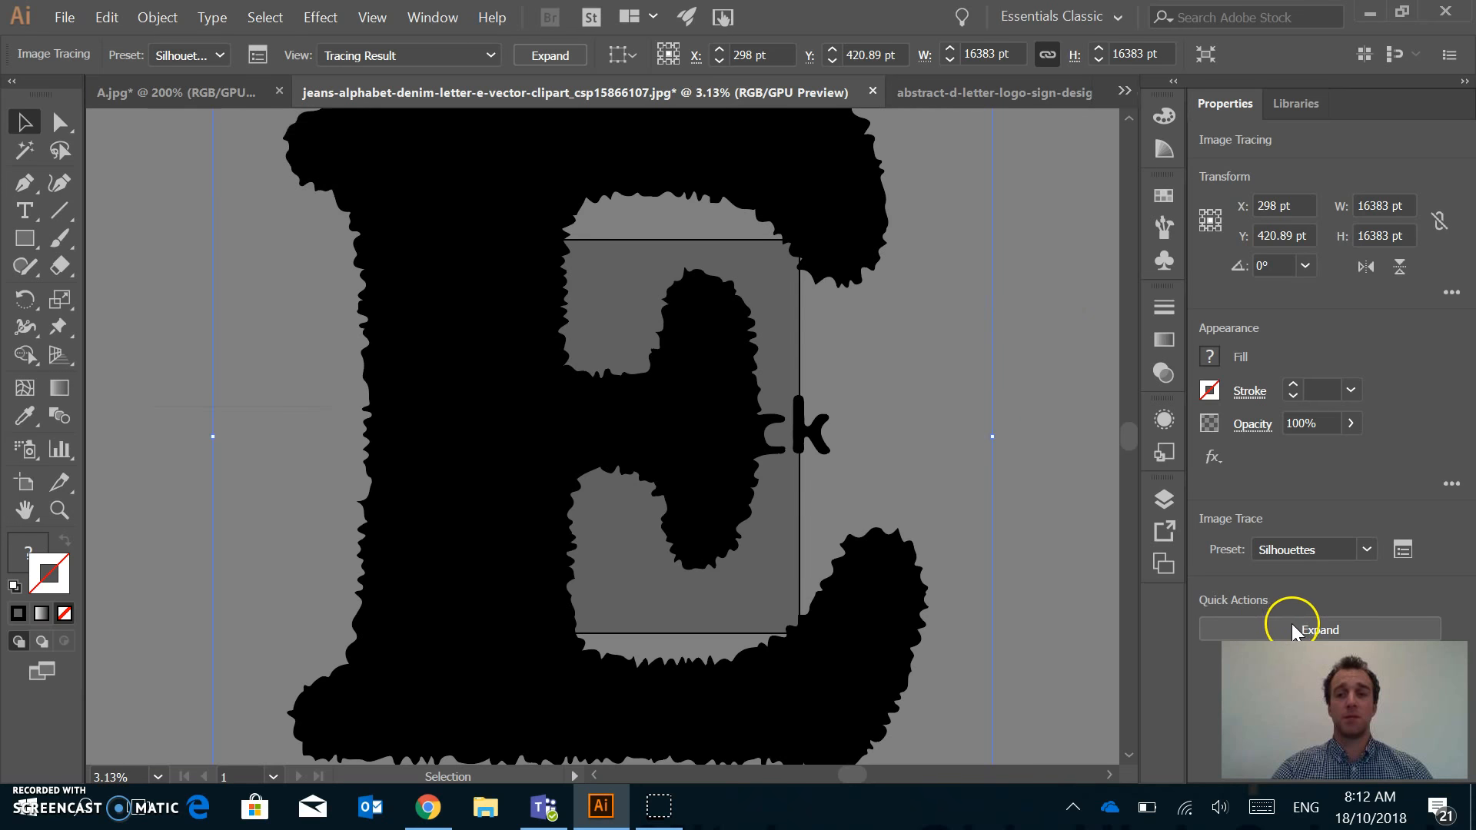
{"action": "left_click", "coordinate": [1322, 630]}
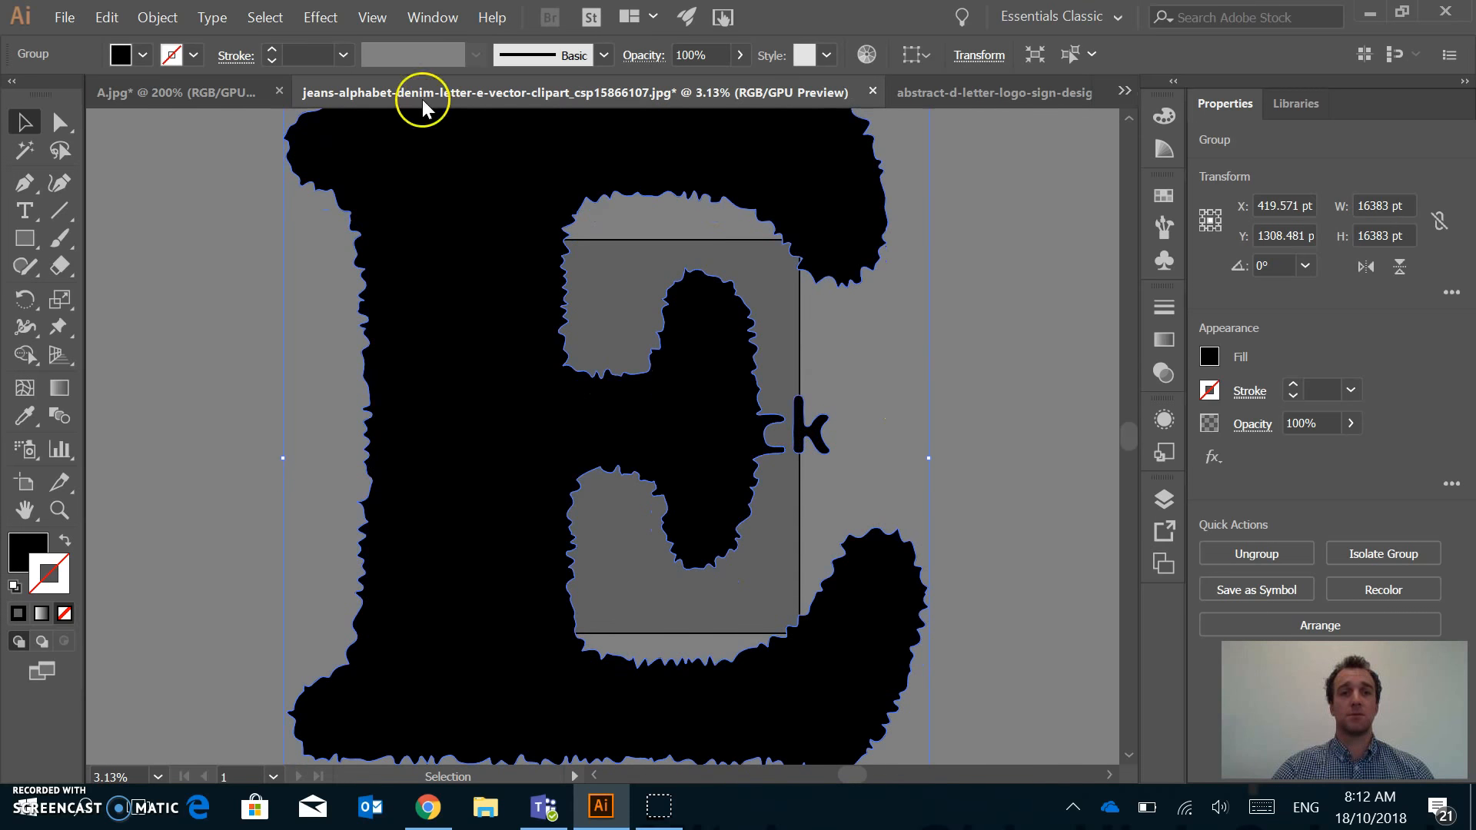
{"action": "left_click", "coordinate": [1257, 555]}
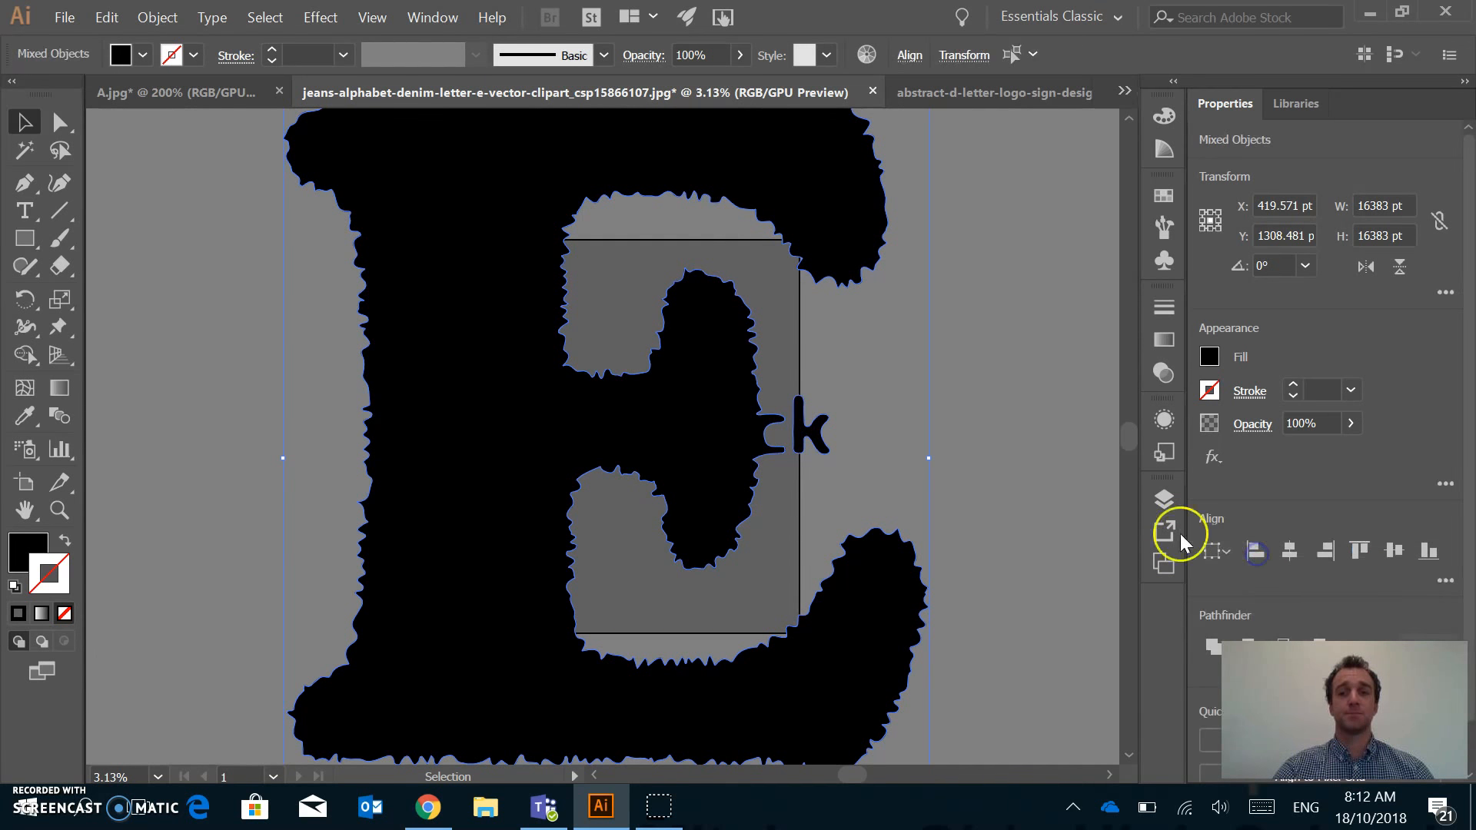
Delete the stray watermark letter "k" beside the middle arm of the letter E
{"action": "left_click", "coordinate": [951, 369]}
{"action": "left_click", "coordinate": [810, 427]}
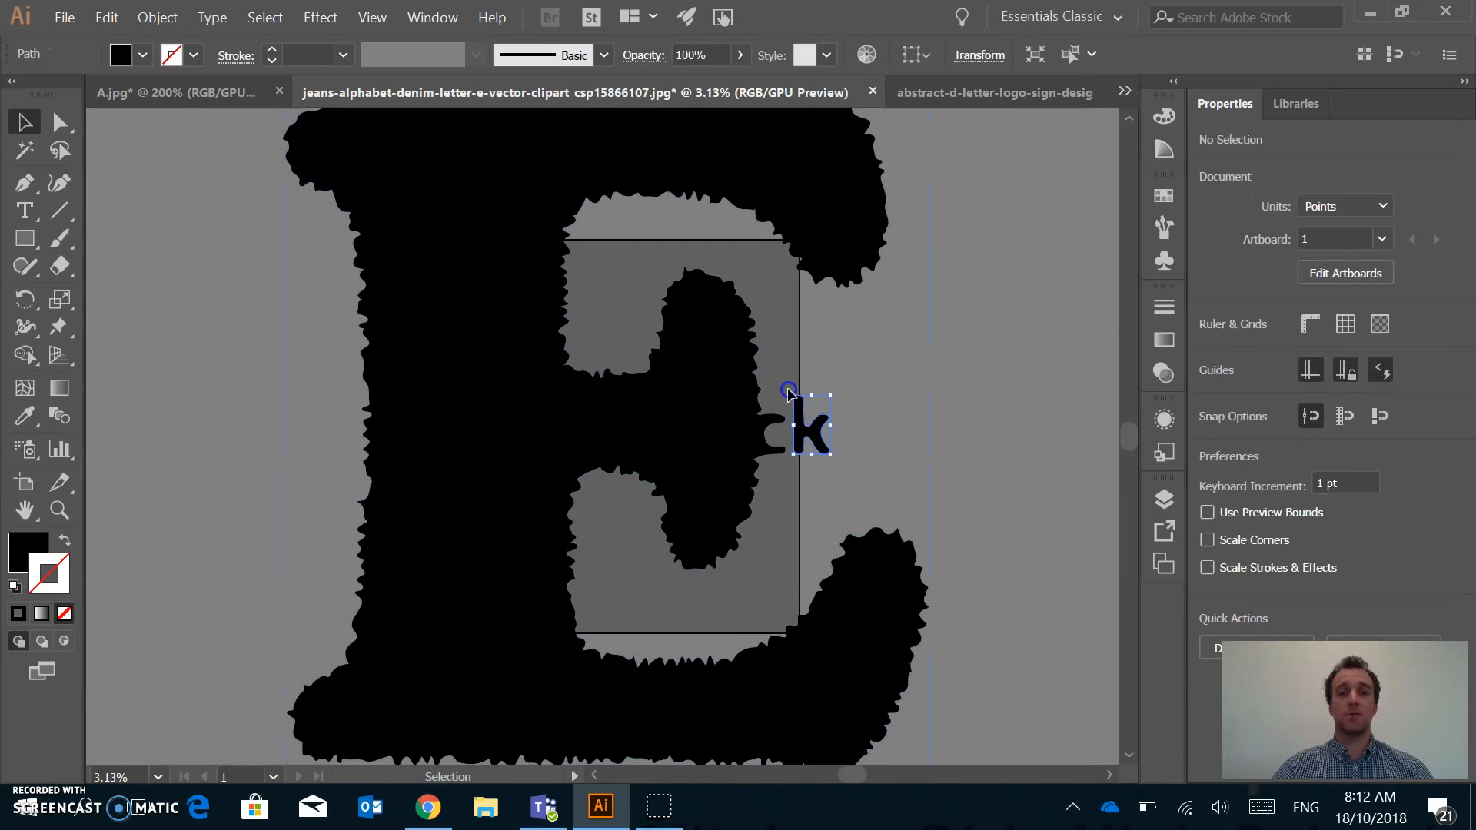
{"action": "key", "text": "Delete"}
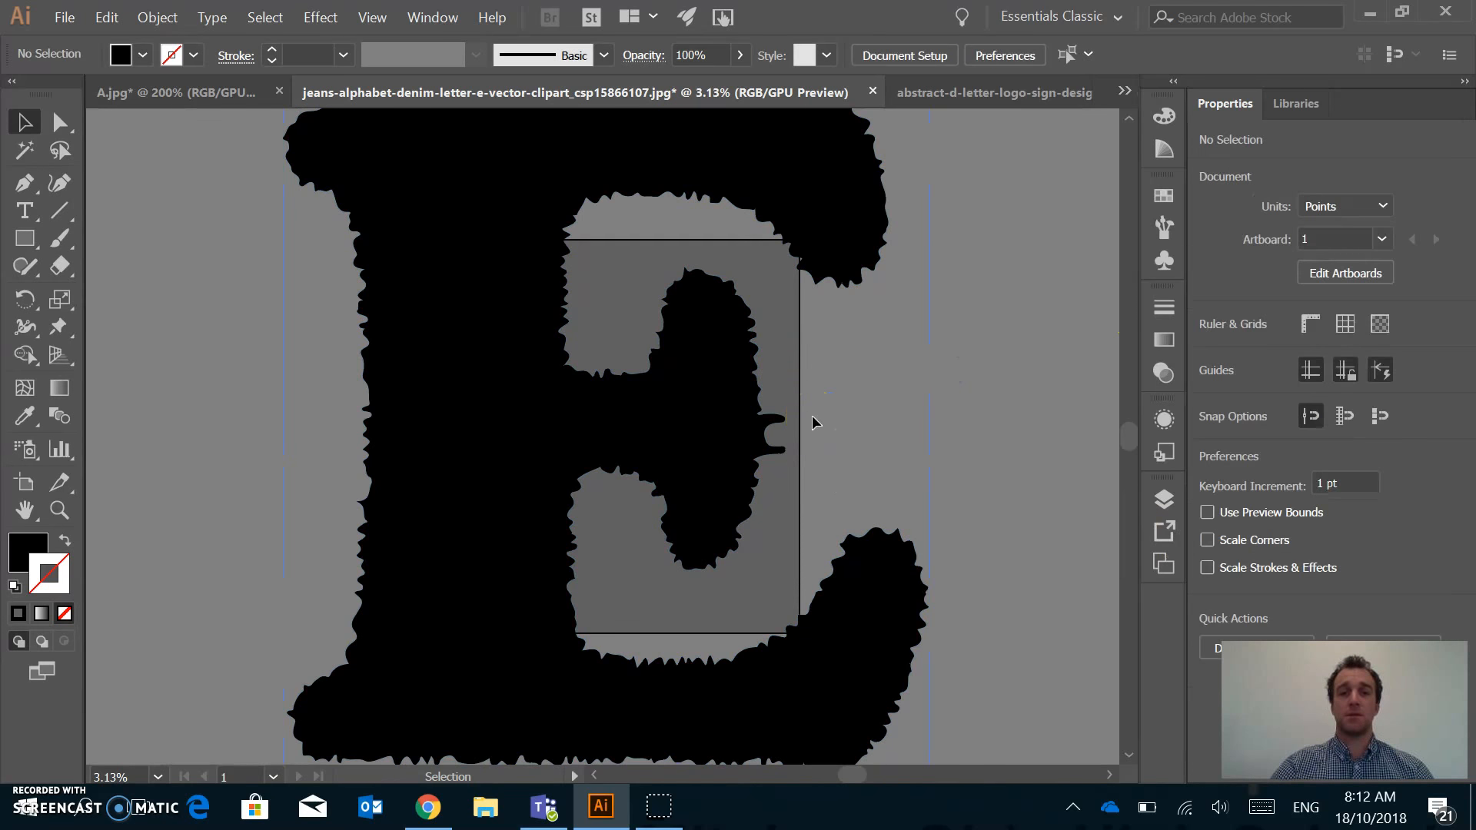
{"action": "left_click", "coordinate": [807, 471]}
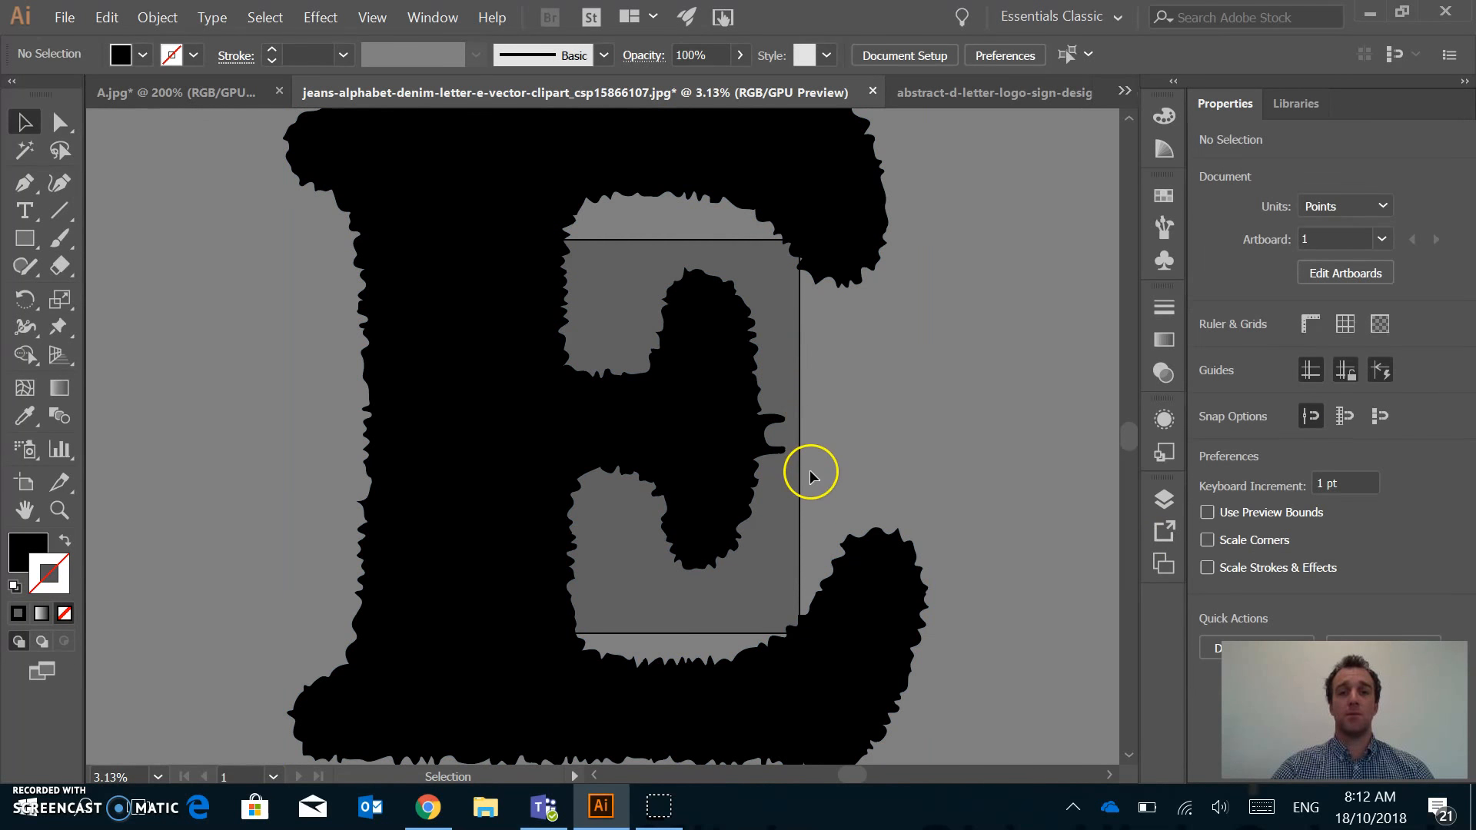
Remove the fill from the letter E path and give it a red FF0000 stroke
{"action": "left_click", "coordinate": [772, 399]}
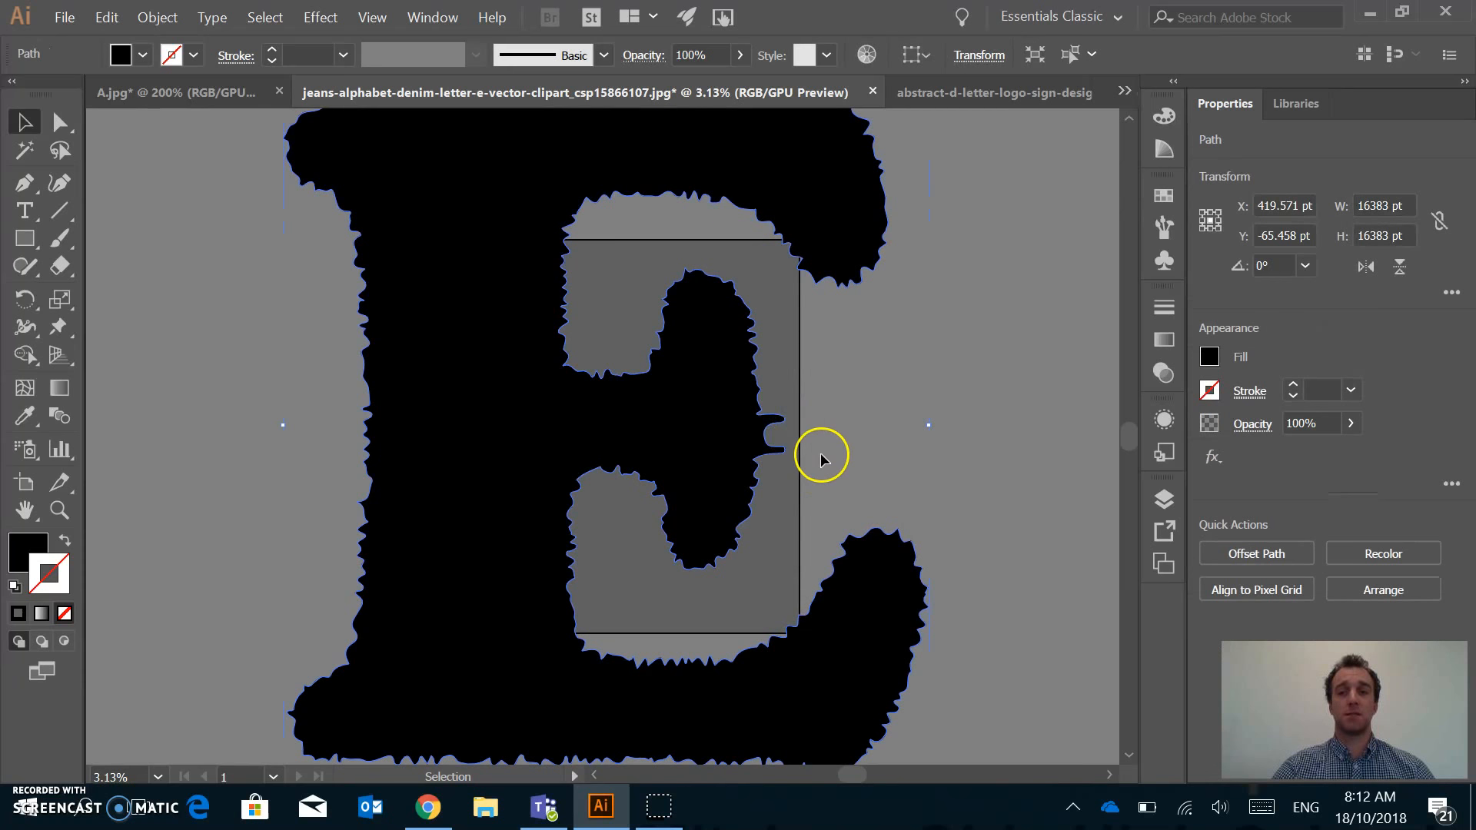
{"action": "left_click", "coordinate": [996, 377]}
{"action": "left_click", "coordinate": [704, 401]}
{"action": "left_click", "coordinate": [31, 546]}
{"action": "left_click", "coordinate": [65, 612]}
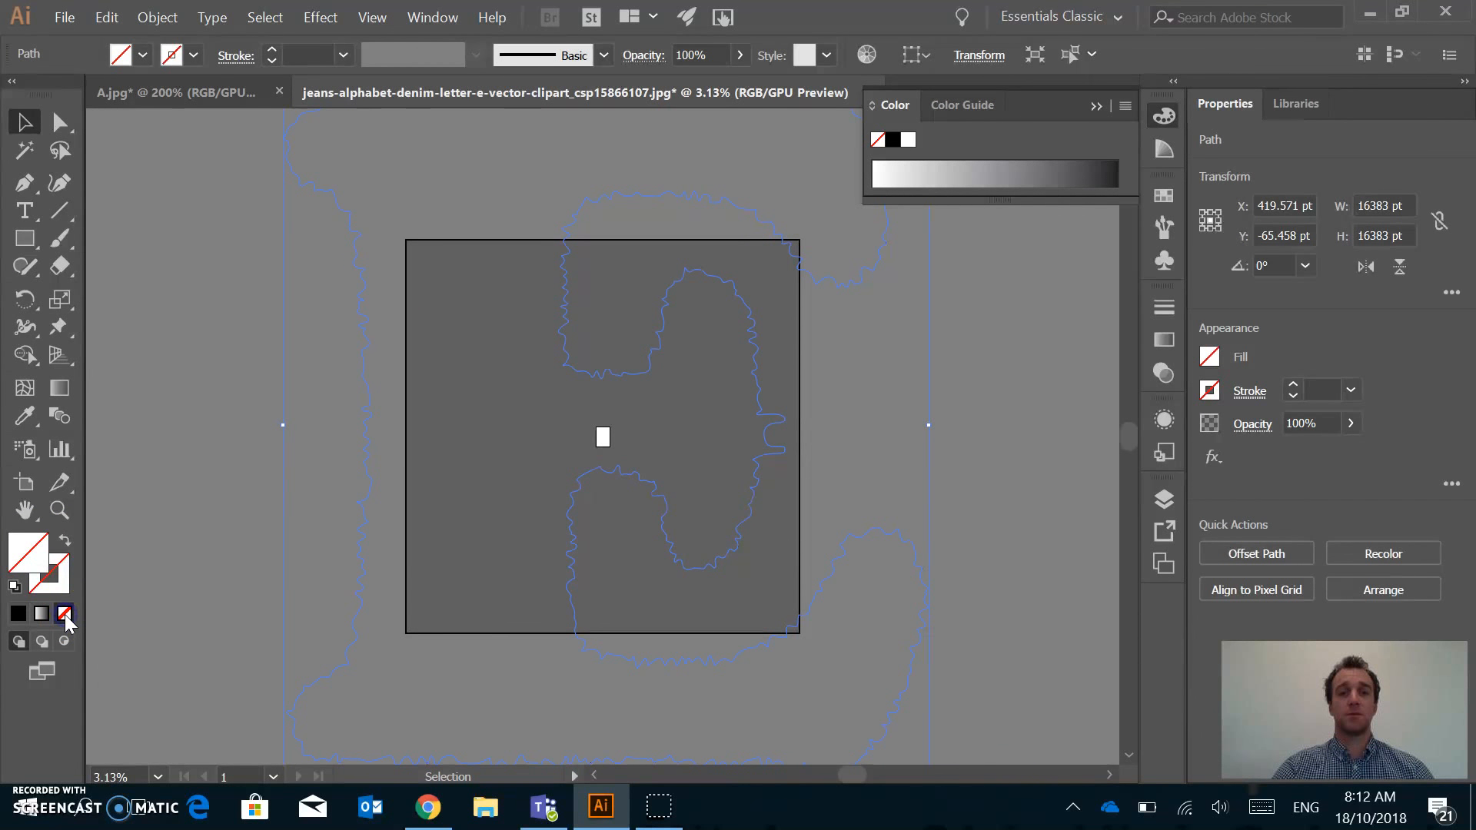
{"action": "double_click", "coordinate": [64, 581]}
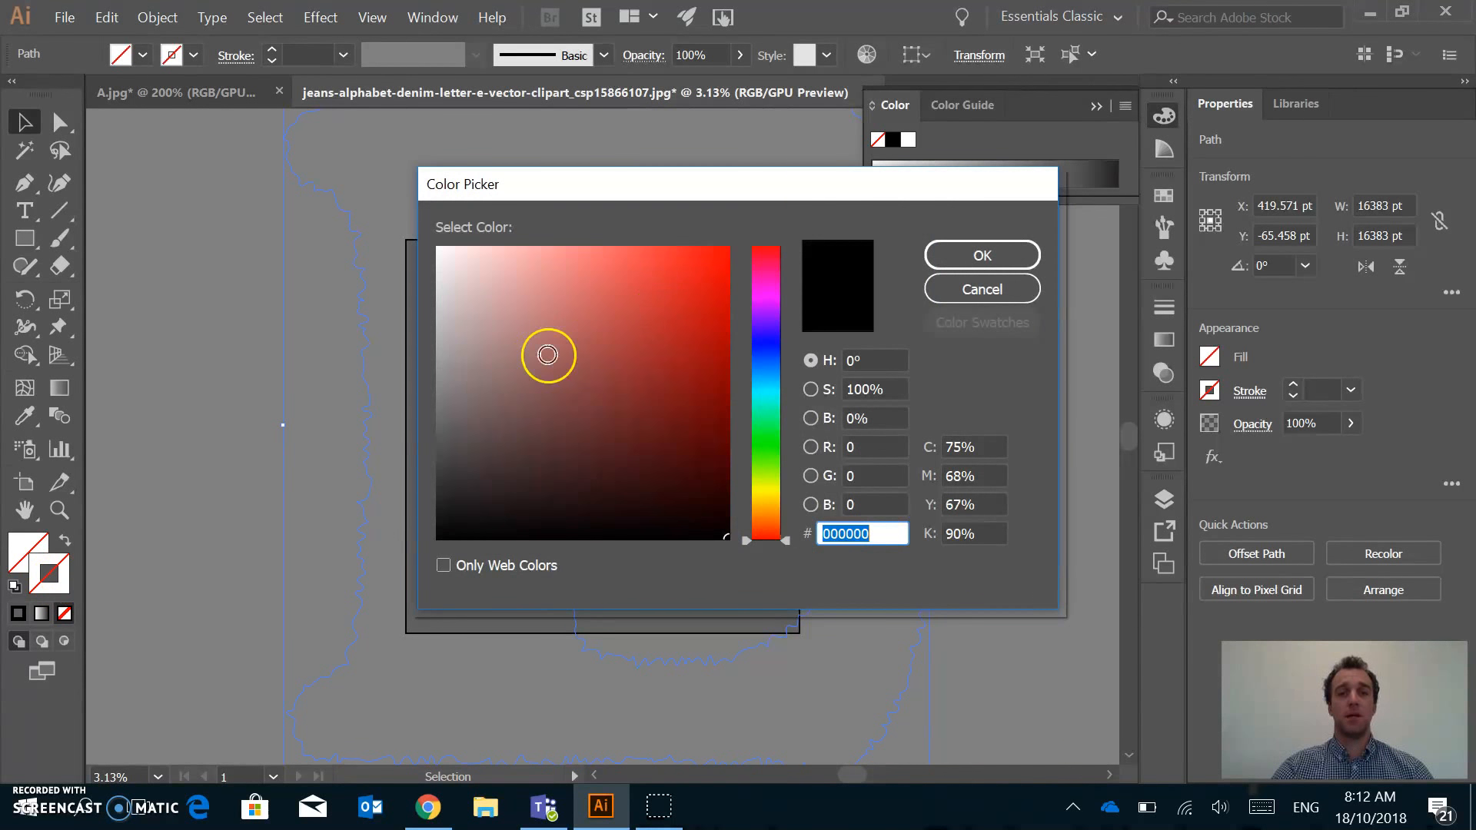
{"action": "left_click_drag", "start_coordinate": [705, 270], "coordinate": [740, 225]}
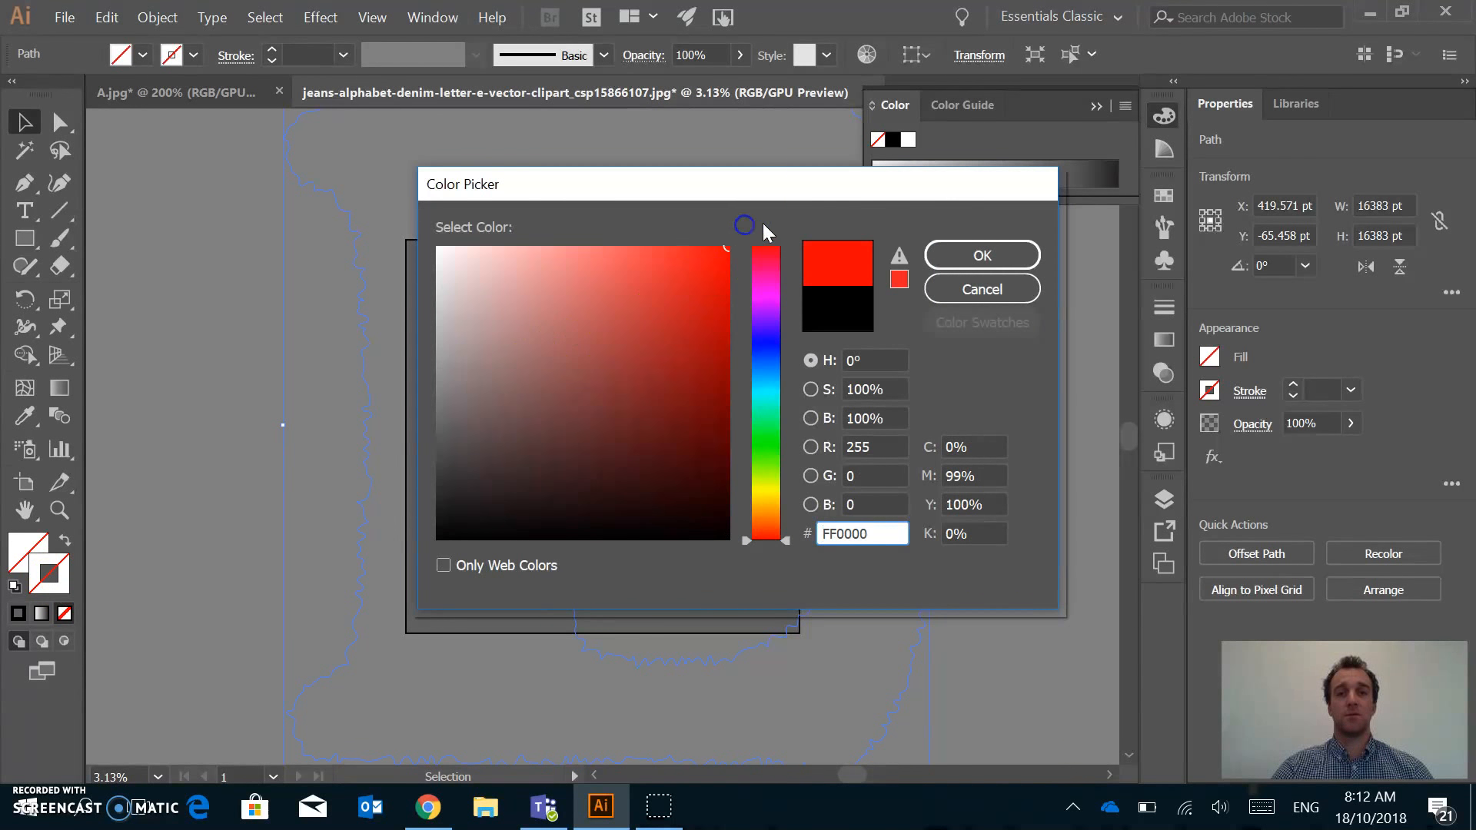
{"action": "left_click", "coordinate": [956, 254]}
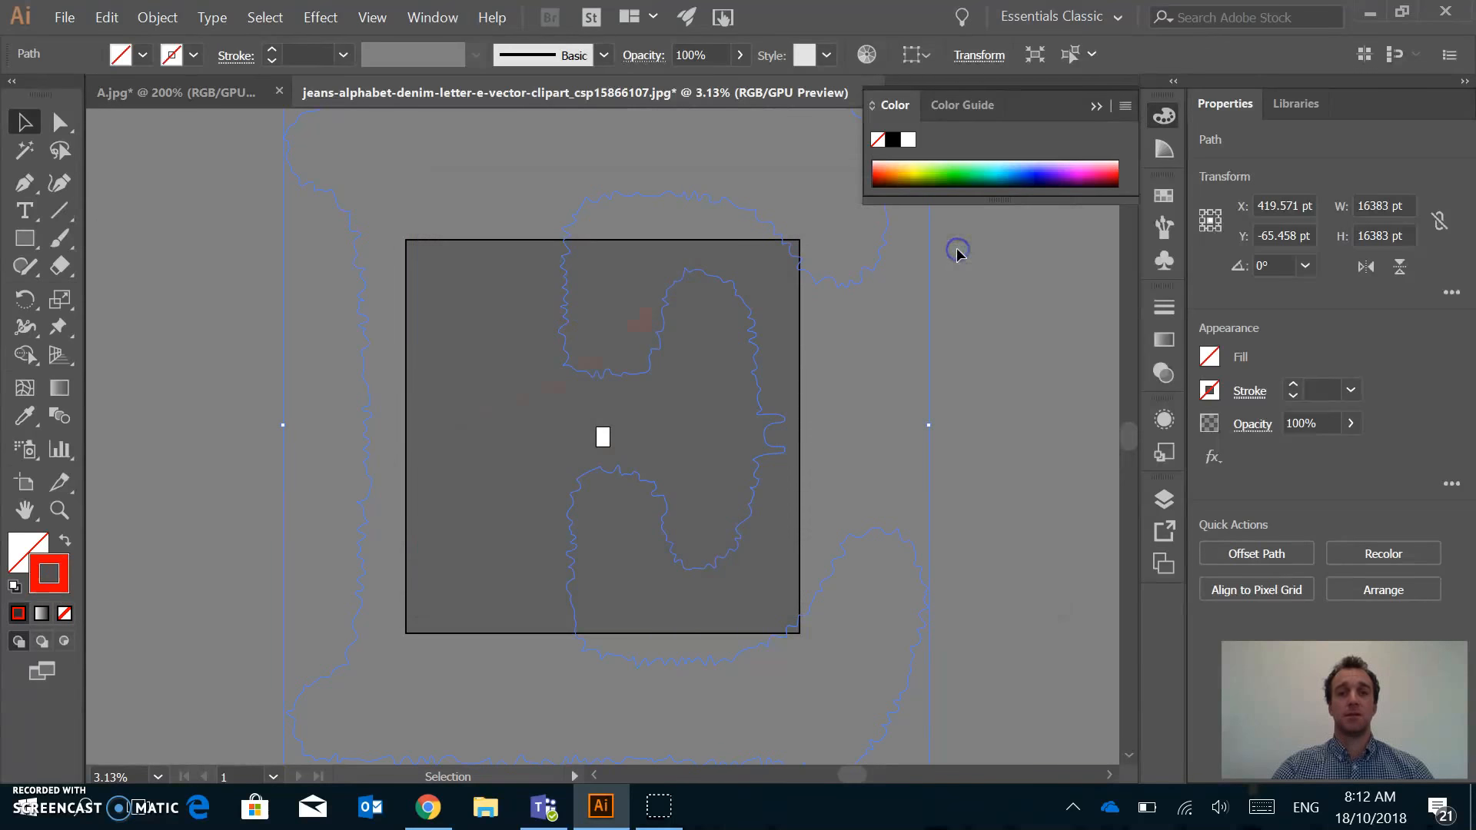
{"action": "left_click", "coordinate": [979, 365]}
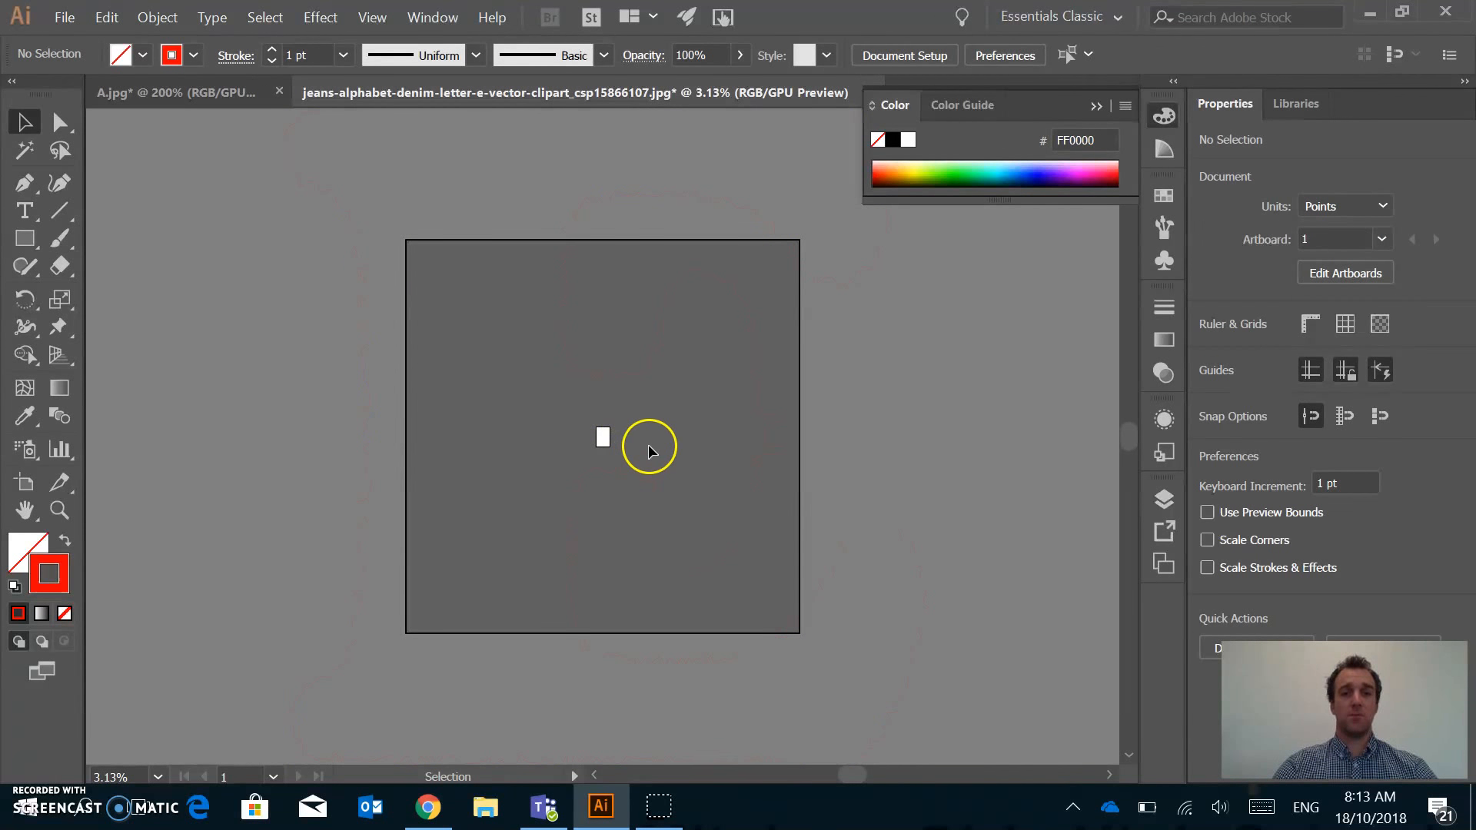
Delete the leftover black watermark fragments around the lower part of the letter E
{"action": "key", "text": "ctrl+a"}
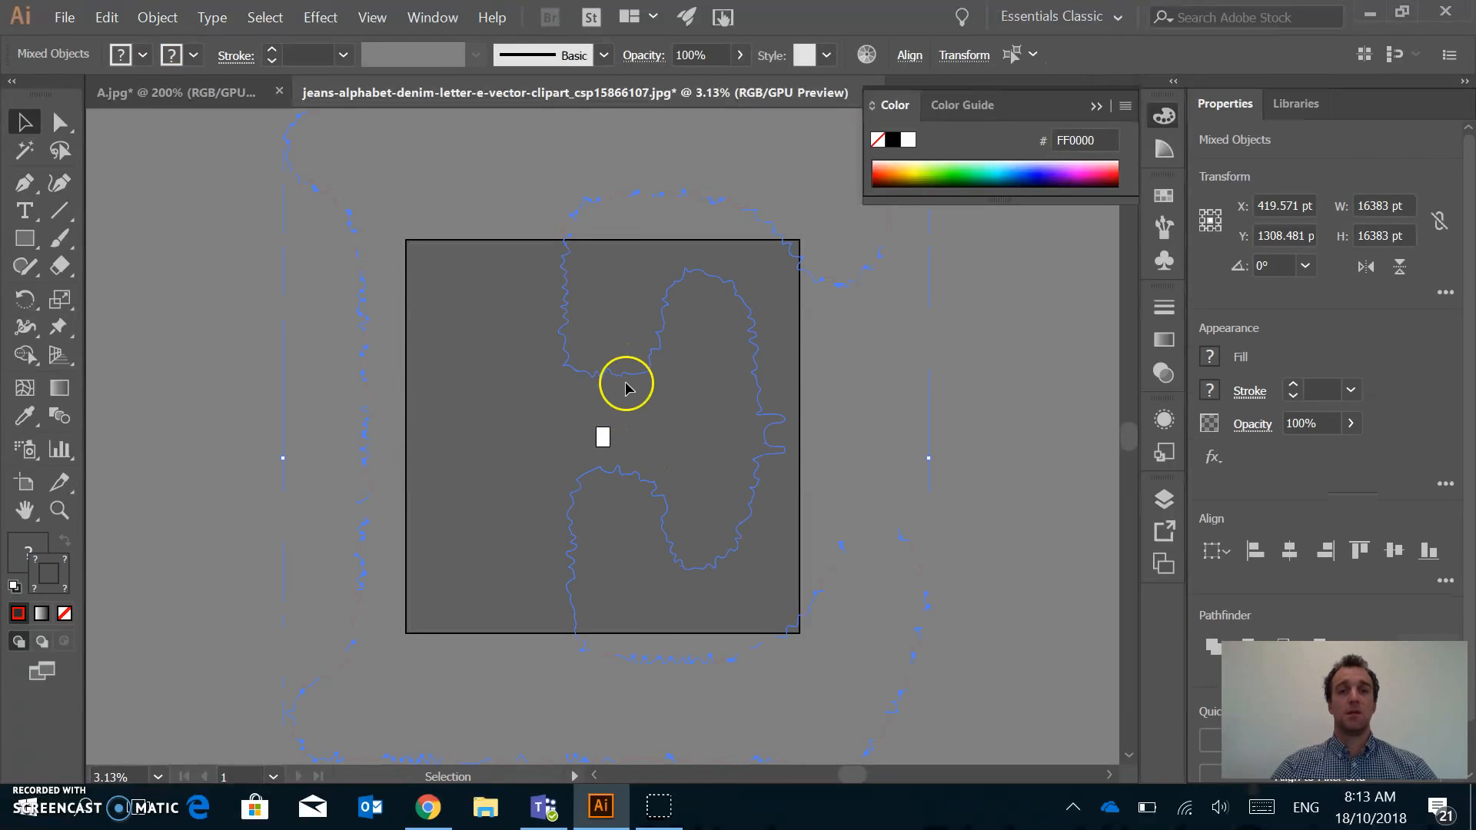
{"action": "scroll", "coordinate": [591, 440], "scroll_direction": "down", "scroll_amount": 5}
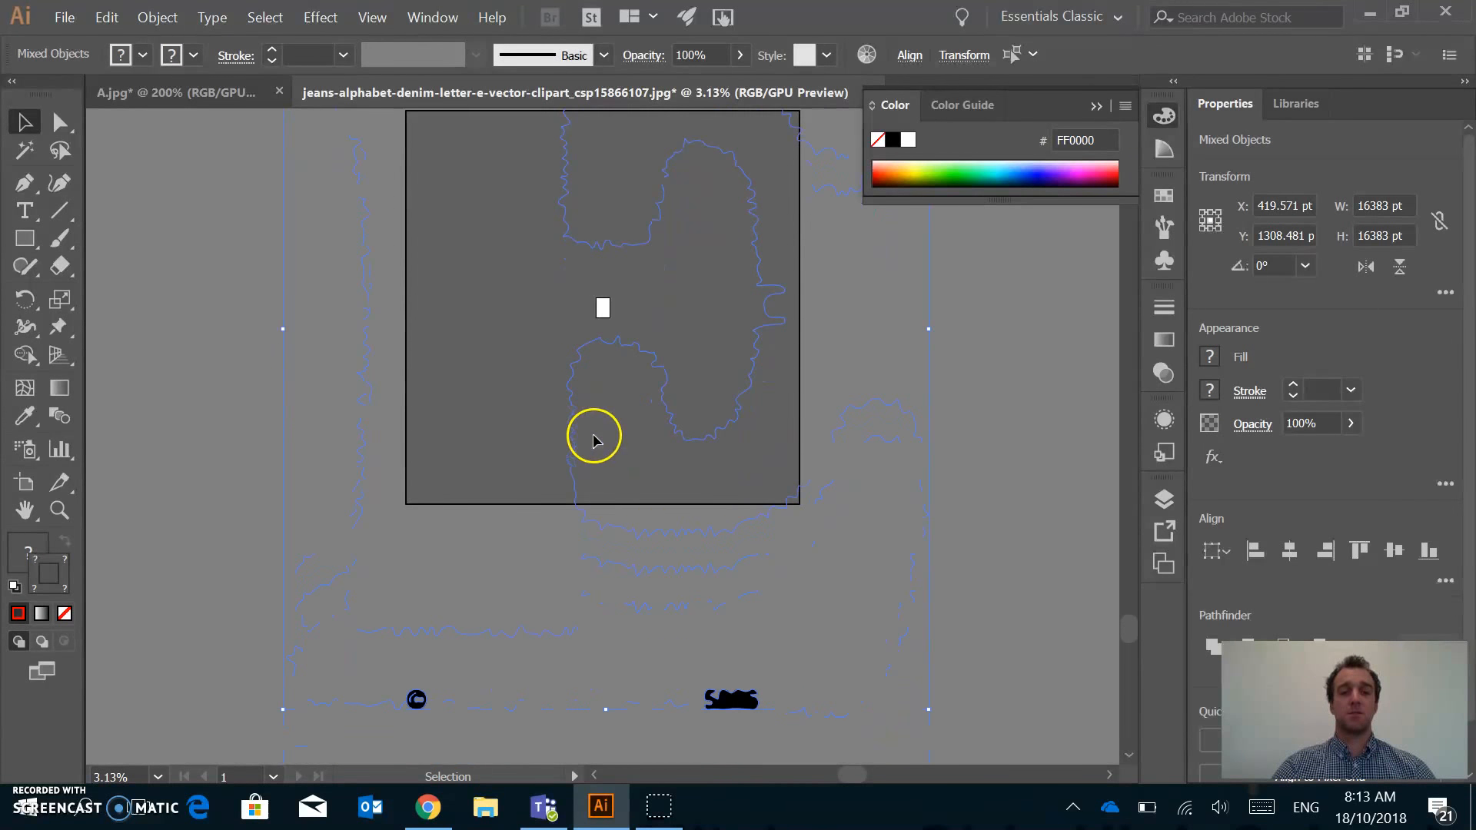
{"action": "left_click", "coordinate": [959, 557]}
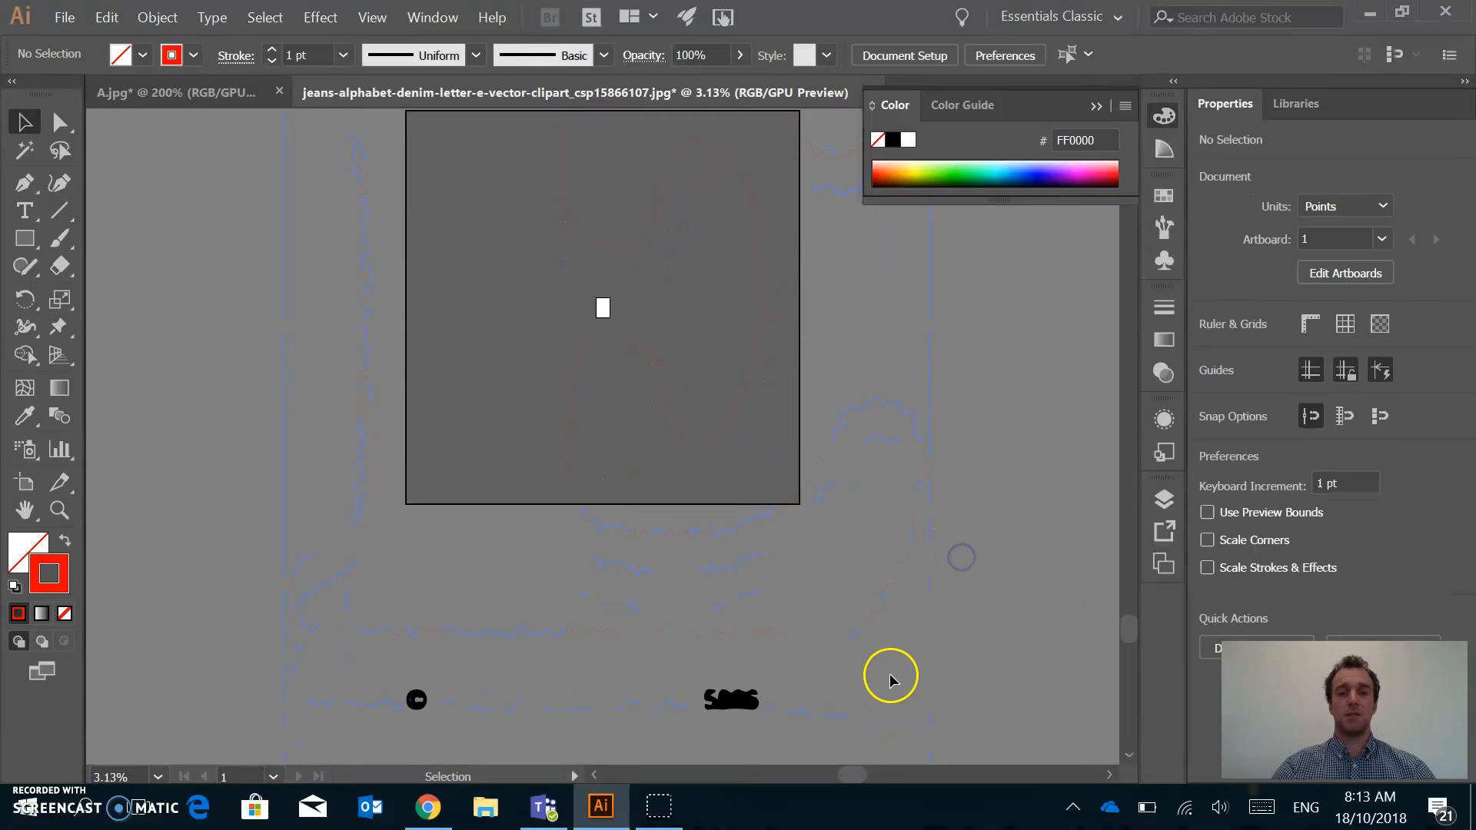
{"action": "left_click_drag", "start_coordinate": [344, 690], "coordinate": [343, 689]}
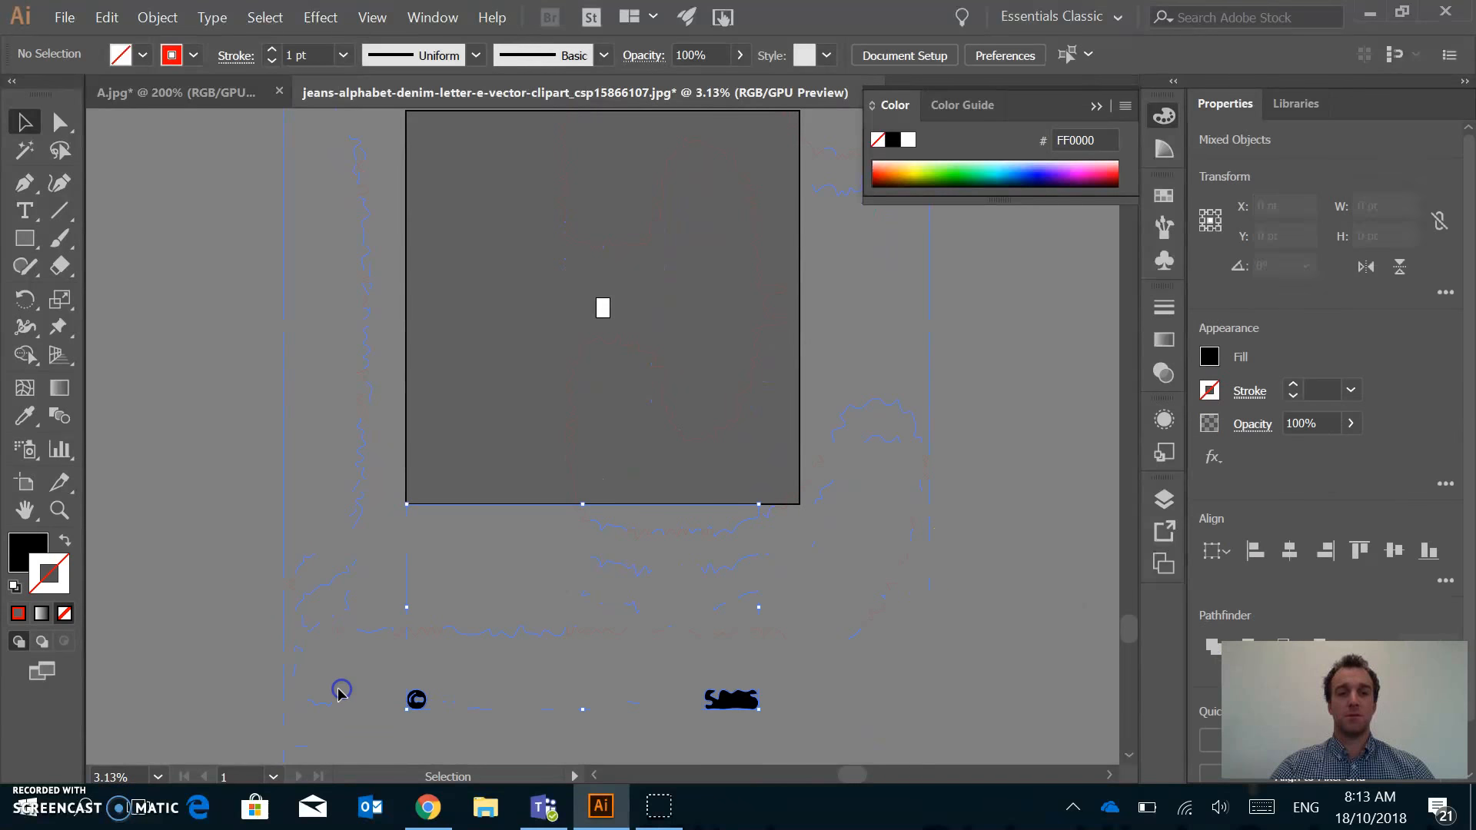
{"action": "key", "text": "Delete"}
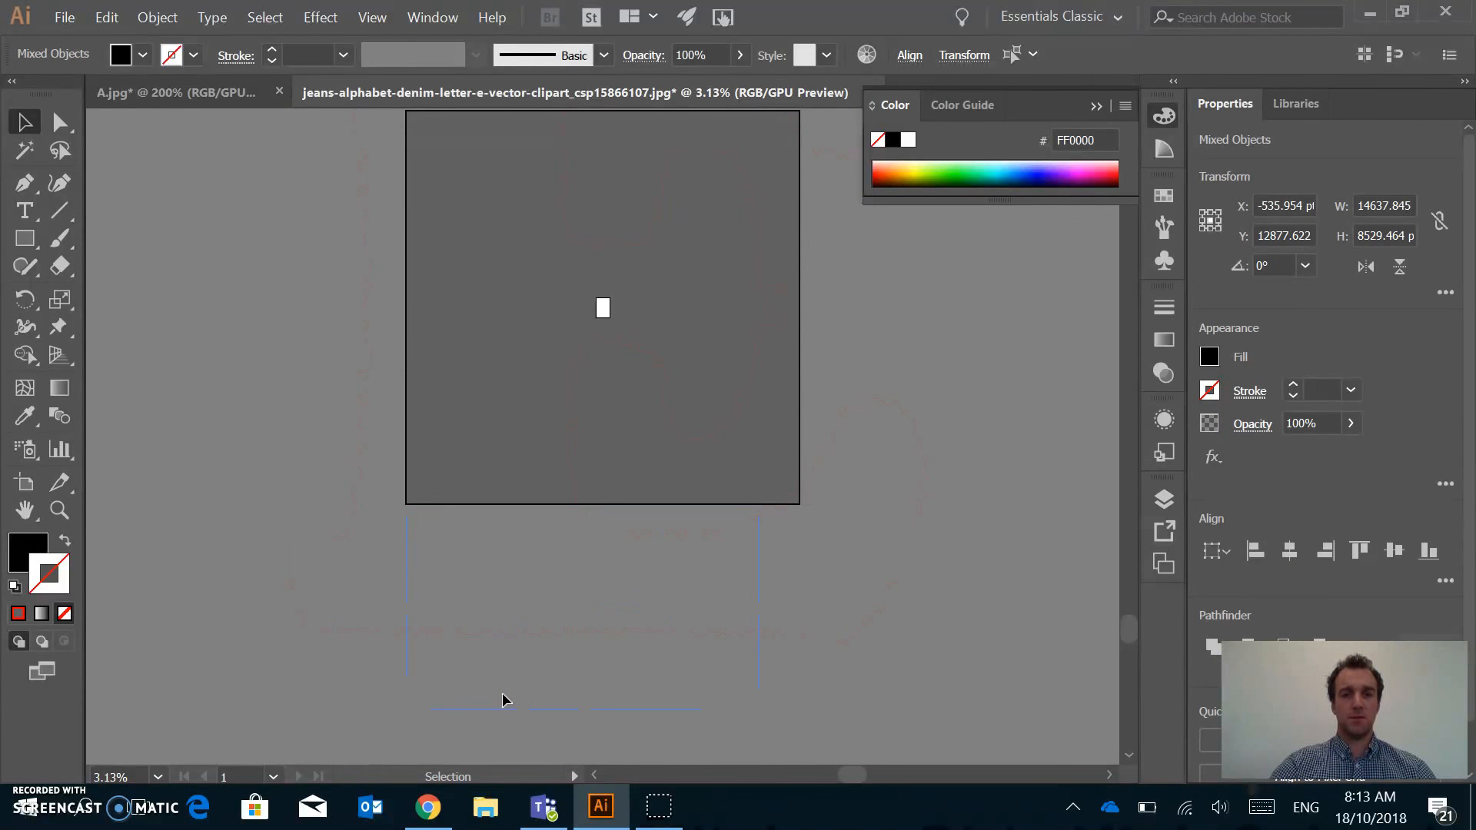
{"action": "scroll", "coordinate": [827, 593], "scroll_direction": "up", "scroll_amount": 3}
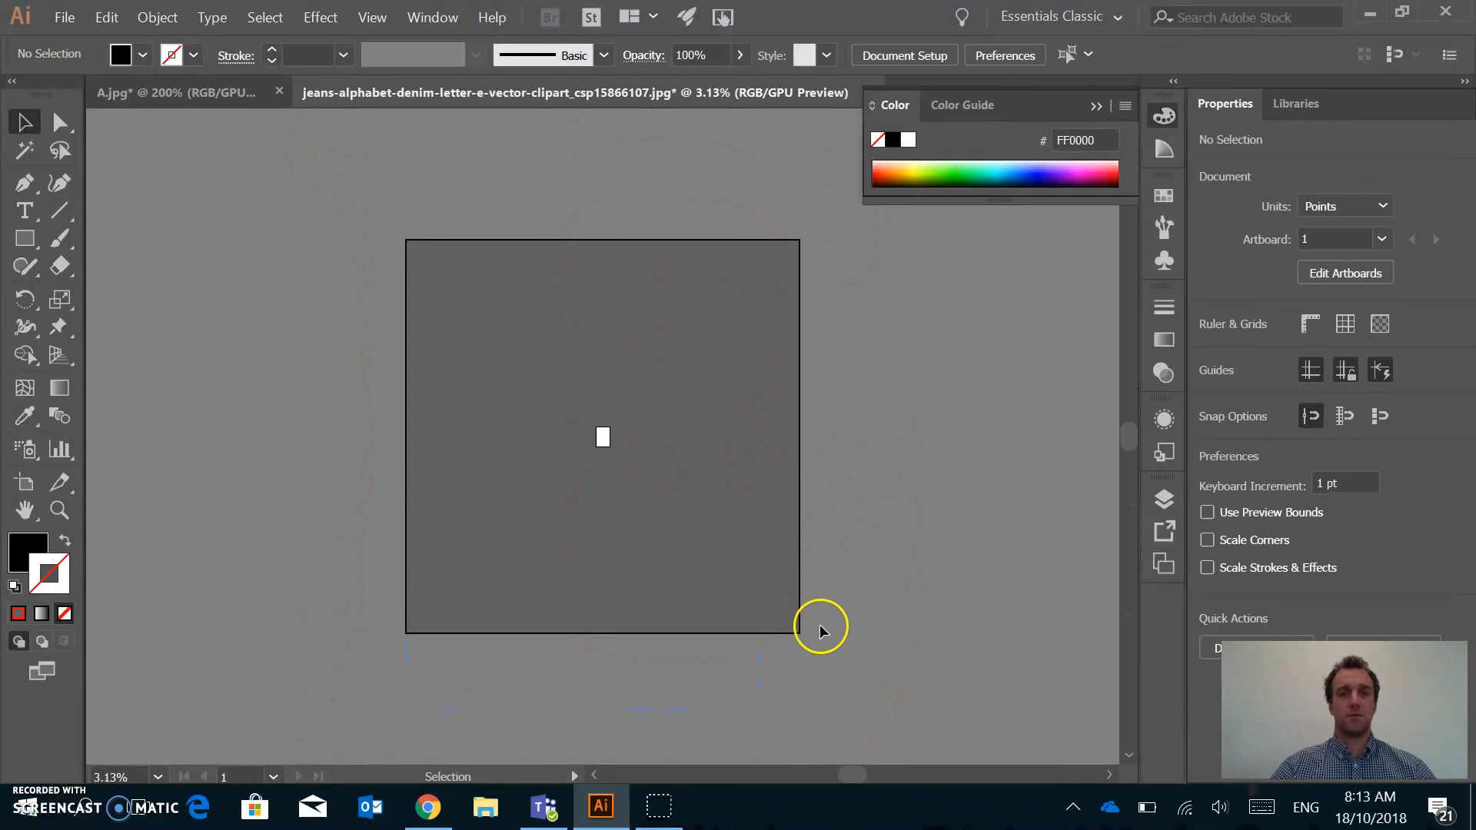
Scale the letter E outline down to about 10,020 by 10,800 pt and move it to the middle of the canvas
{"action": "left_click", "coordinate": [830, 636]}
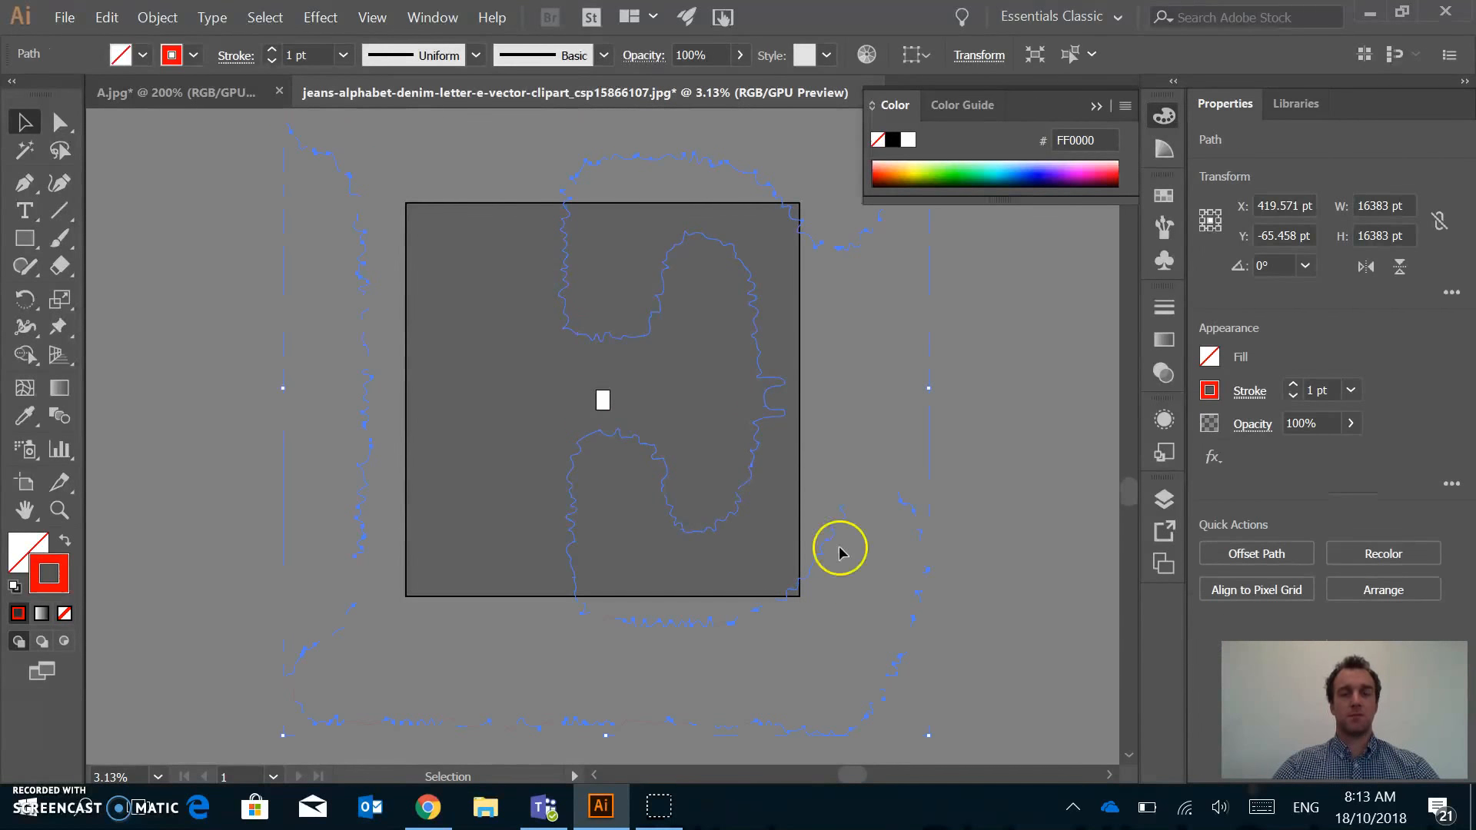
{"action": "left_click_drag", "start_coordinate": [283, 735], "coordinate": [691, 316]}
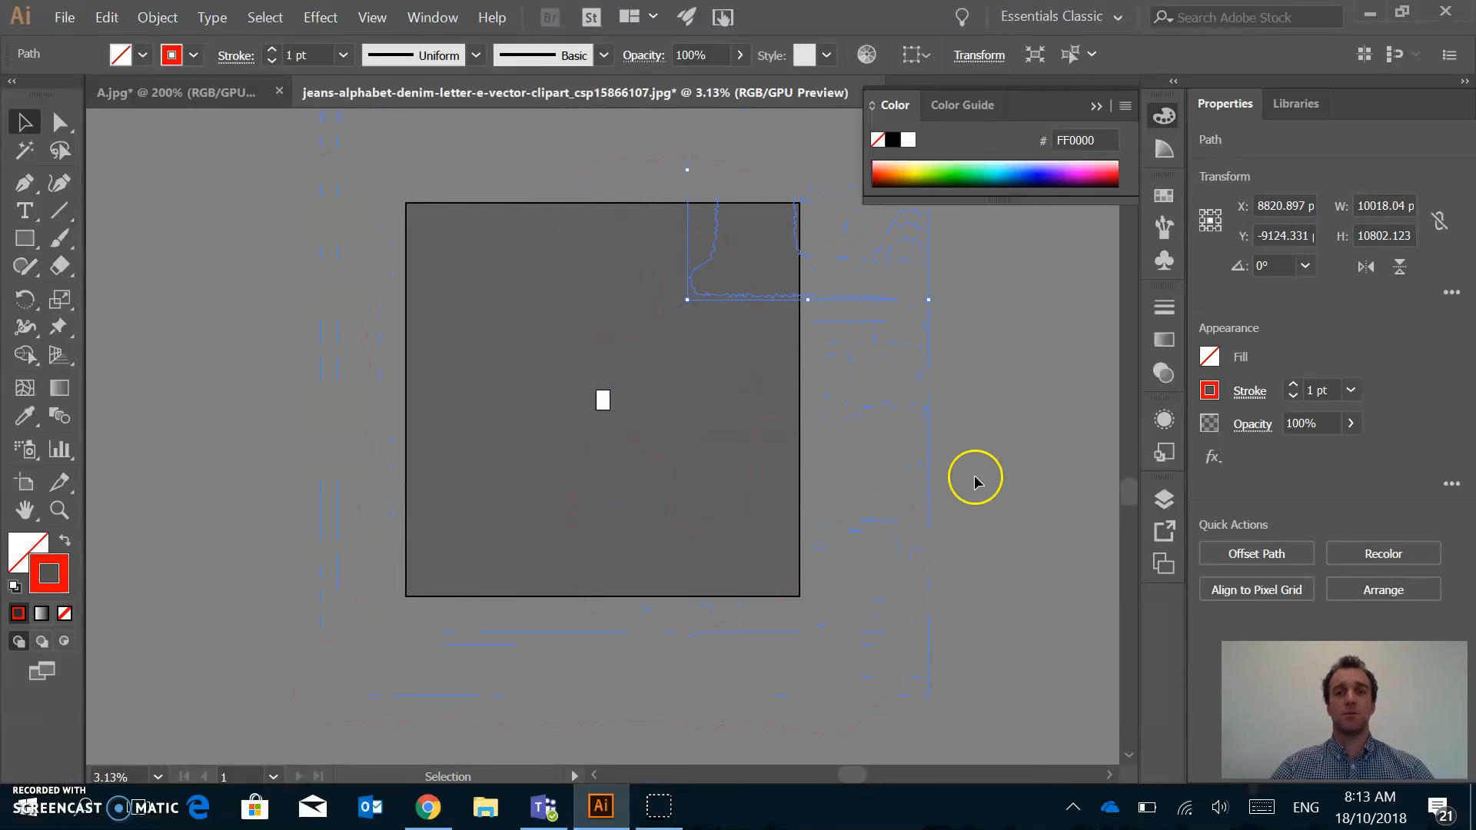
{"action": "left_click_drag", "start_coordinate": [727, 202], "coordinate": [518, 410]}
Constrain the letter E's width and height proportions and set its width to 100 mm
{"action": "left_click", "coordinate": [979, 56]}
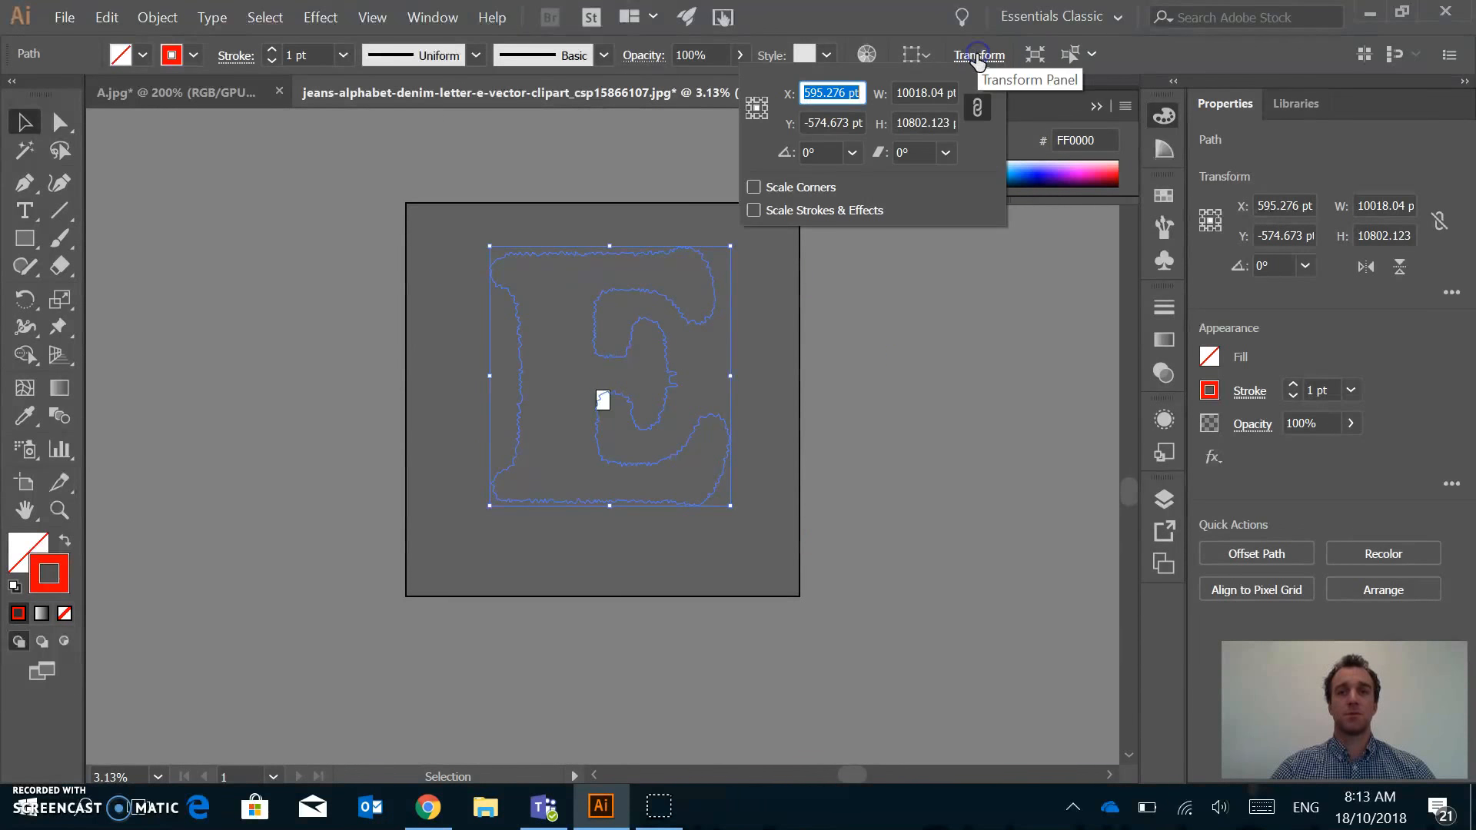
{"action": "left_click", "coordinate": [907, 93]}
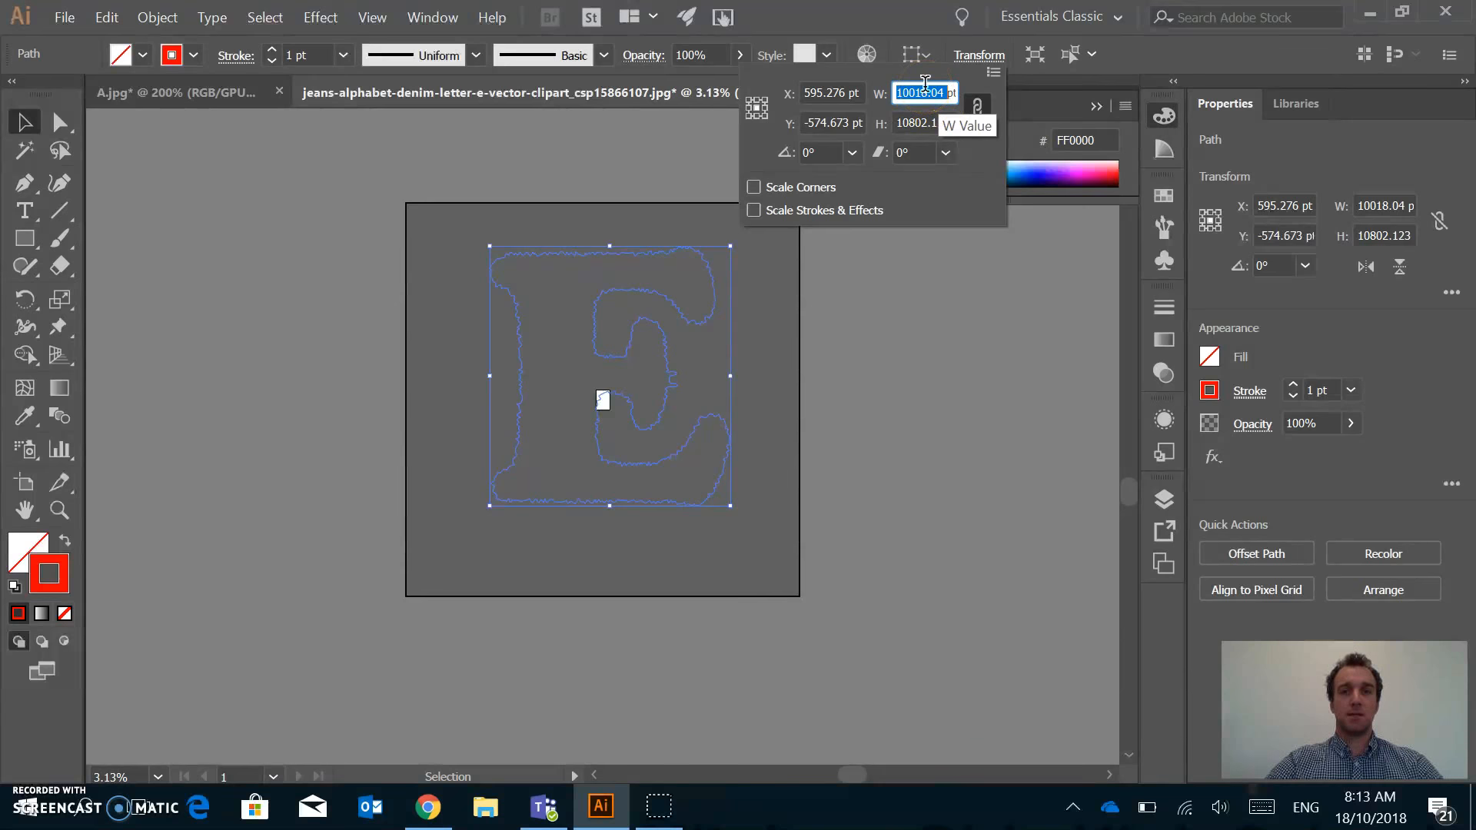
{"action": "left_click", "coordinate": [952, 336]}
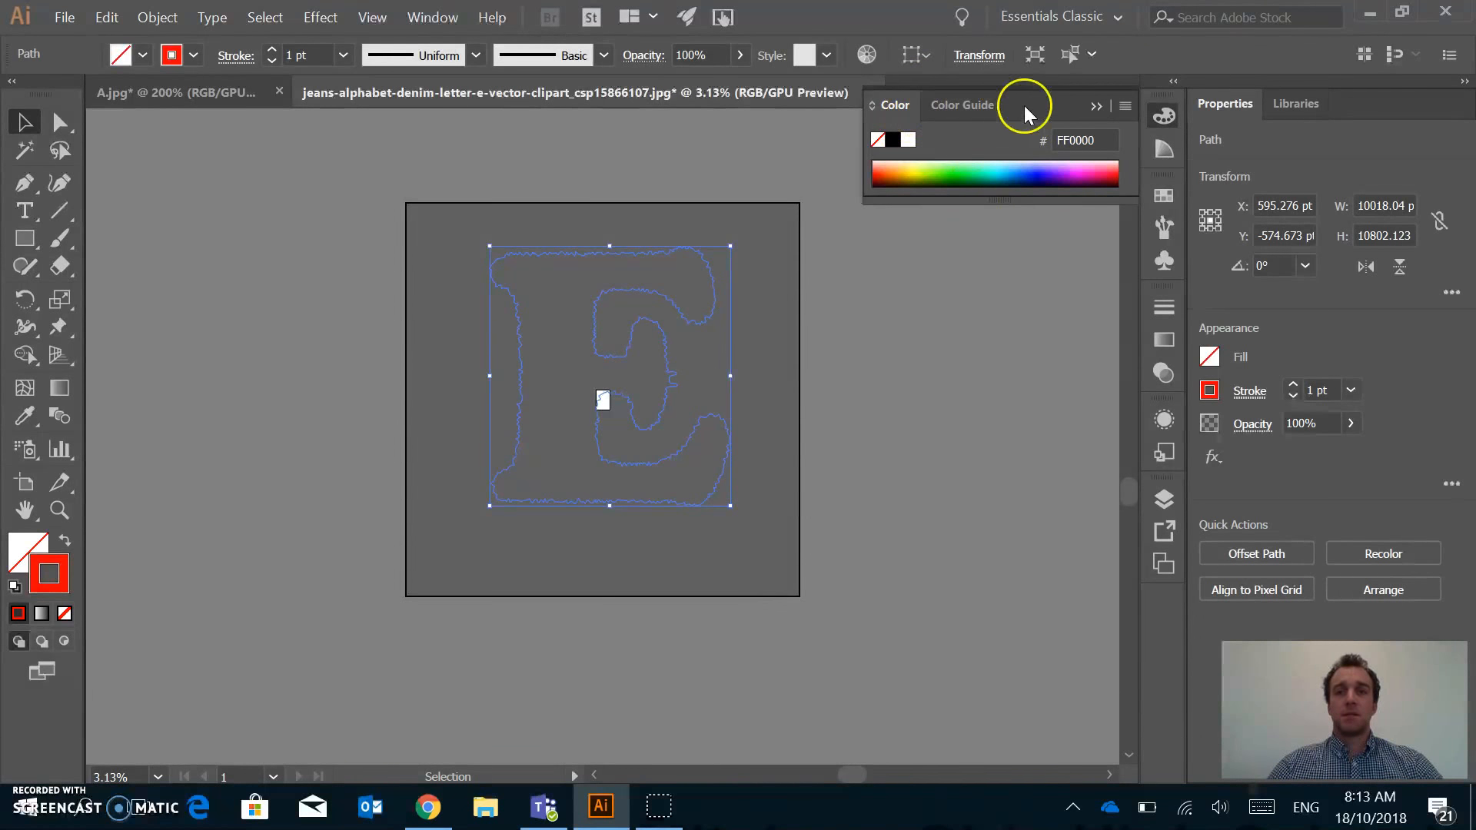
{"action": "left_click", "coordinate": [979, 56]}
{"action": "left_click", "coordinate": [978, 108]}
{"action": "left_click", "coordinate": [916, 93]}
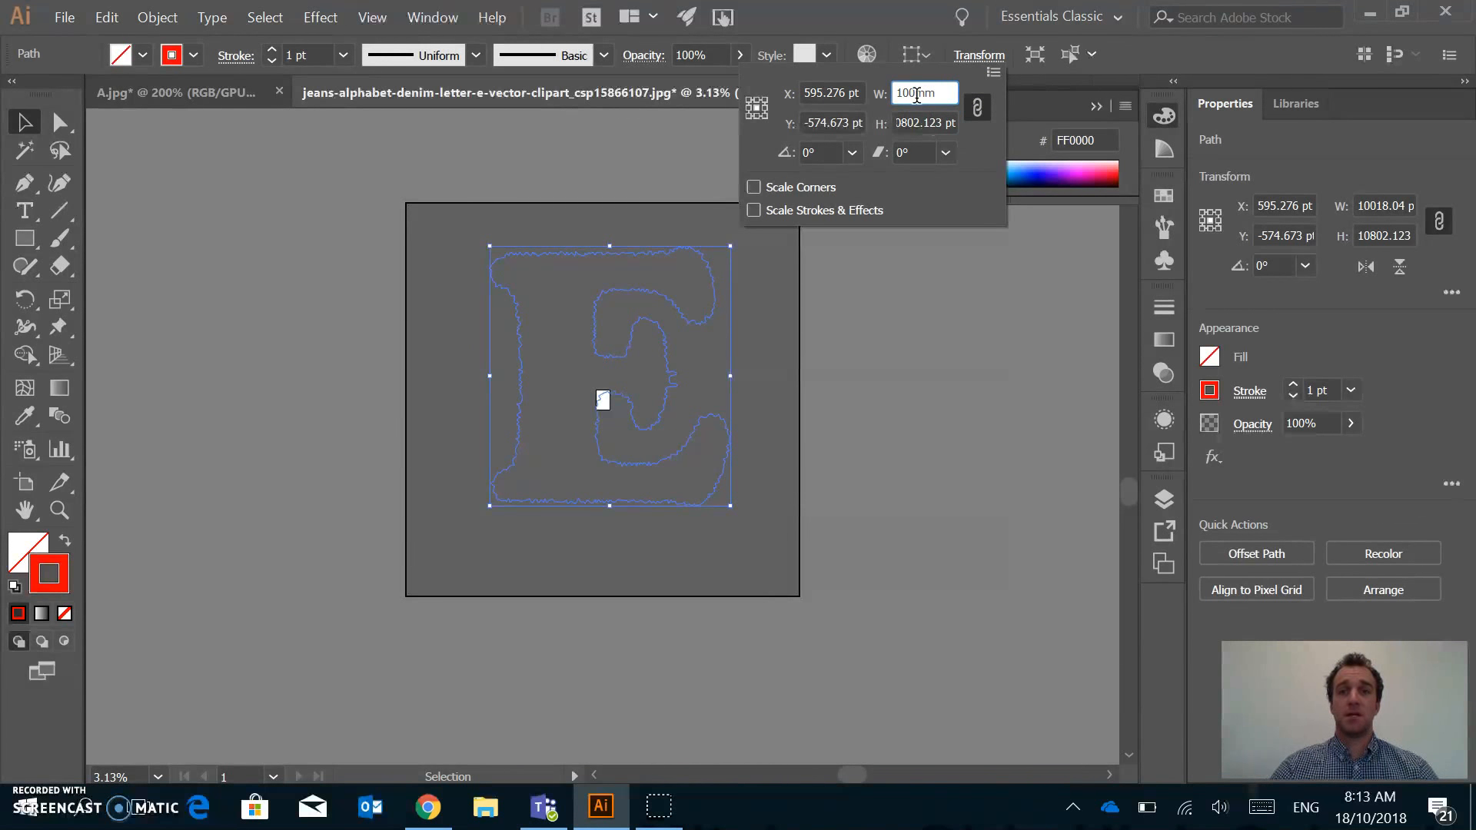
{"action": "key", "text": "Return"}
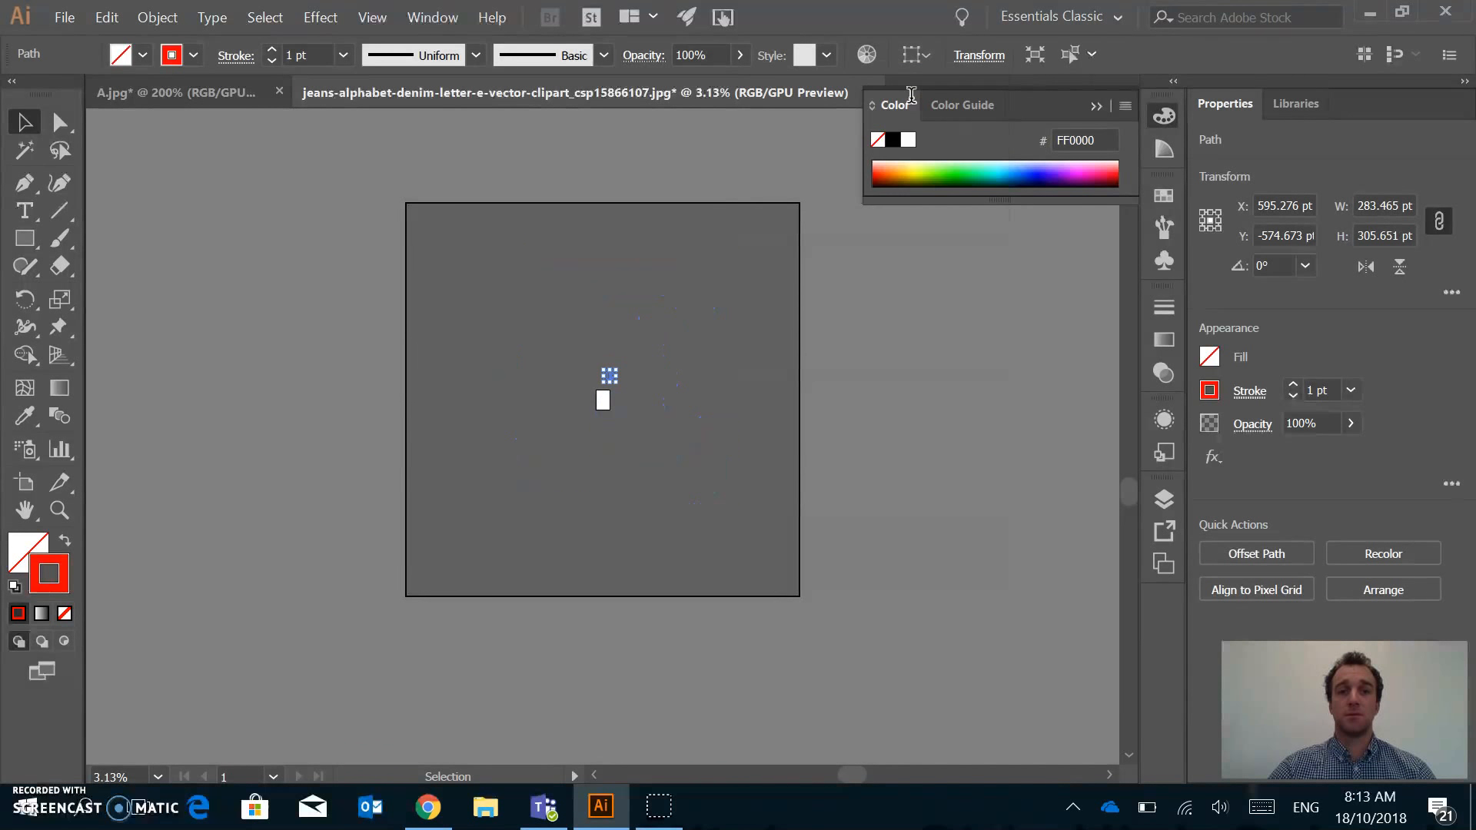
Move the resized letter E outline onto the middle of the artboard and deselect it
{"action": "key", "text": "ctrl+1"}
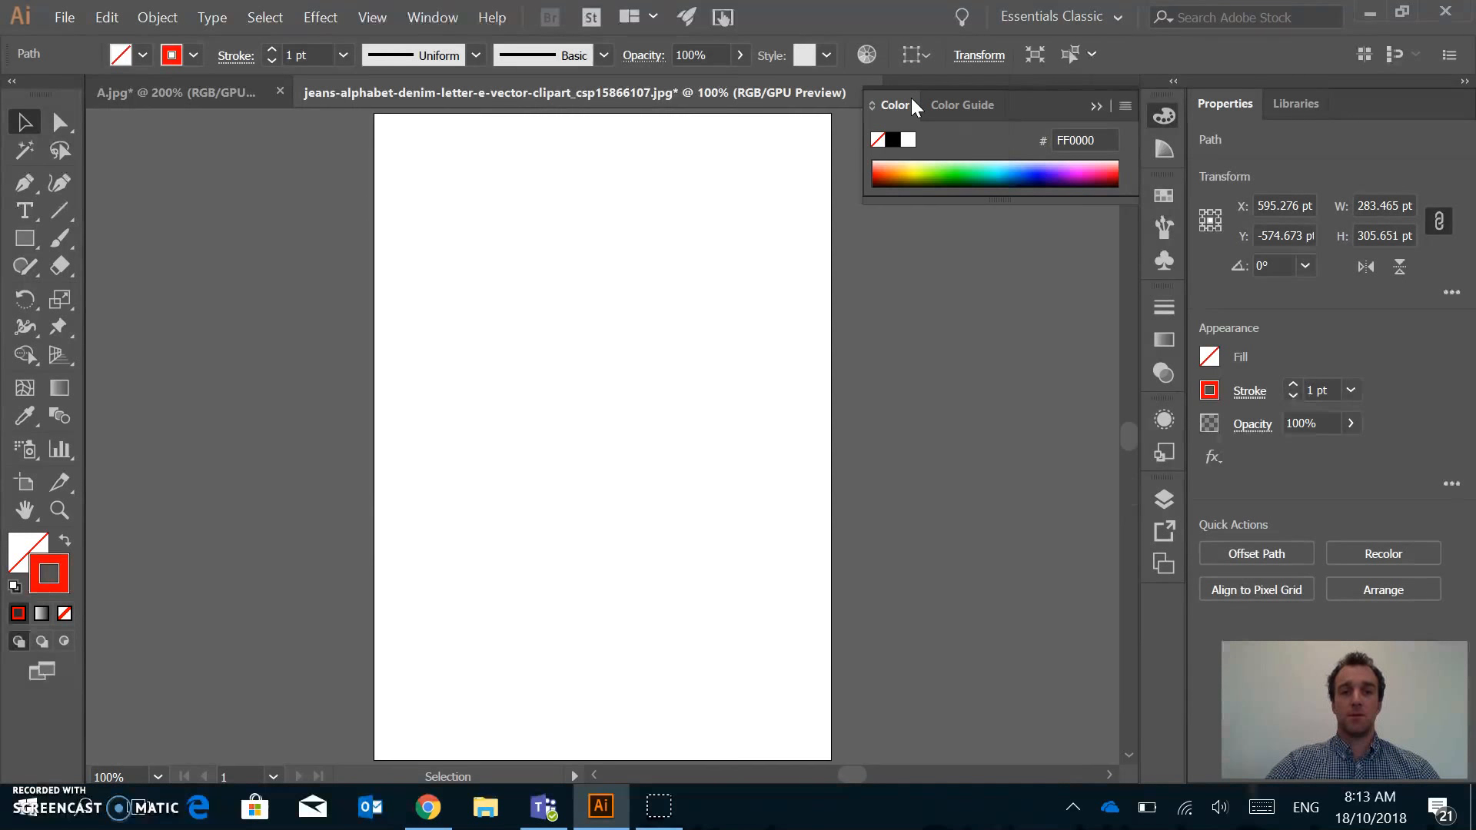
{"action": "key", "text": "ctrl+minus"}
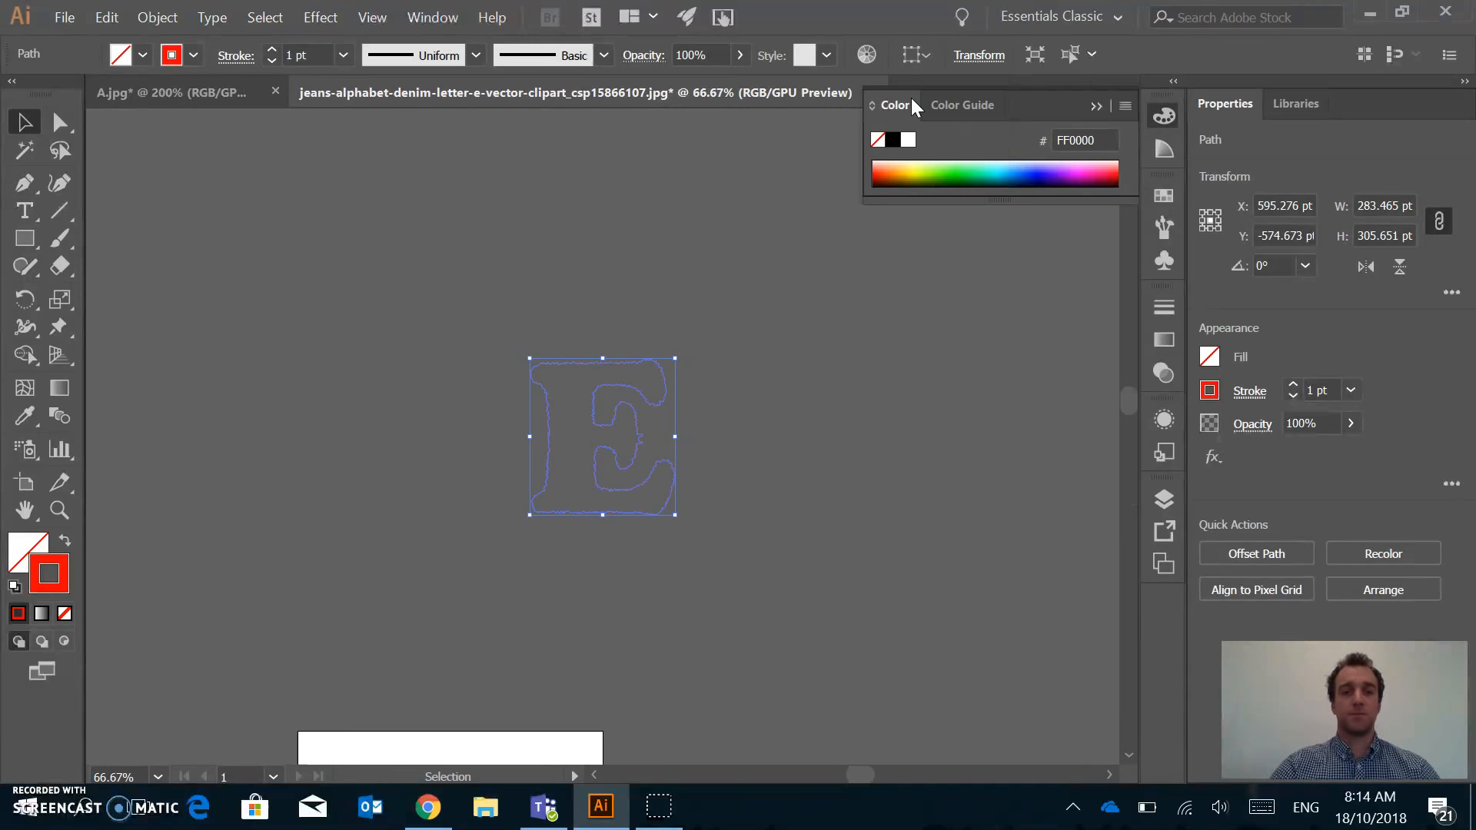
{"action": "left_click_drag", "start_coordinate": [551, 422], "coordinate": [518, 731]}
{"action": "key", "text": "ctrl+minus"}
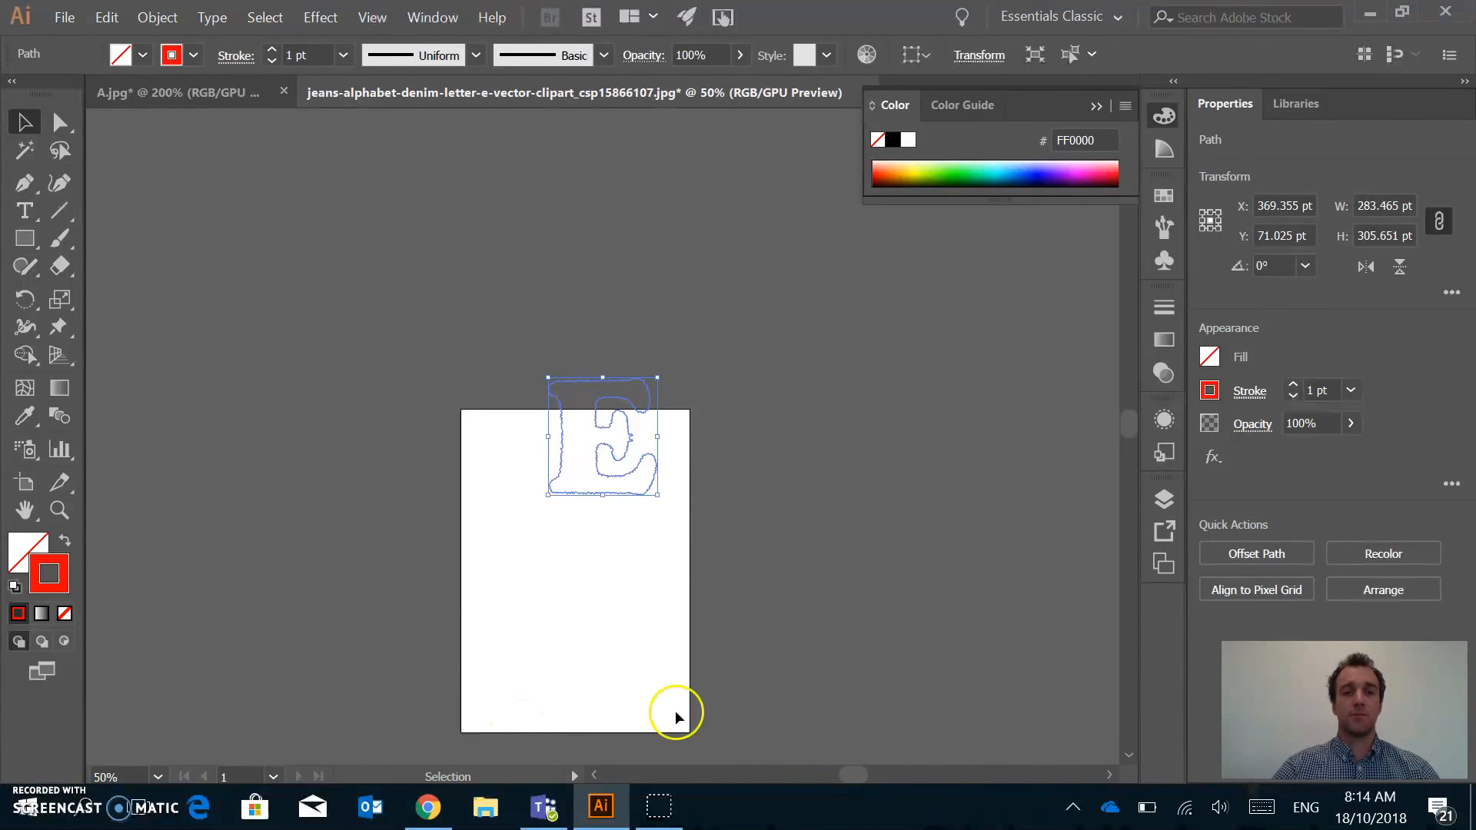
{"action": "left_click_drag", "start_coordinate": [562, 435], "coordinate": [545, 578]}
{"action": "key", "text": "ctrl+1"}
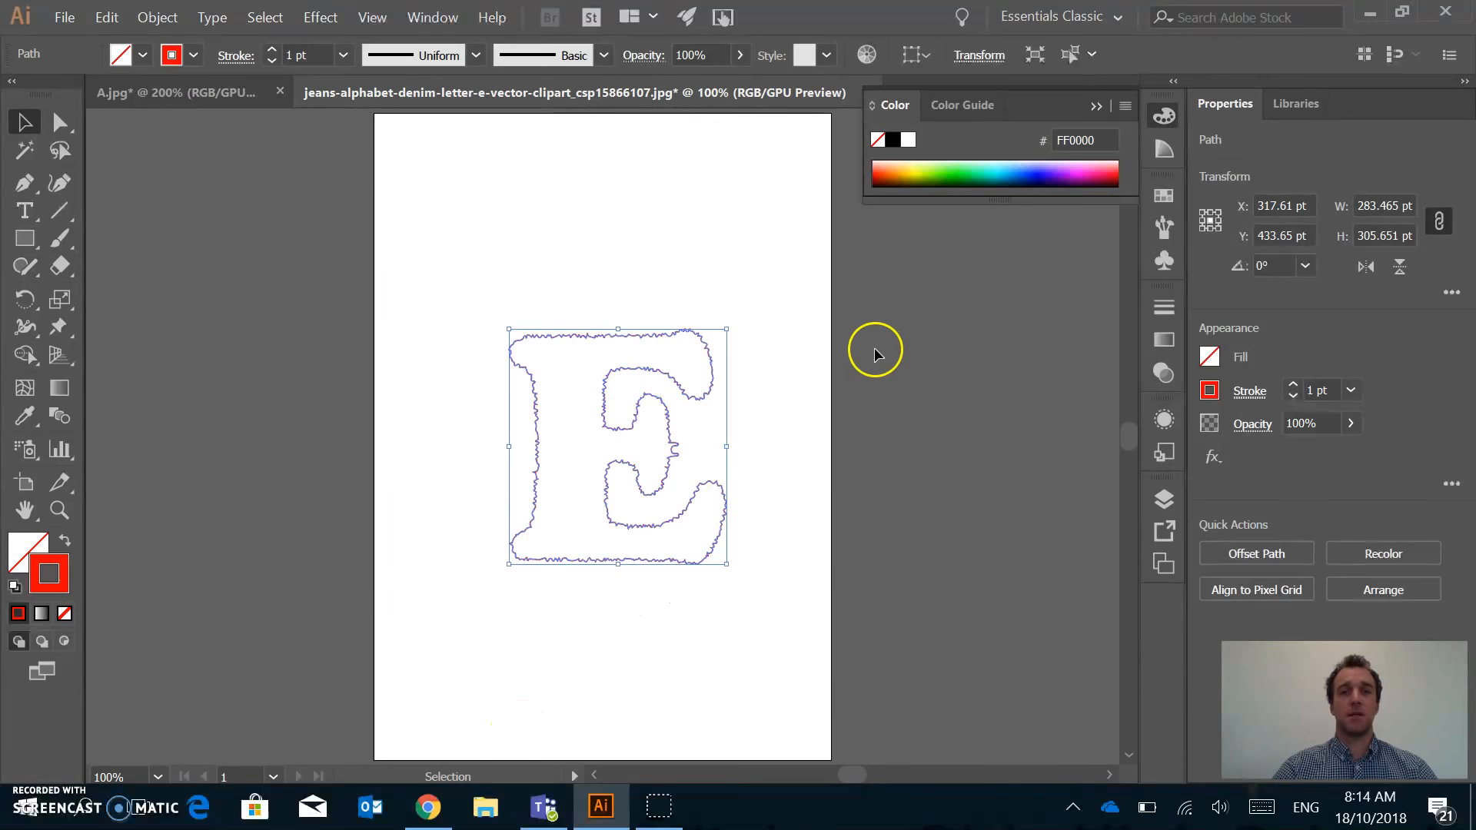
{"action": "left_click", "coordinate": [876, 370]}
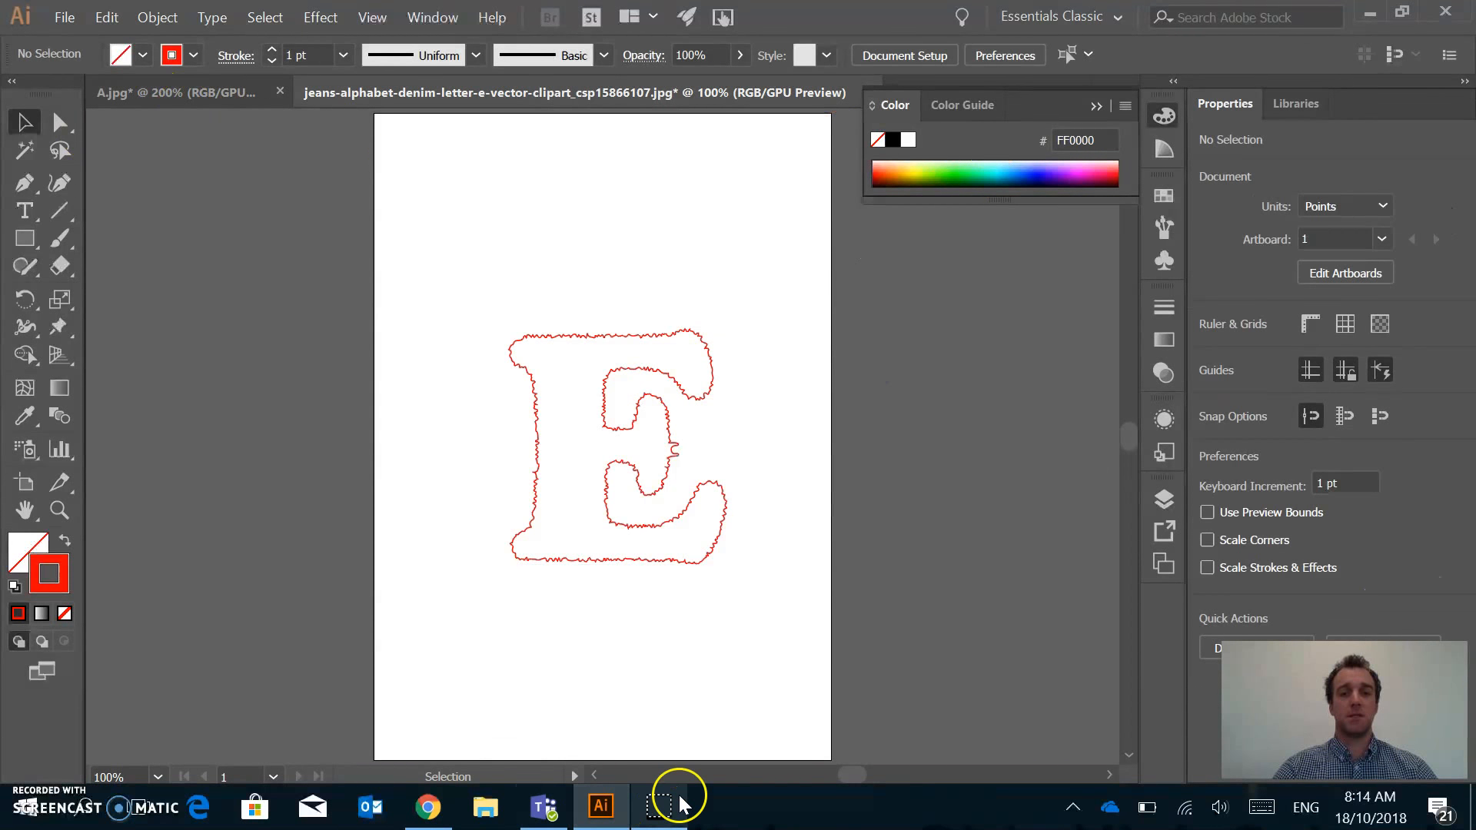
Switch to the abstract letter D document and apply Image Trace to its placed image
{"action": "left_click", "coordinate": [195, 91]}
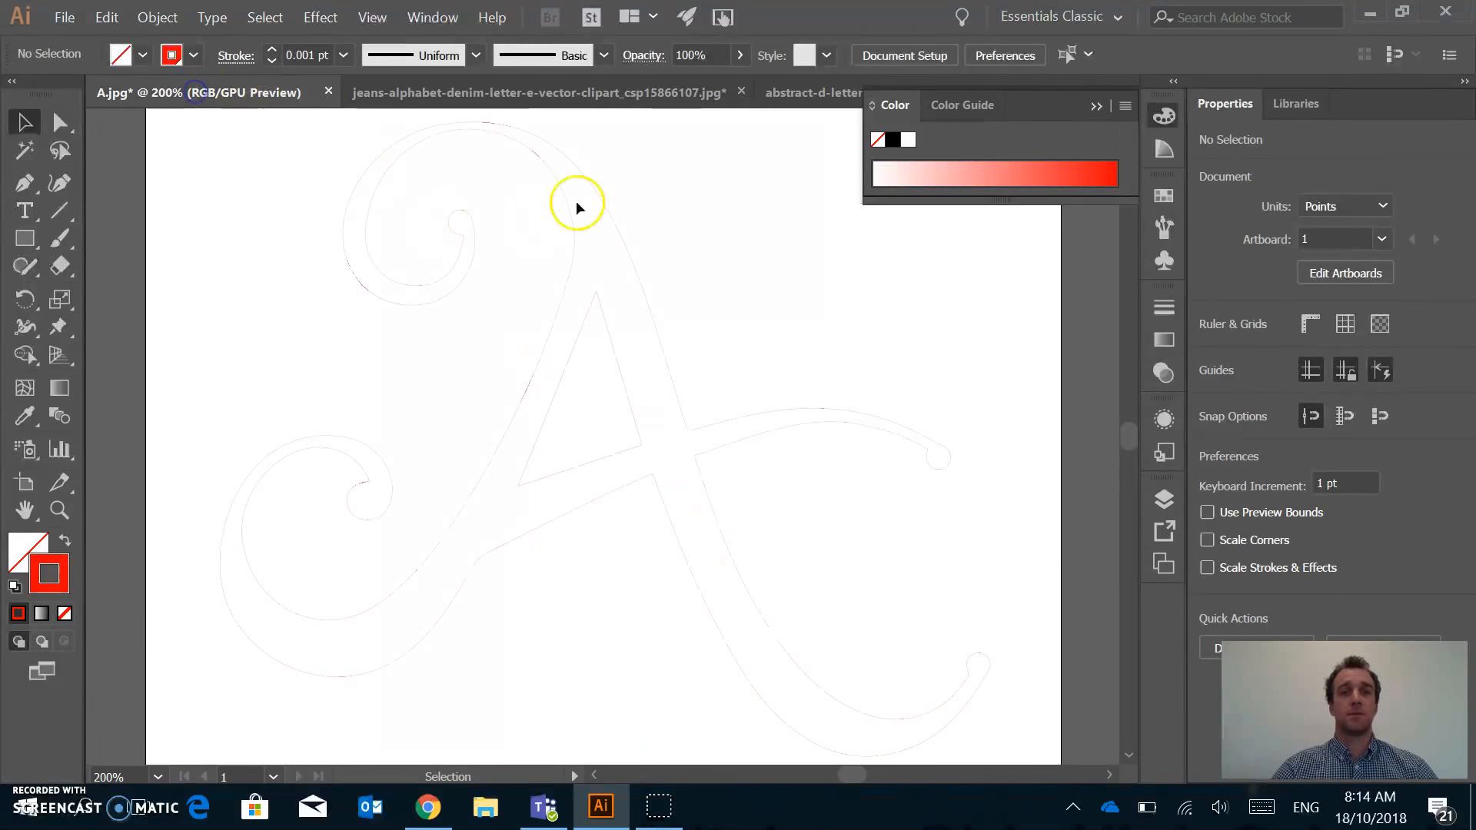
{"action": "left_click", "coordinate": [792, 92]}
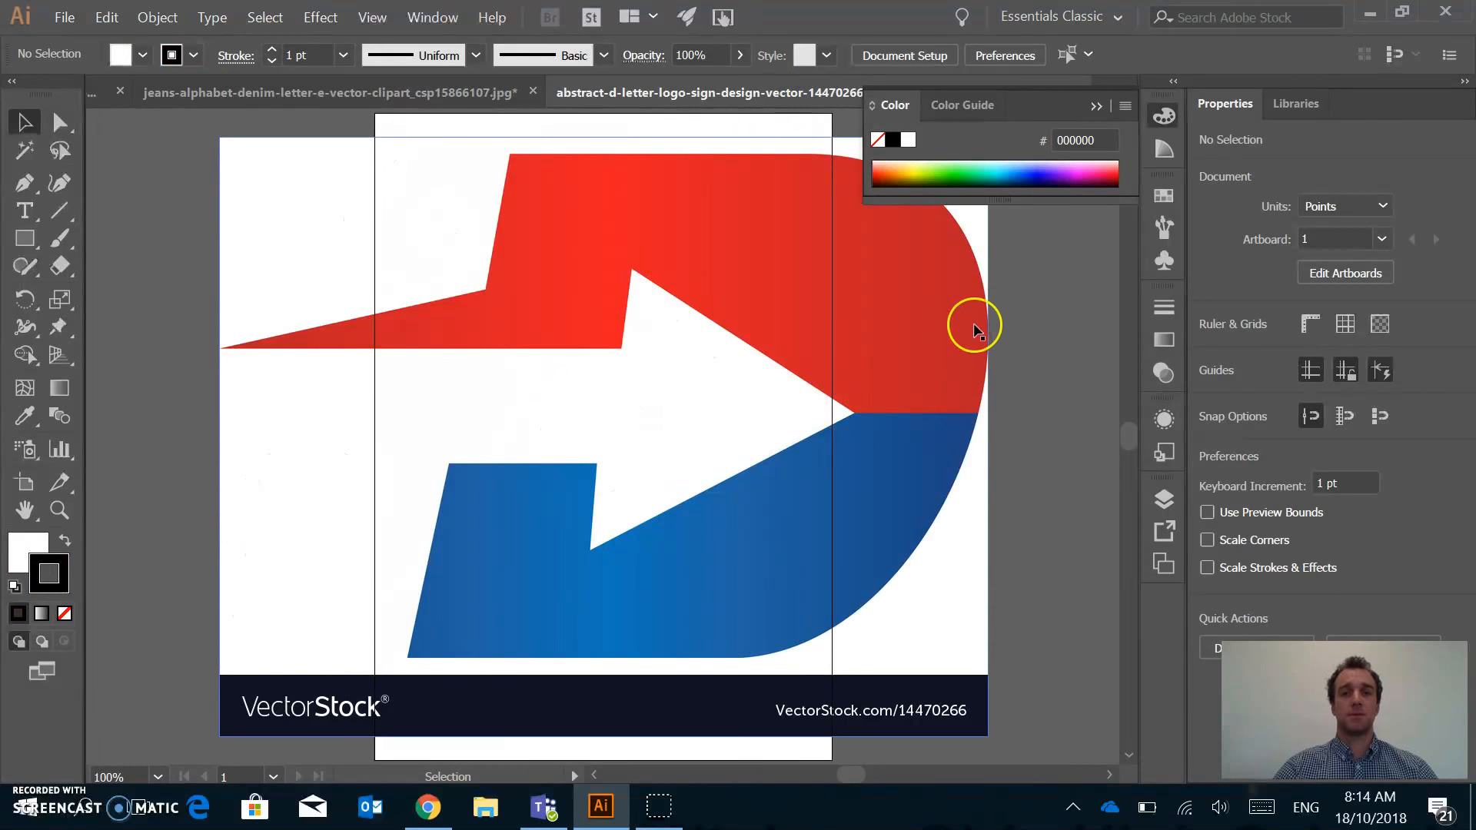
{"action": "left_click", "coordinate": [1095, 106]}
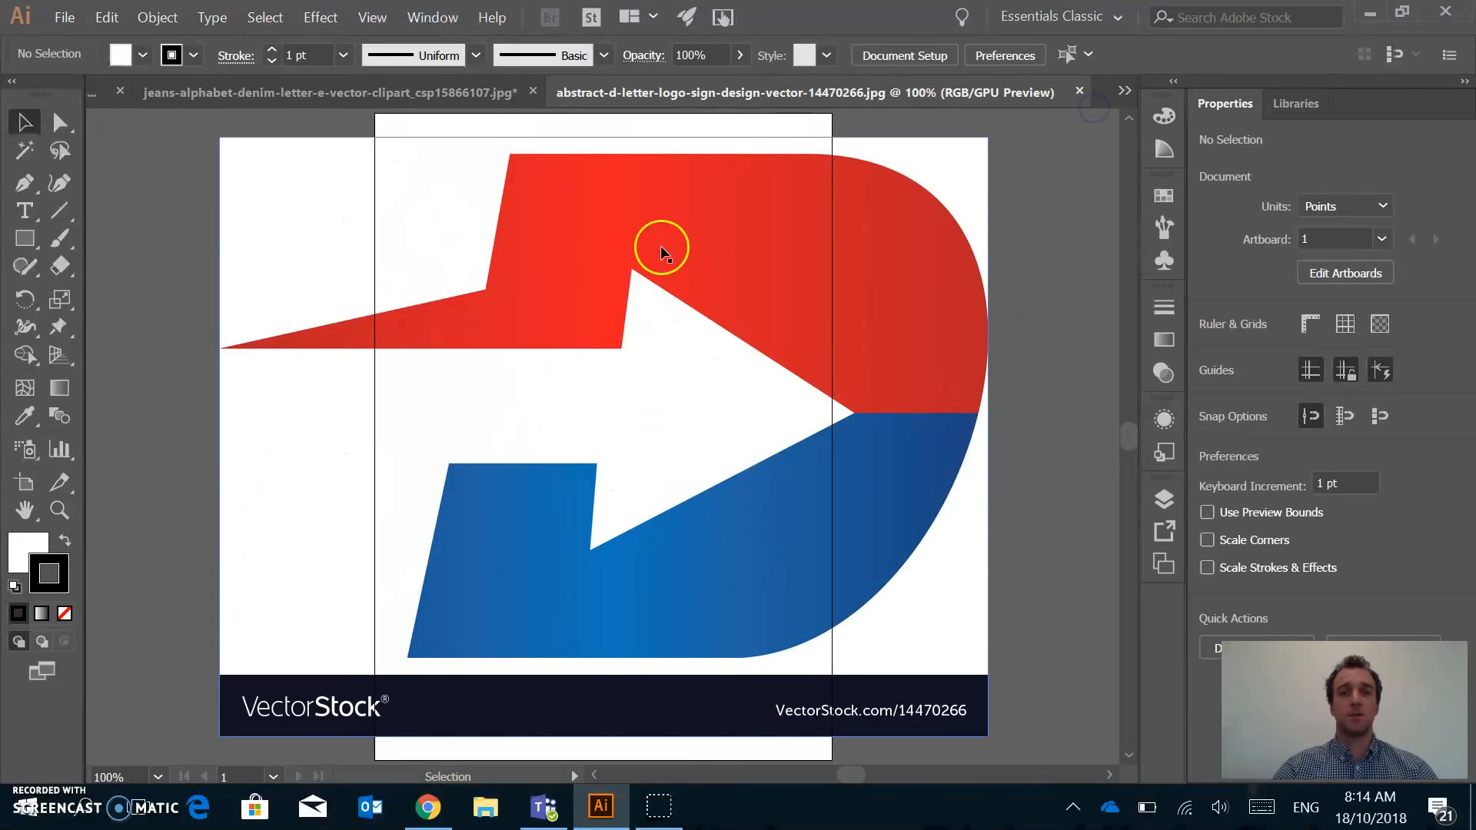
{"action": "left_click", "coordinate": [780, 238]}
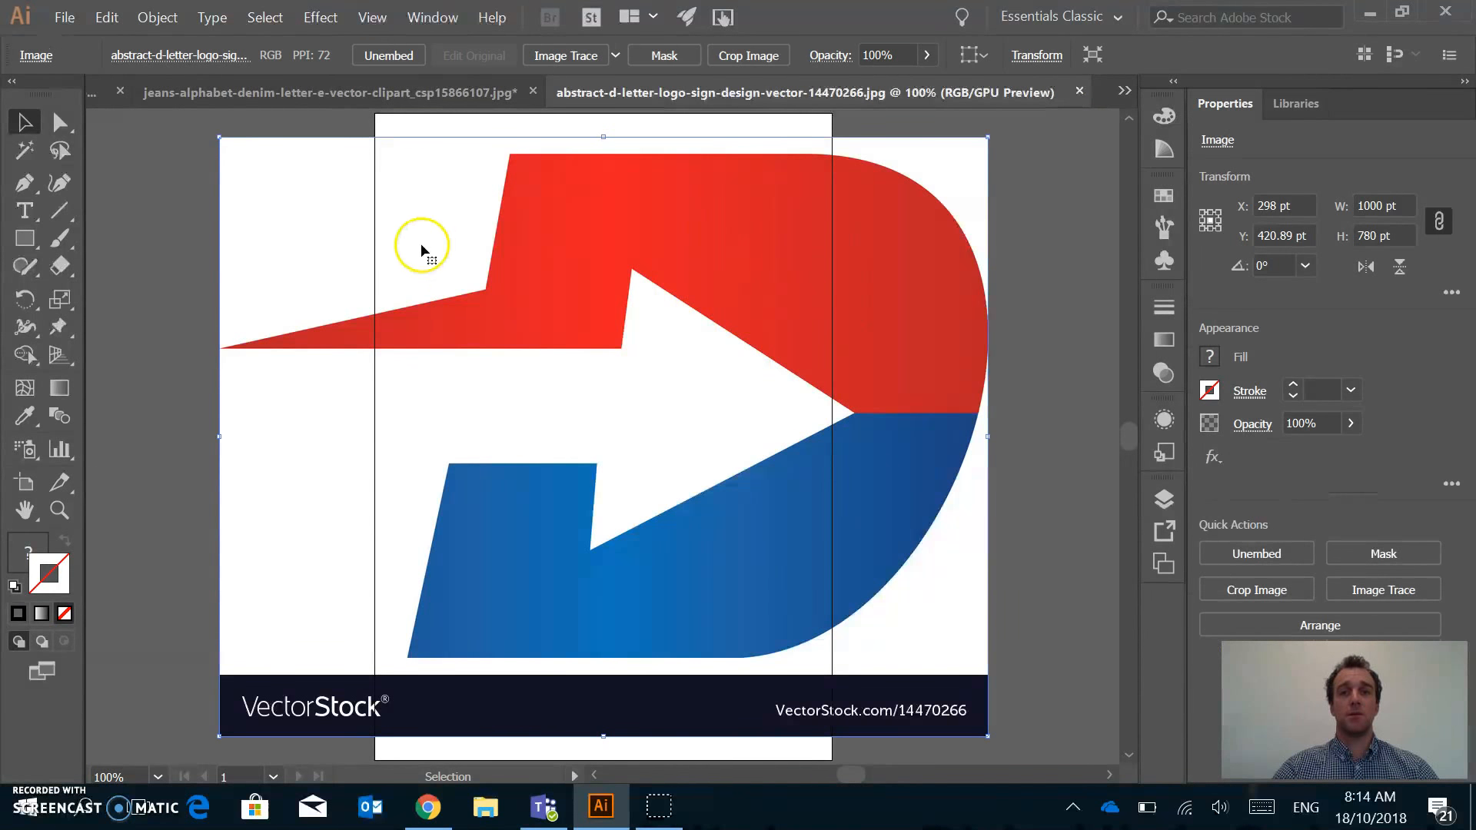
{"action": "left_click", "coordinate": [580, 57]}
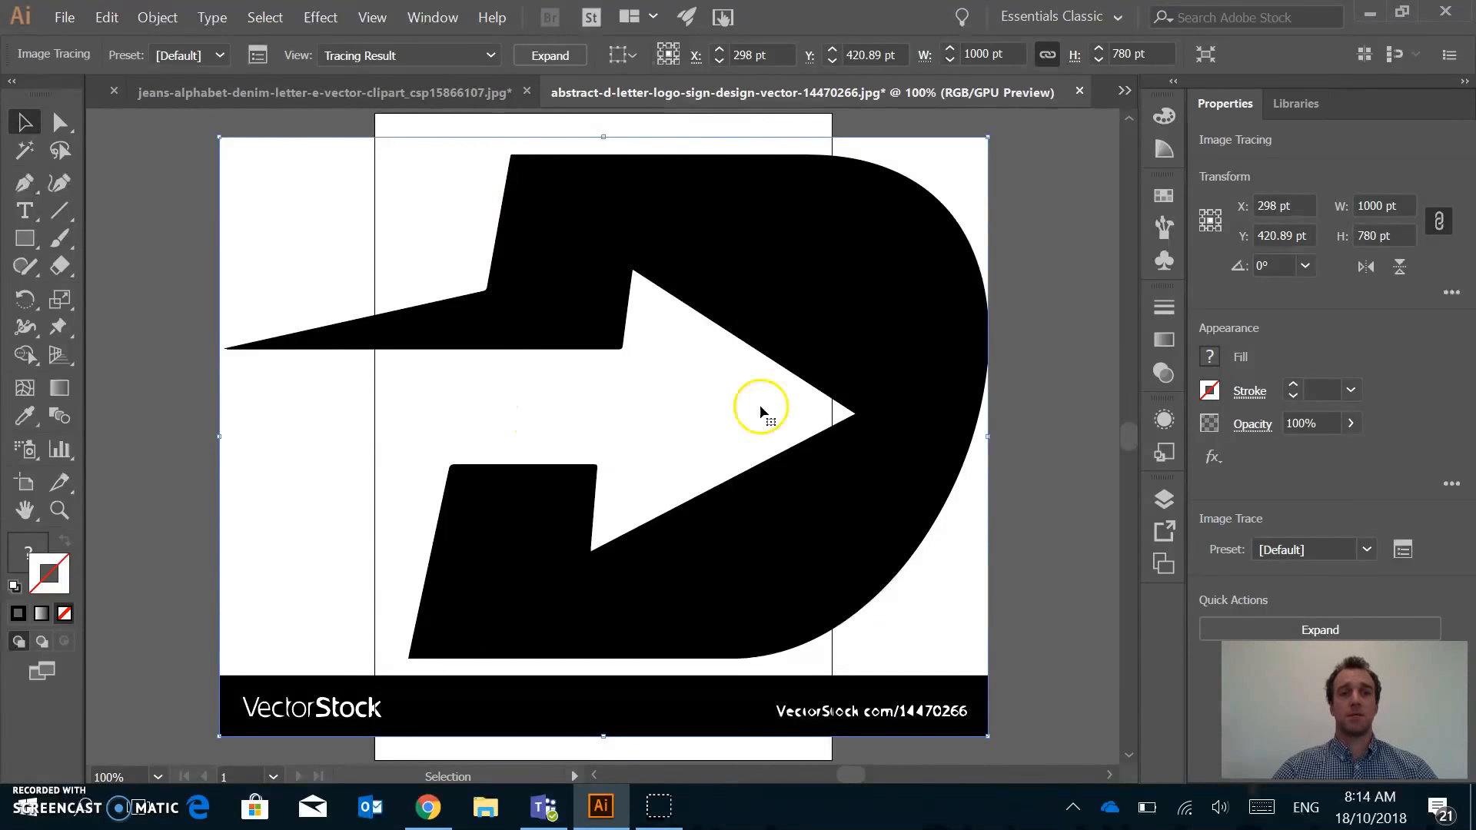
Try the 3 Colors tracing preset on the letter D and settle on the Black and White Logo preset
{"action": "left_click", "coordinate": [221, 55]}
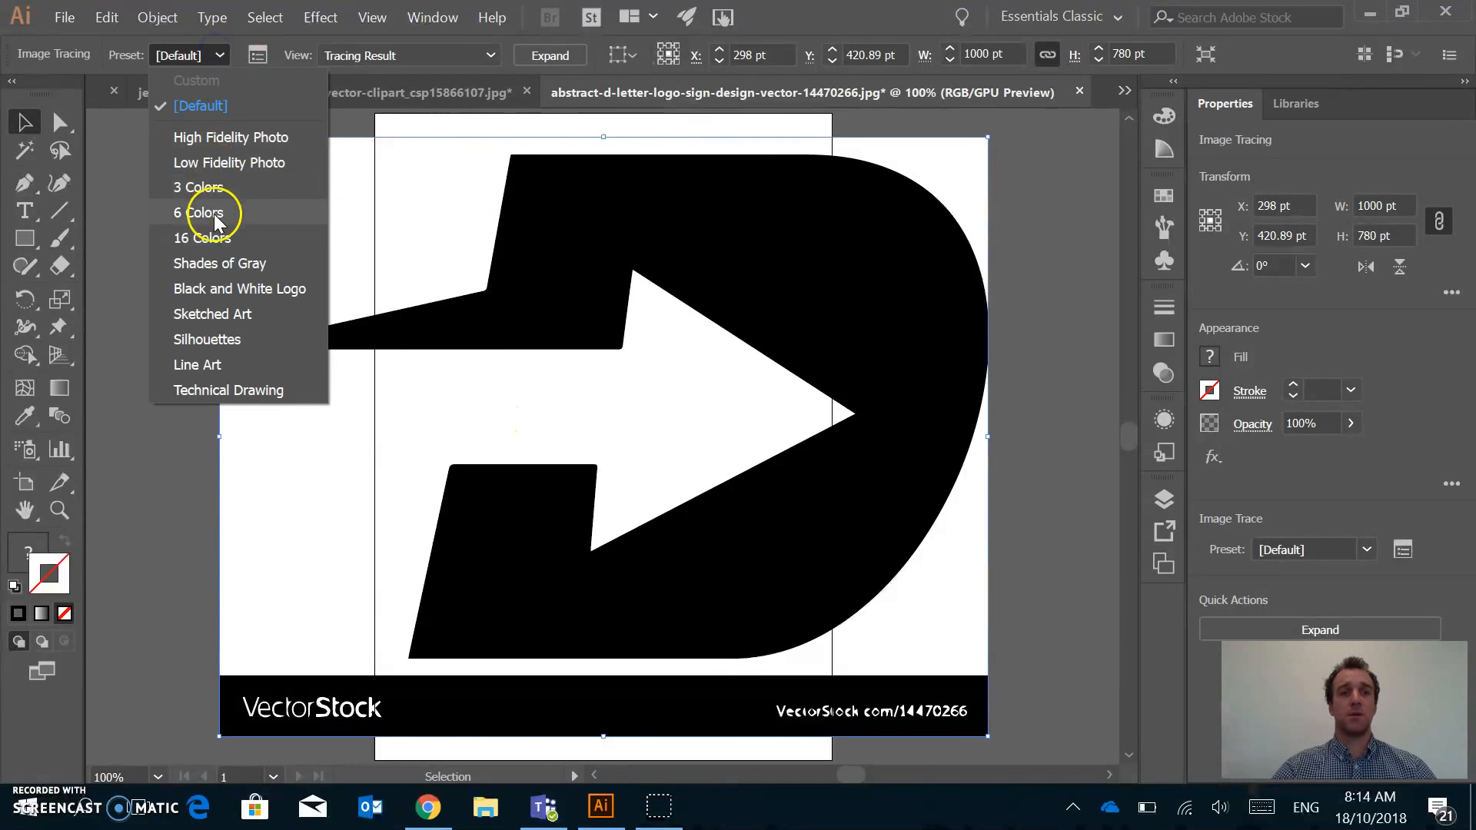
{"action": "left_click", "coordinate": [209, 187]}
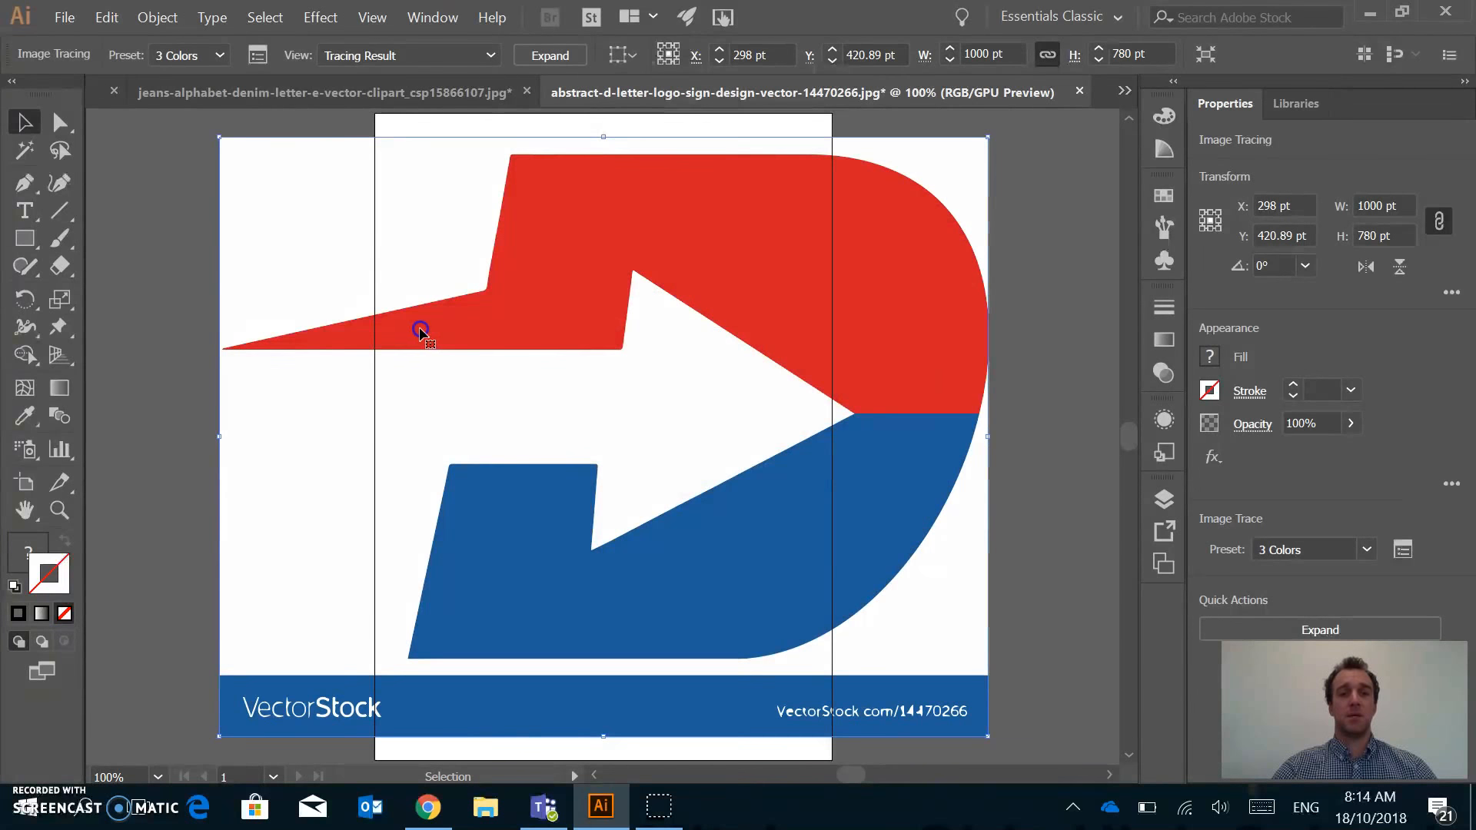
{"action": "left_click", "coordinate": [219, 56]}
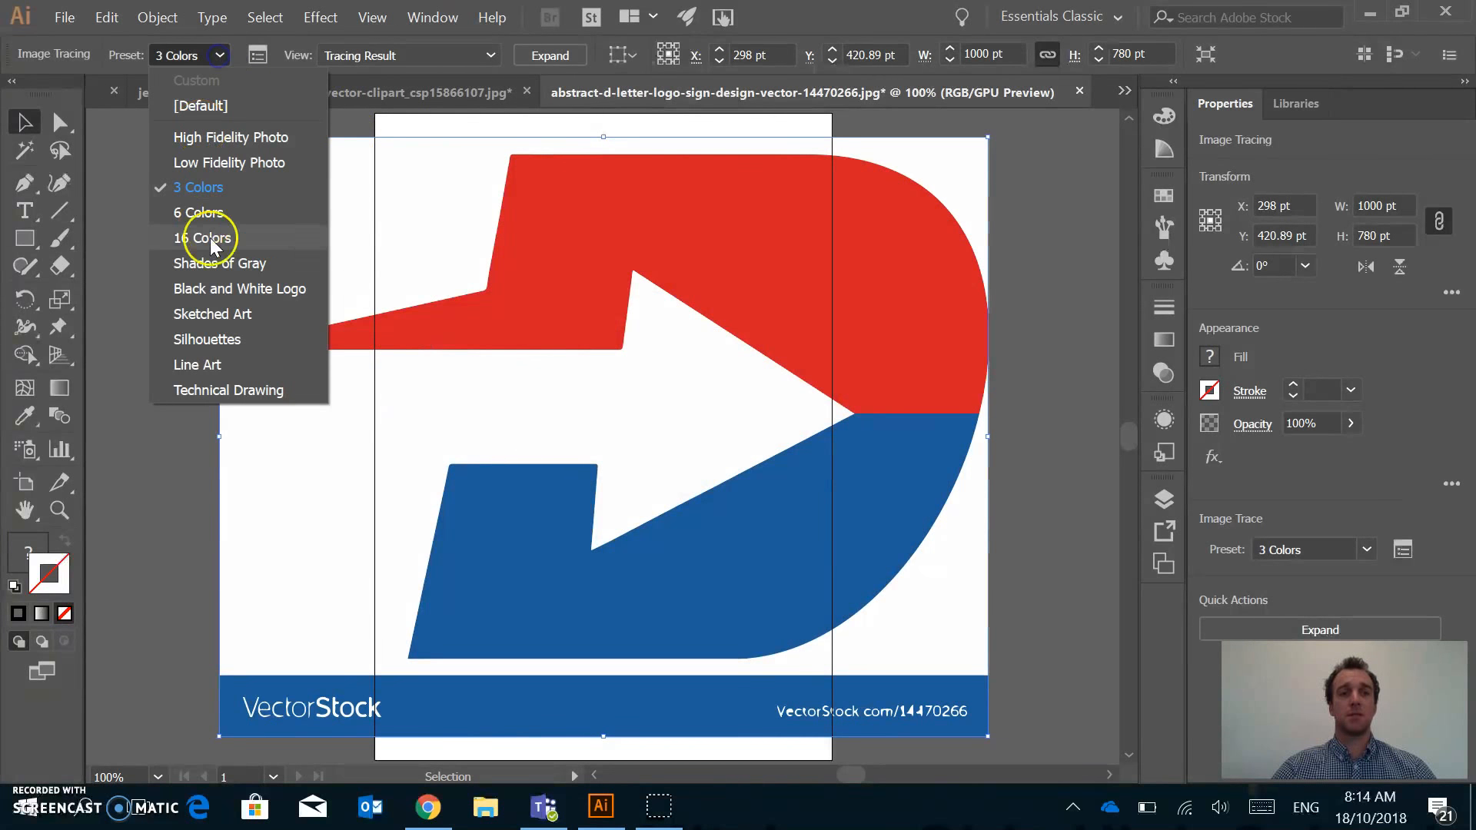
{"action": "left_click", "coordinate": [229, 287]}
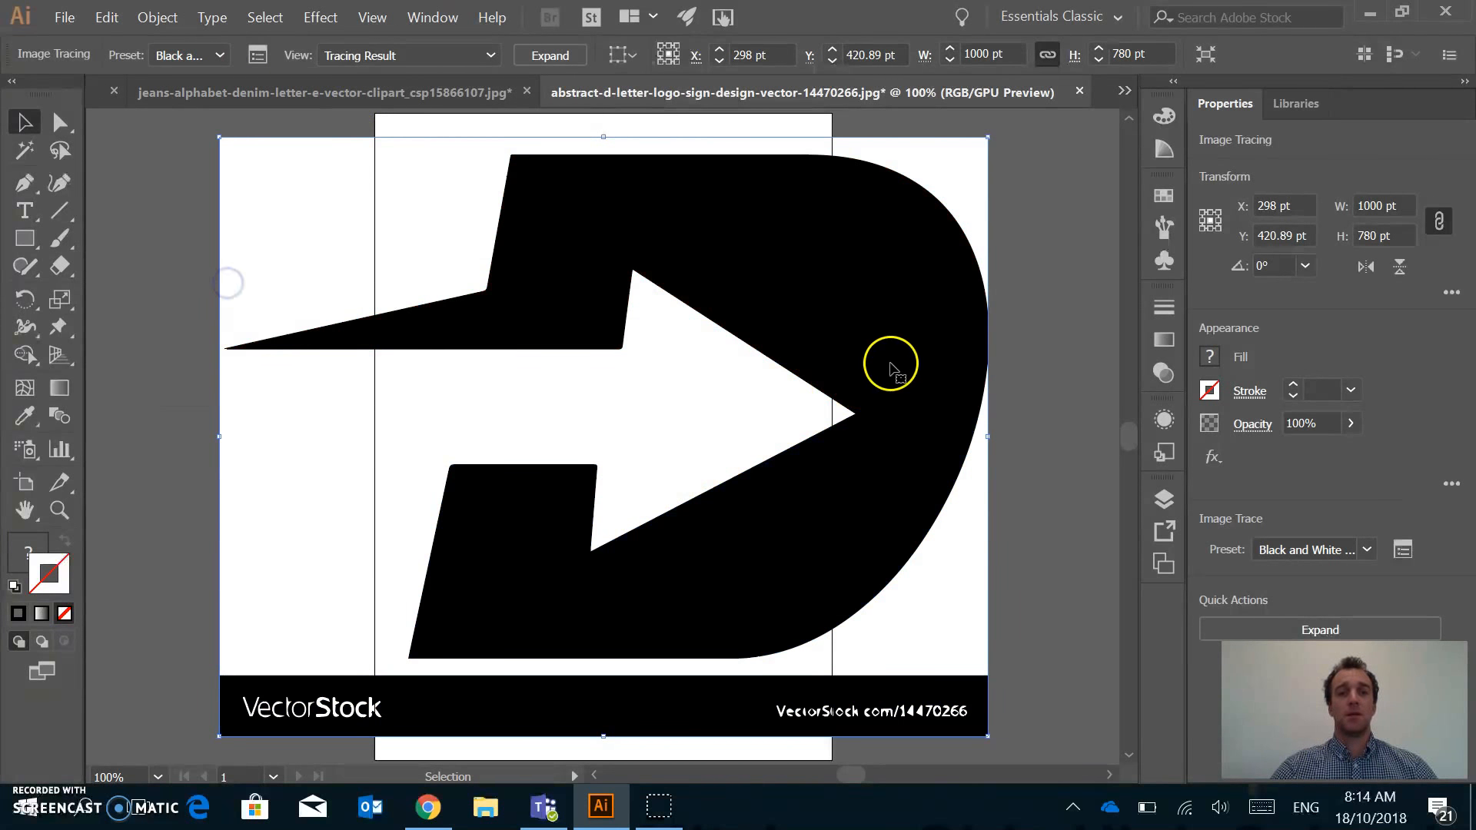
{"action": "left_click", "coordinate": [1007, 280]}
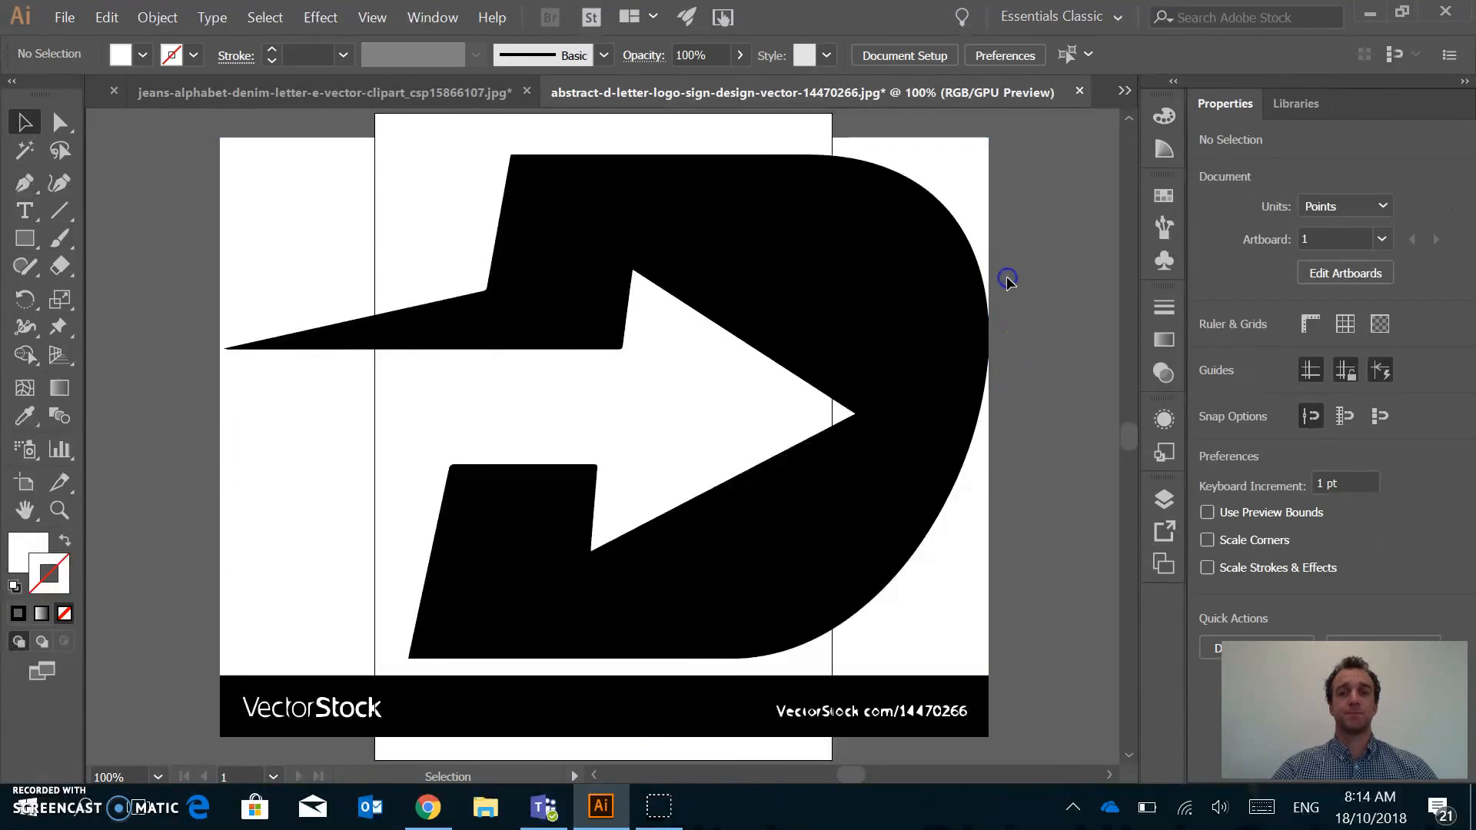
Expand the letter D tracing into paths and ungroup them
{"action": "left_click", "coordinate": [527, 224]}
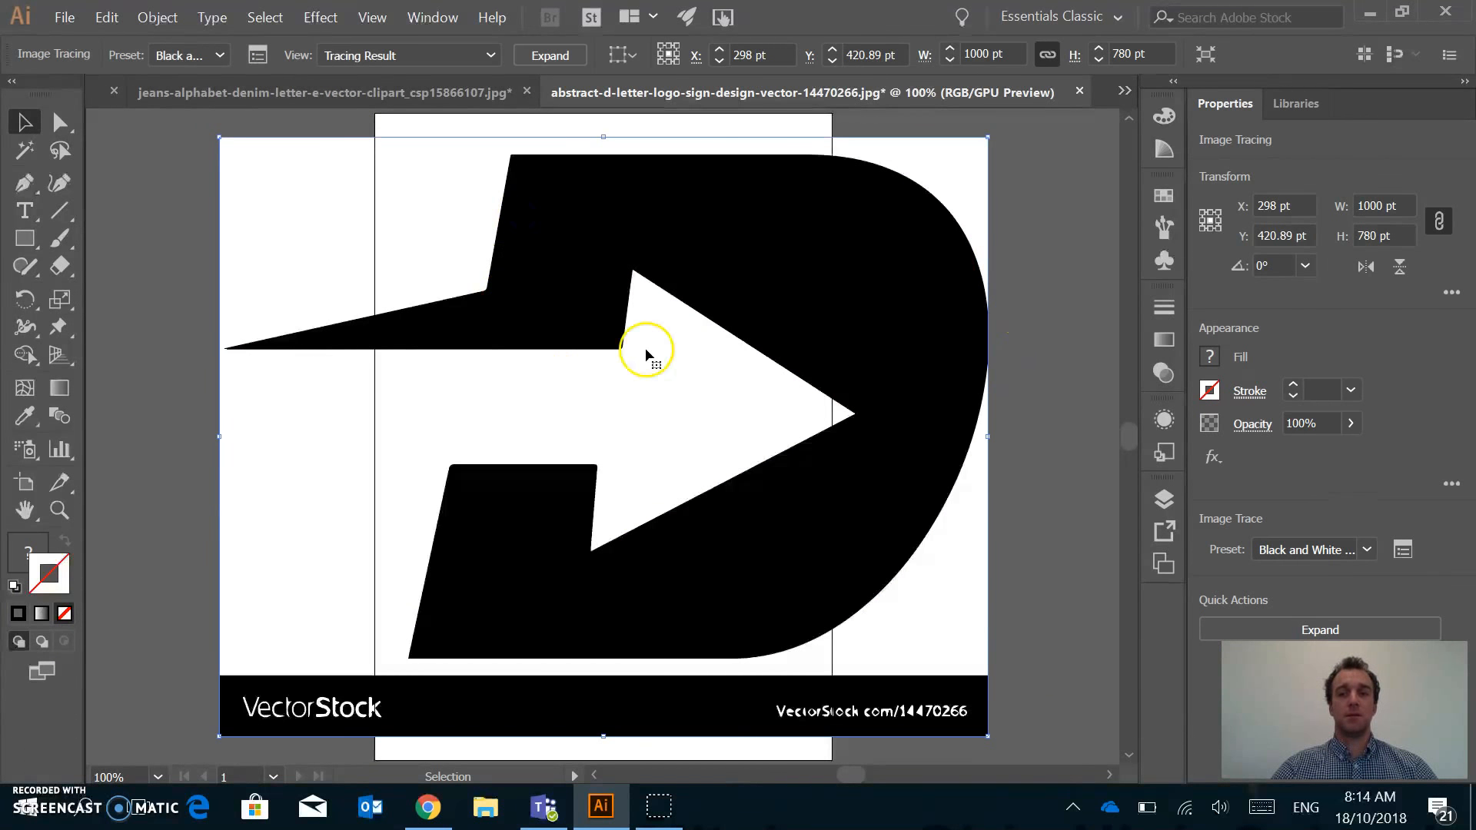
{"action": "left_click", "coordinate": [1281, 629]}
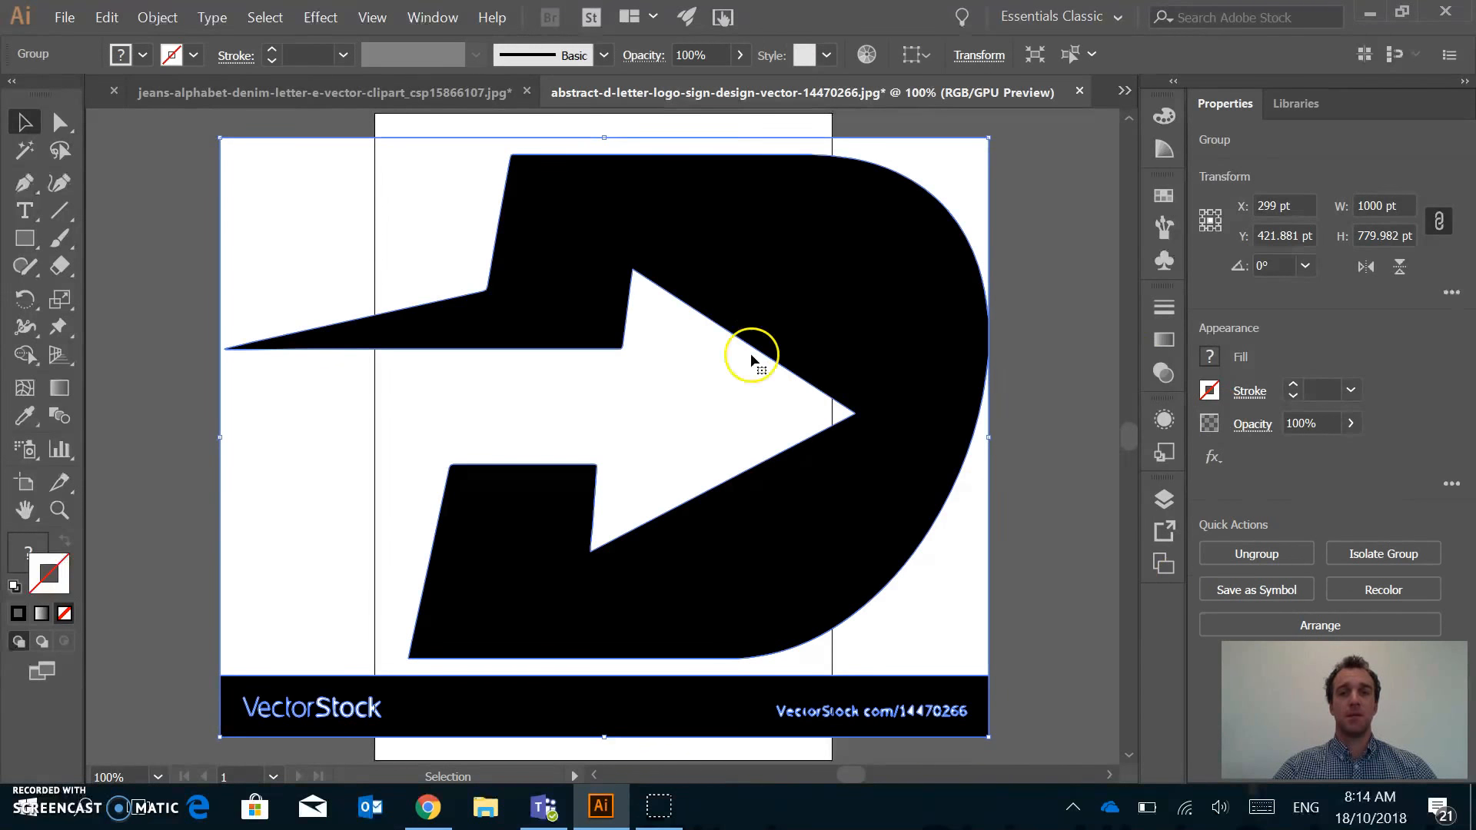
{"action": "left_click", "coordinate": [1242, 555]}
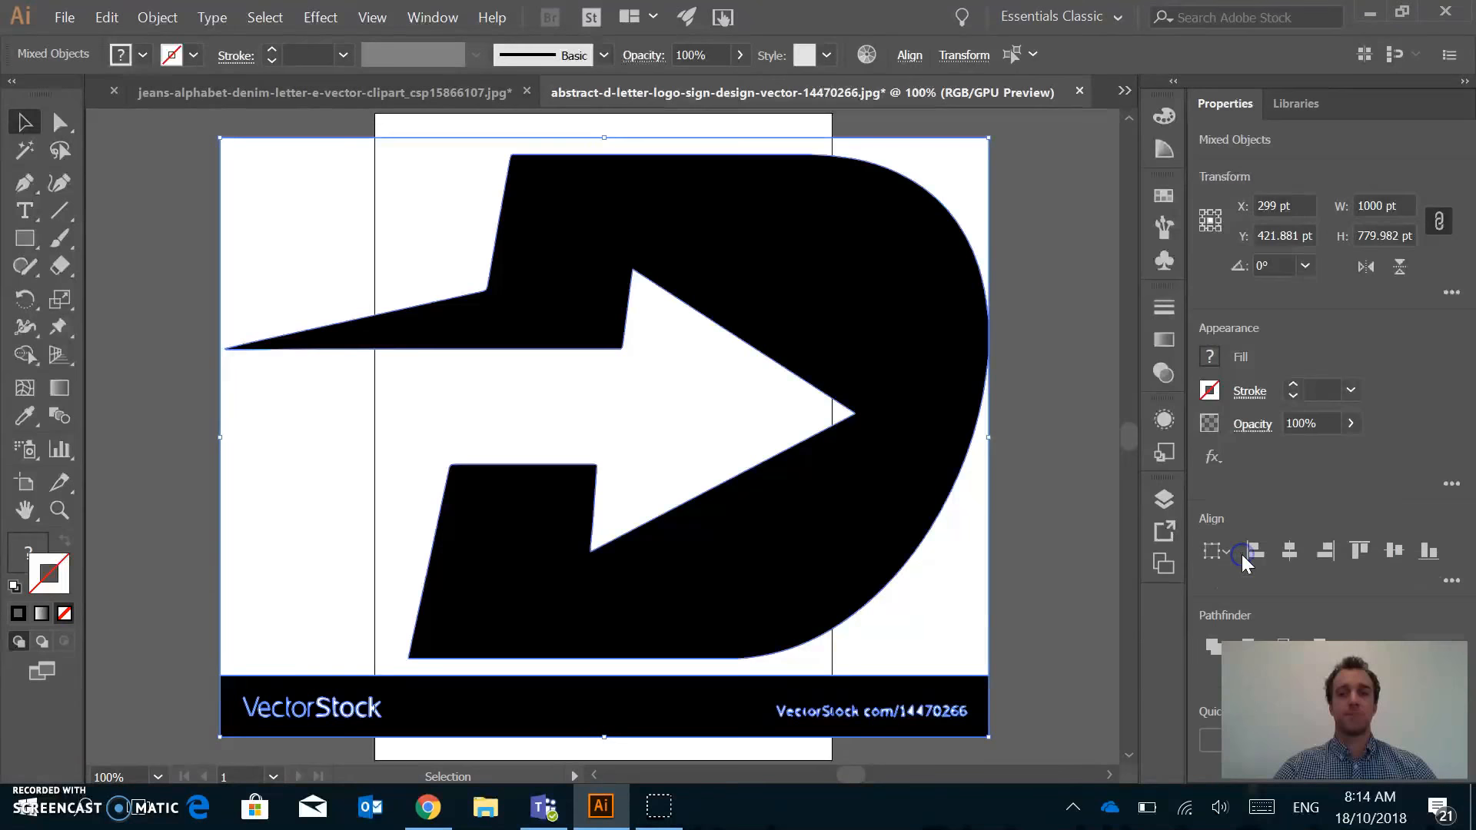
Delete the white background and the VectorStock watermark bar around the letter D
{"action": "left_click", "coordinate": [507, 125]}
{"action": "left_click_drag", "start_coordinate": [1022, 753], "coordinate": [163, 674]}
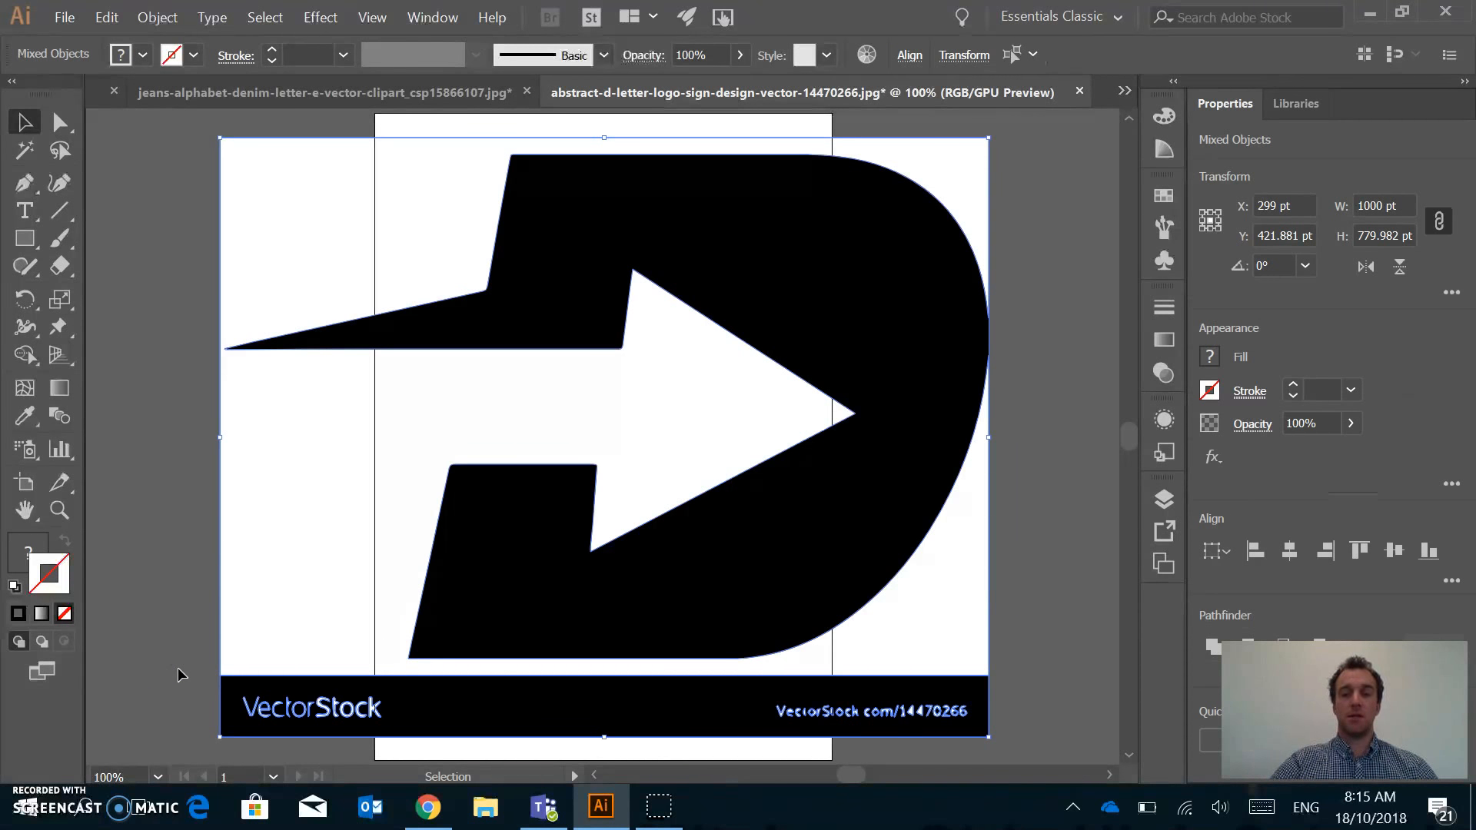
{"action": "key", "text": "Delete"}
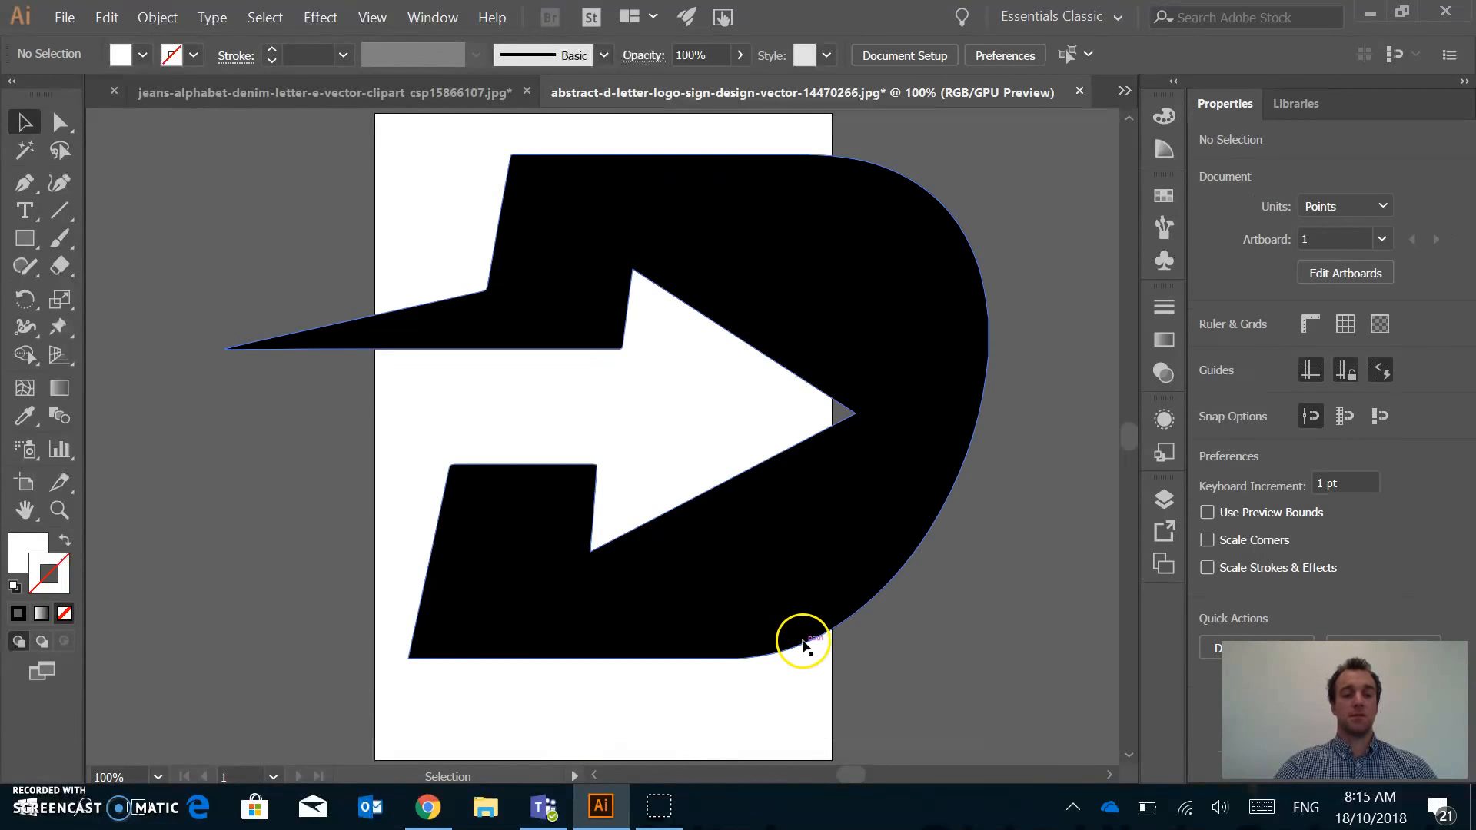
Scale the letter D path proportionally to a width of 100 mm (283.465 pt)
{"action": "left_click", "coordinate": [910, 531]}
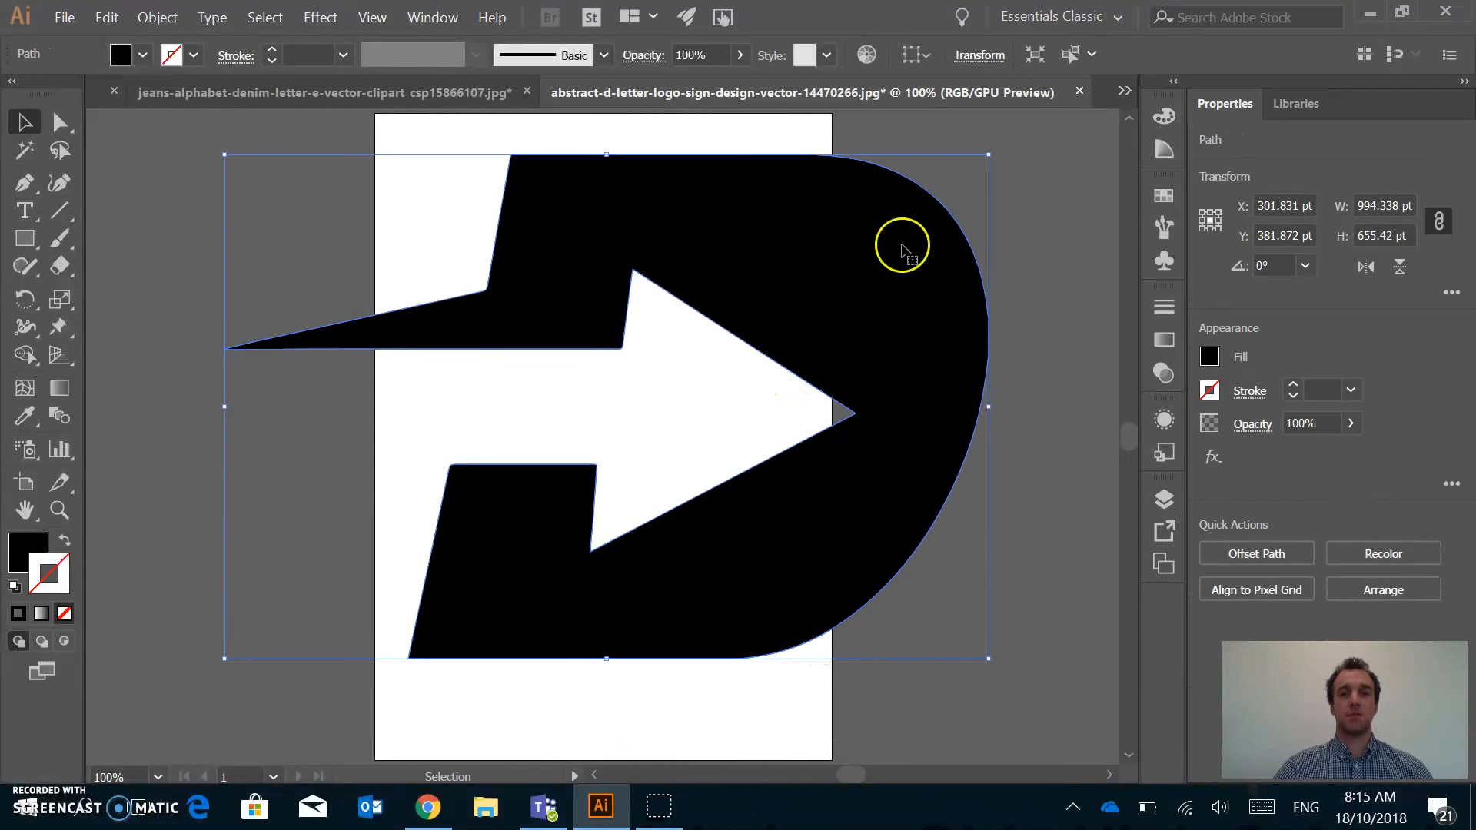
{"action": "left_click", "coordinate": [979, 54]}
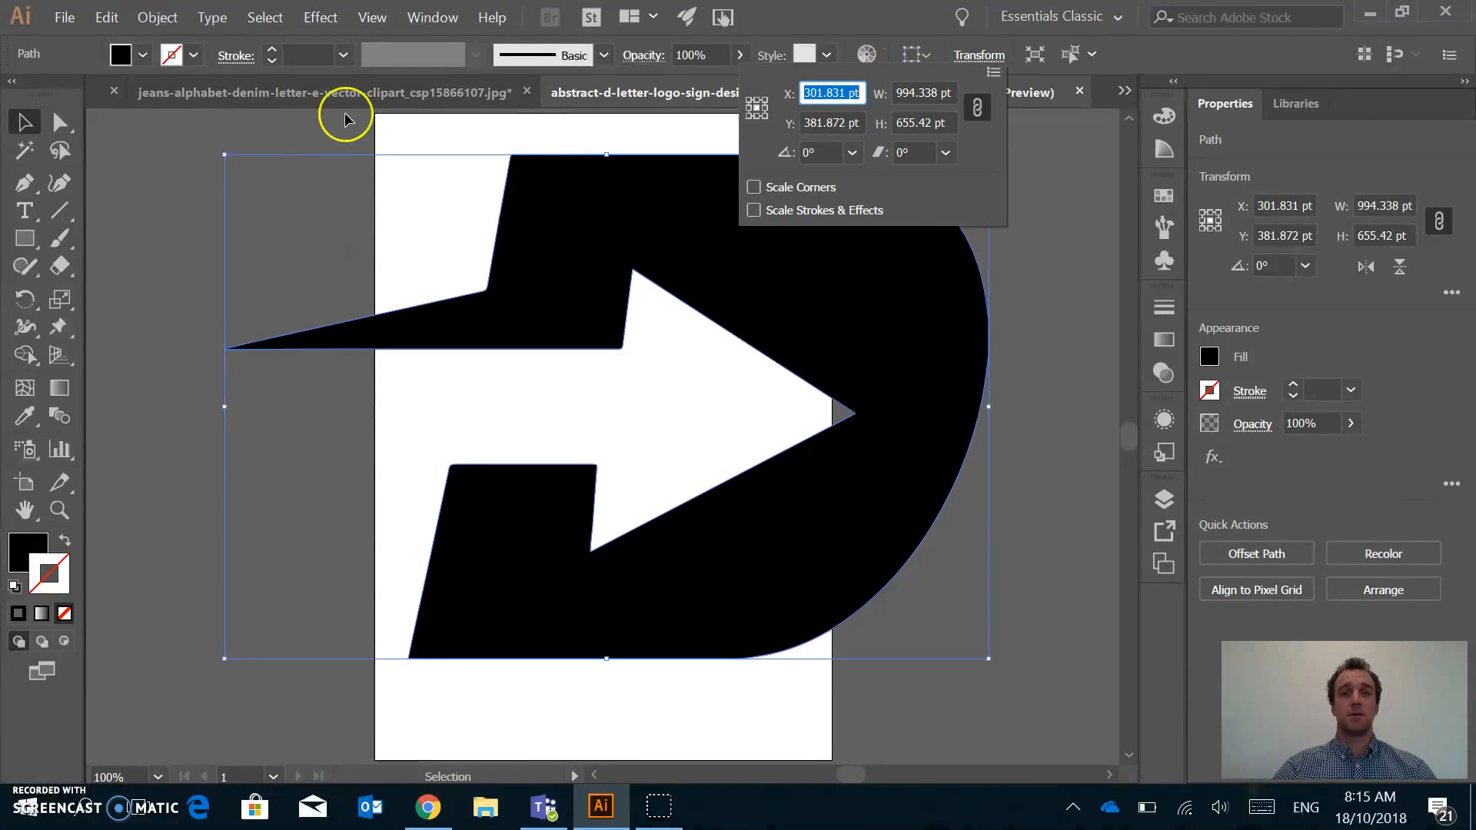
{"action": "double_click", "coordinate": [912, 93]}
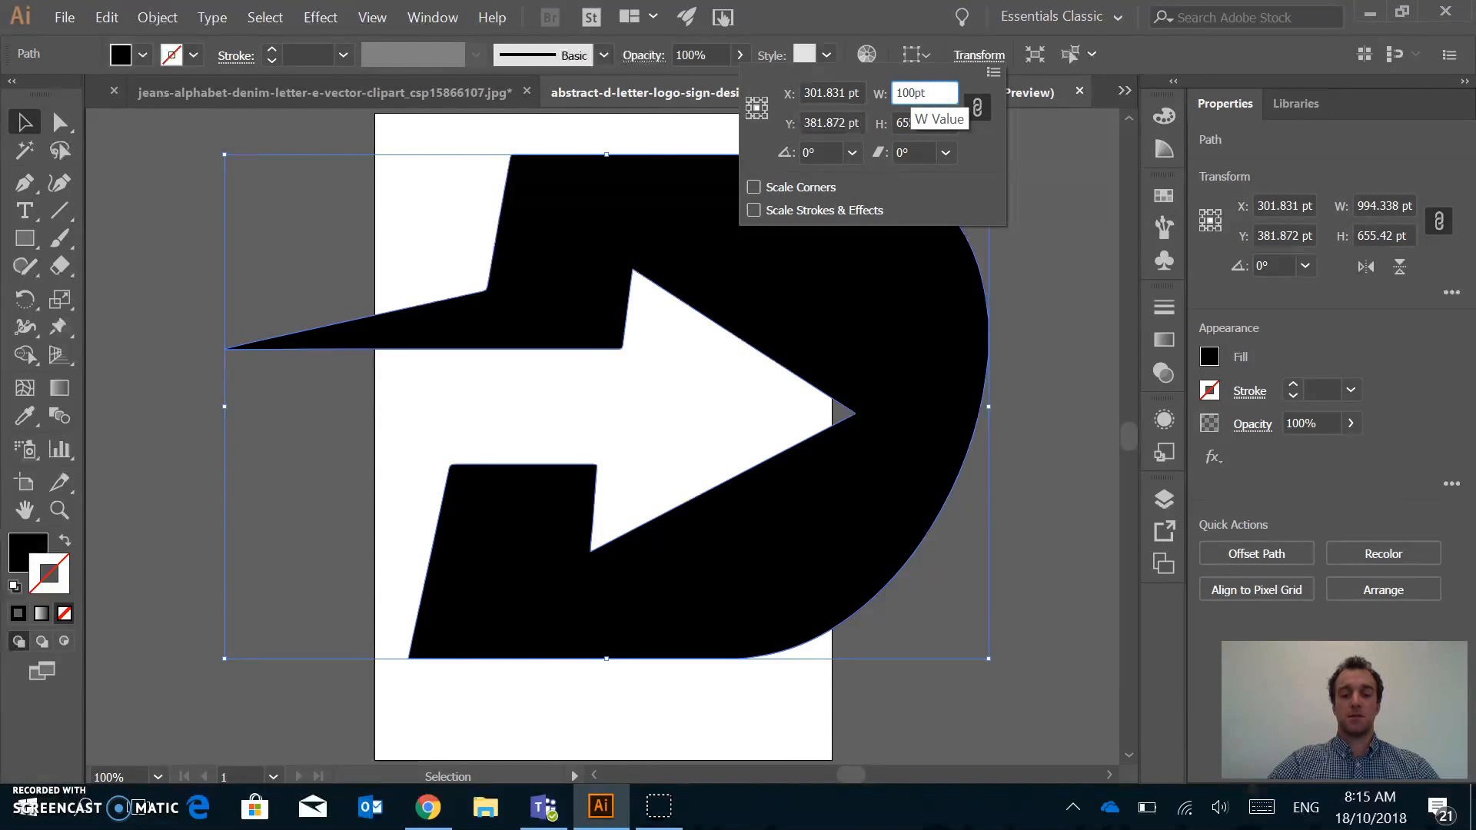
{"action": "key", "text": "Return"}
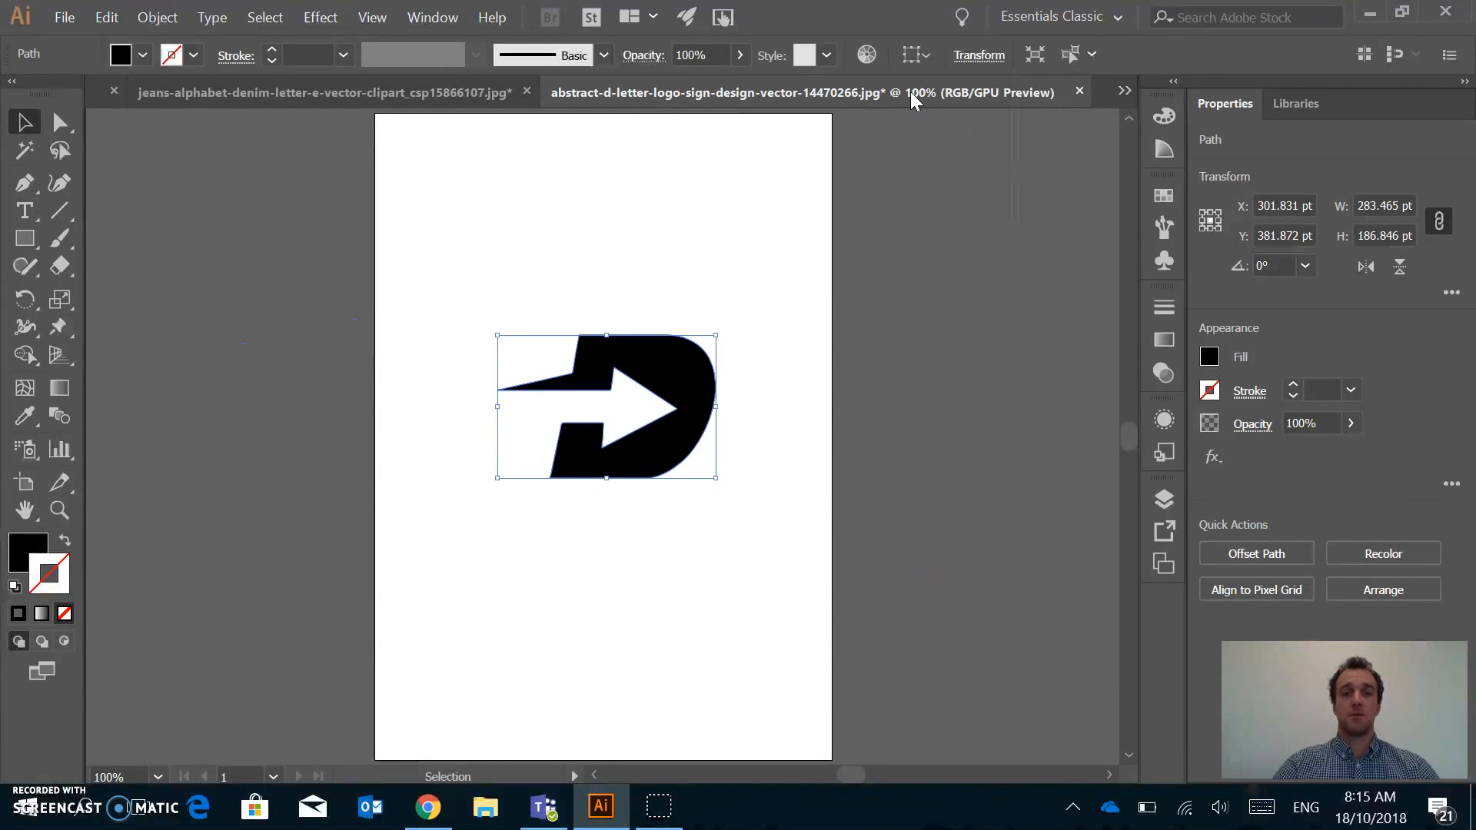
Set the letter D's fill to none, leaving only its path
{"action": "key", "text": "a"}
{"action": "key", "text": "ctrl+equal"}
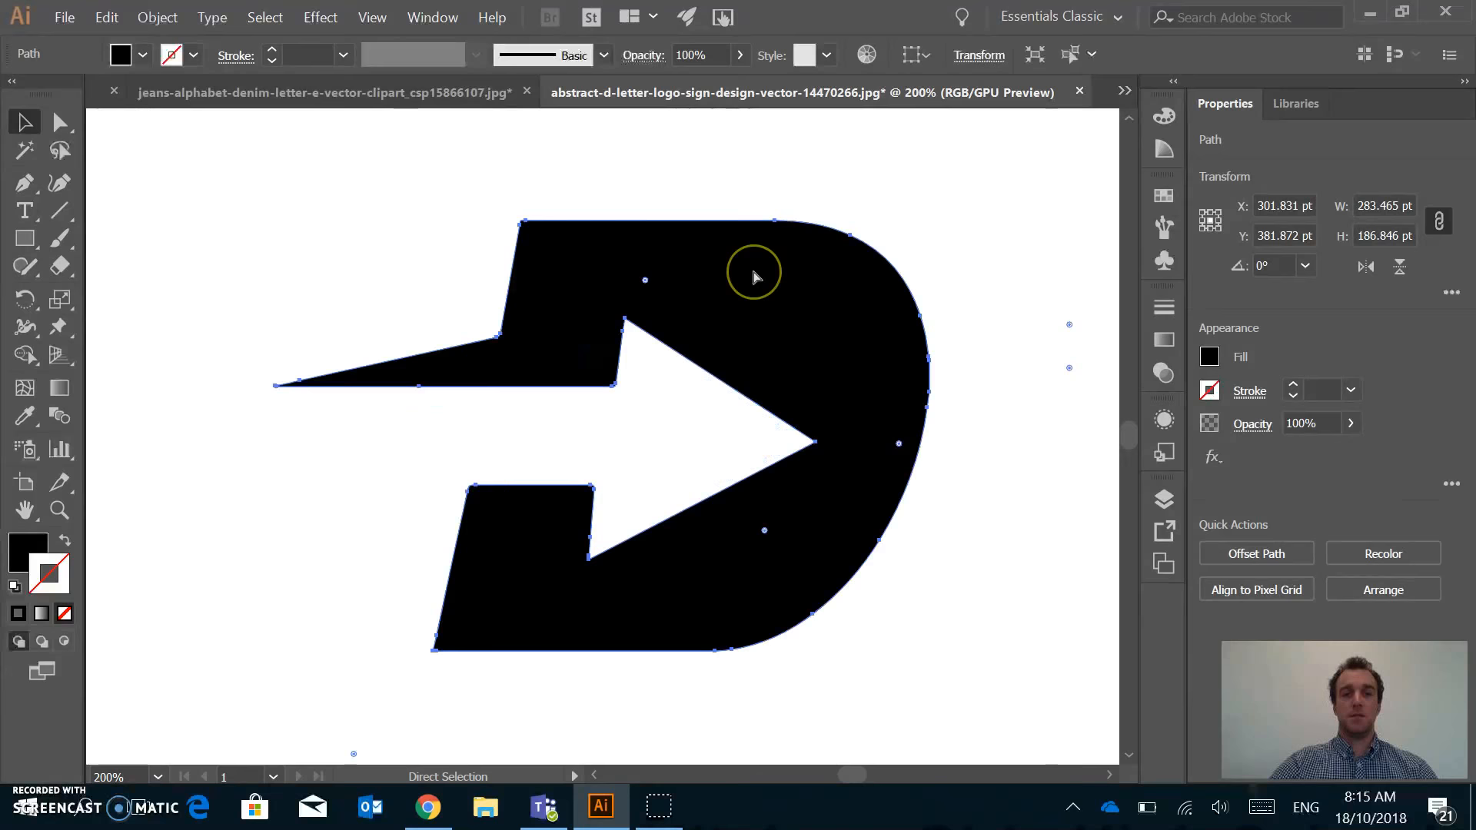
{"action": "key", "text": "ctrl+equal"}
{"action": "key", "text": "v"}
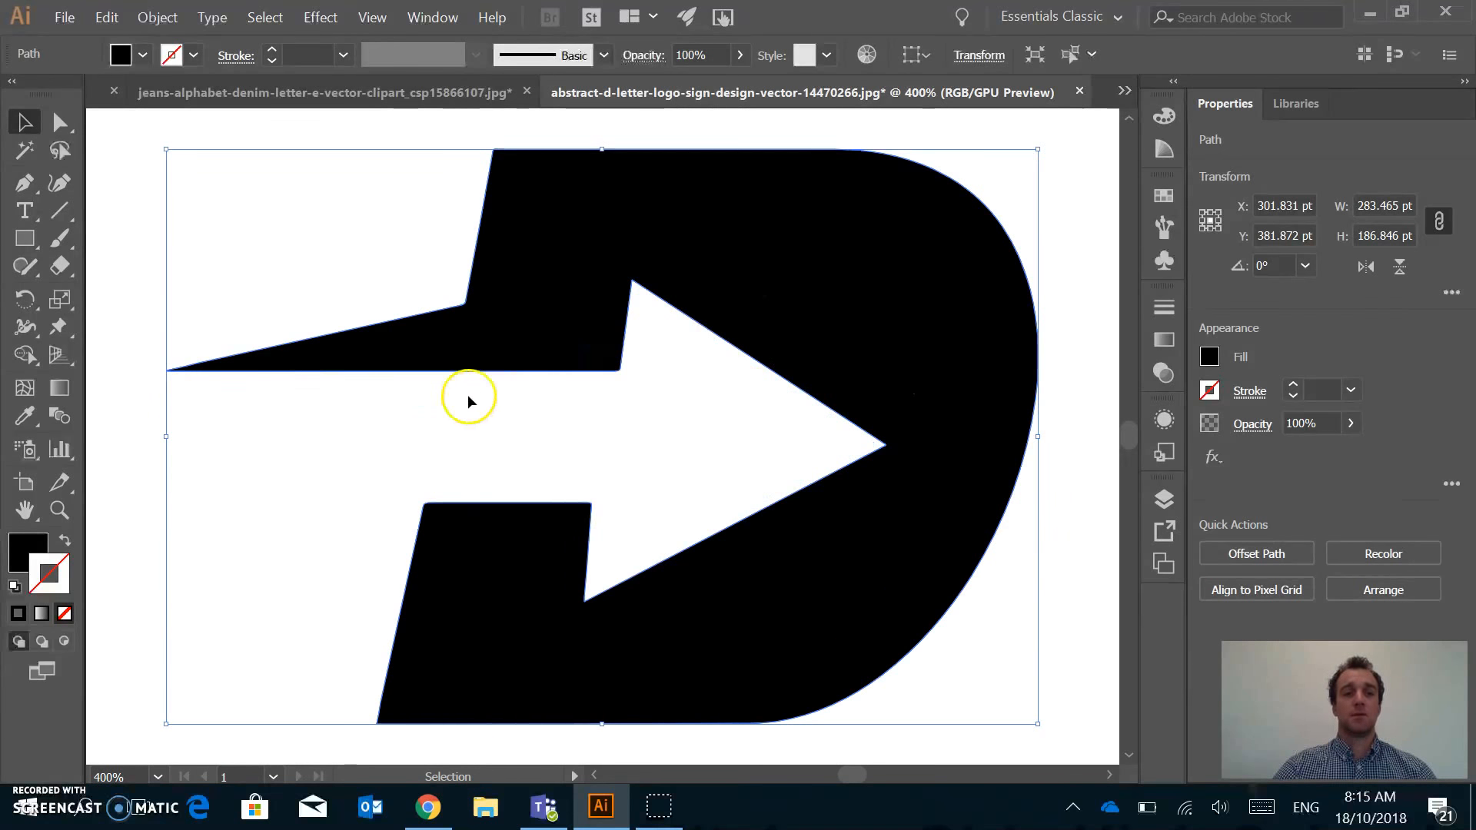
{"action": "left_click", "coordinate": [28, 546]}
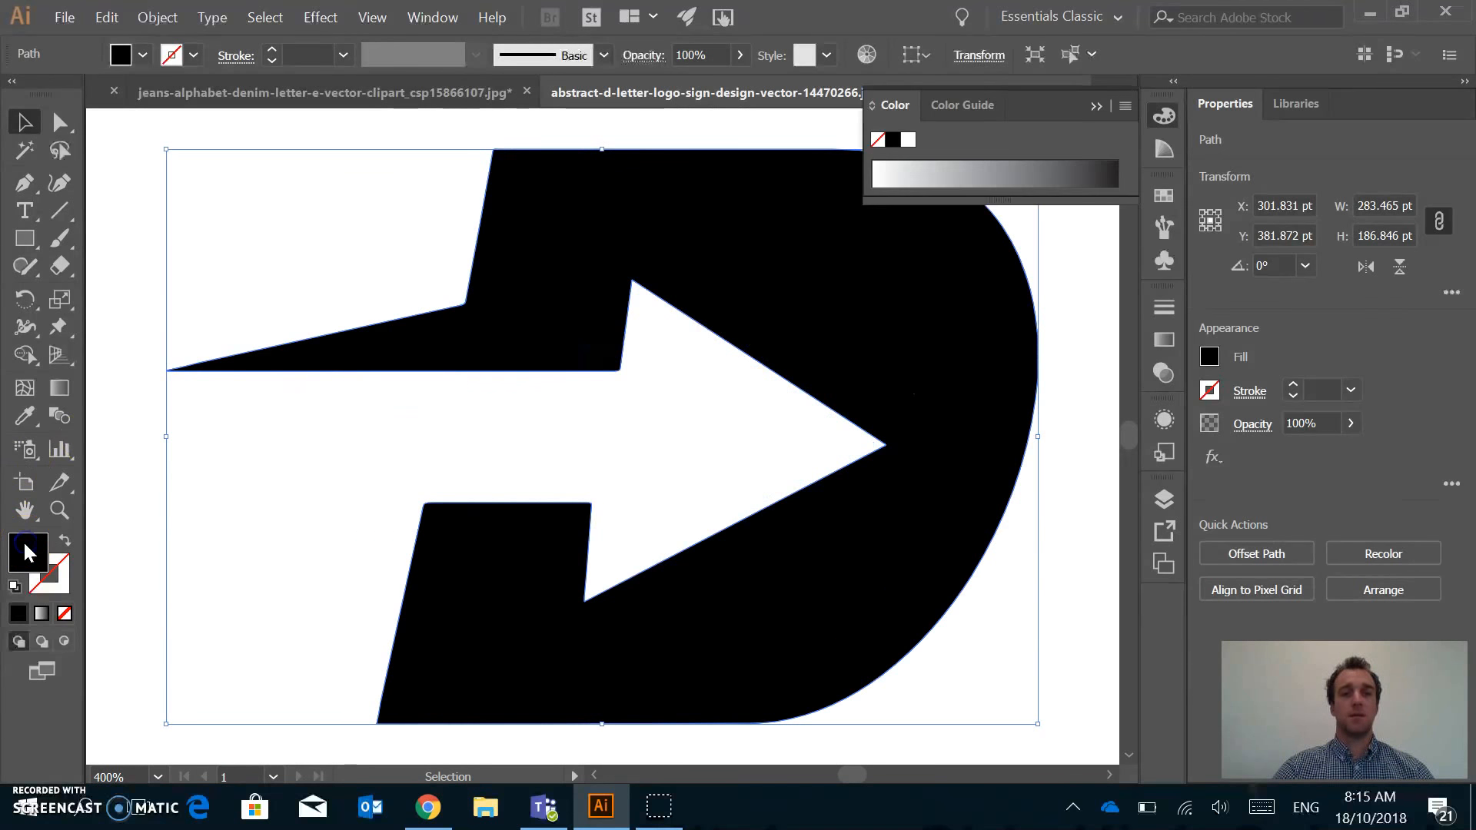
{"action": "left_click", "coordinate": [65, 614]}
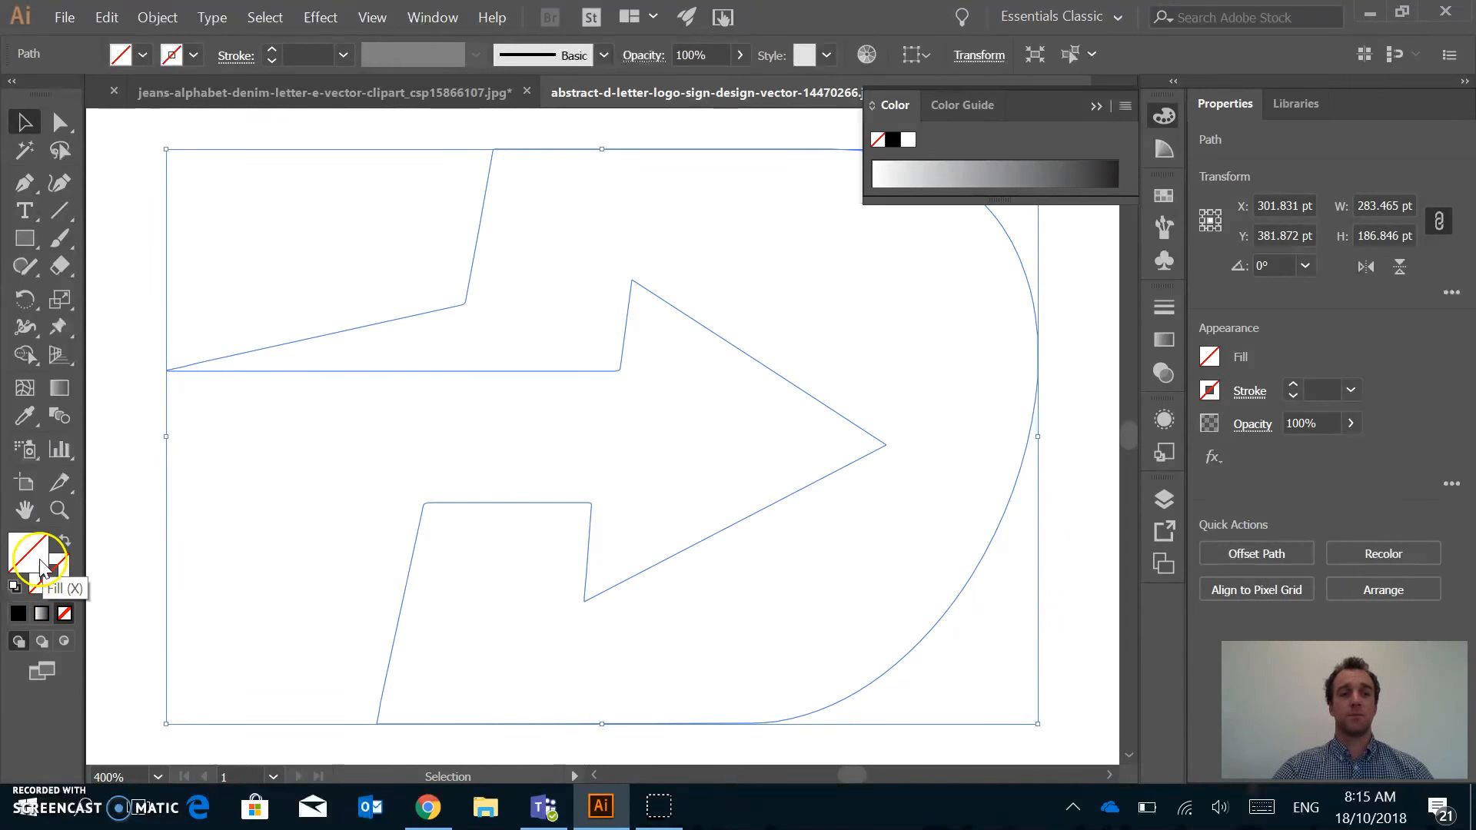
{"action": "left_click", "coordinate": [20, 613]}
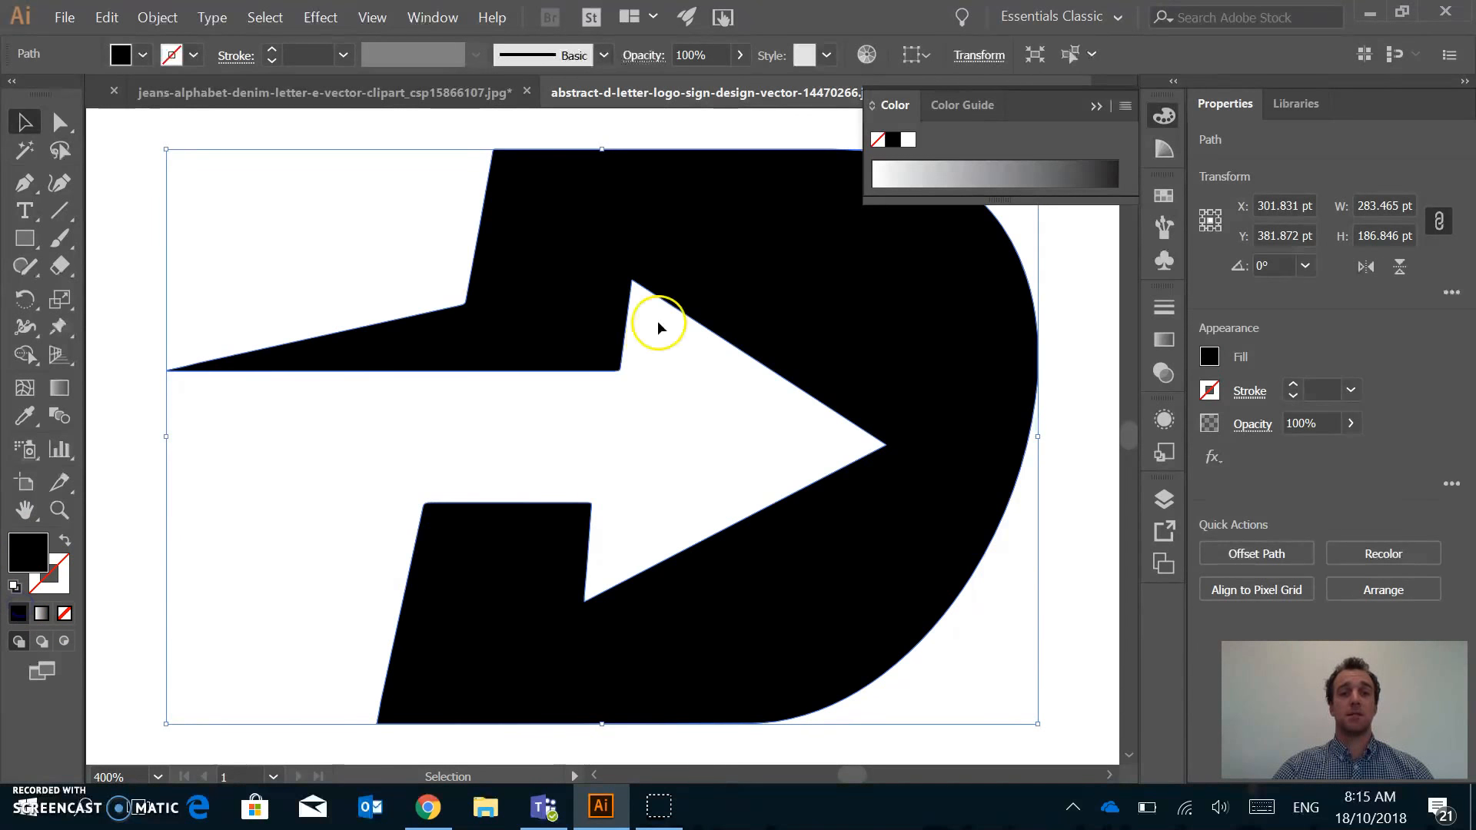
{"action": "left_click", "coordinate": [54, 571]}
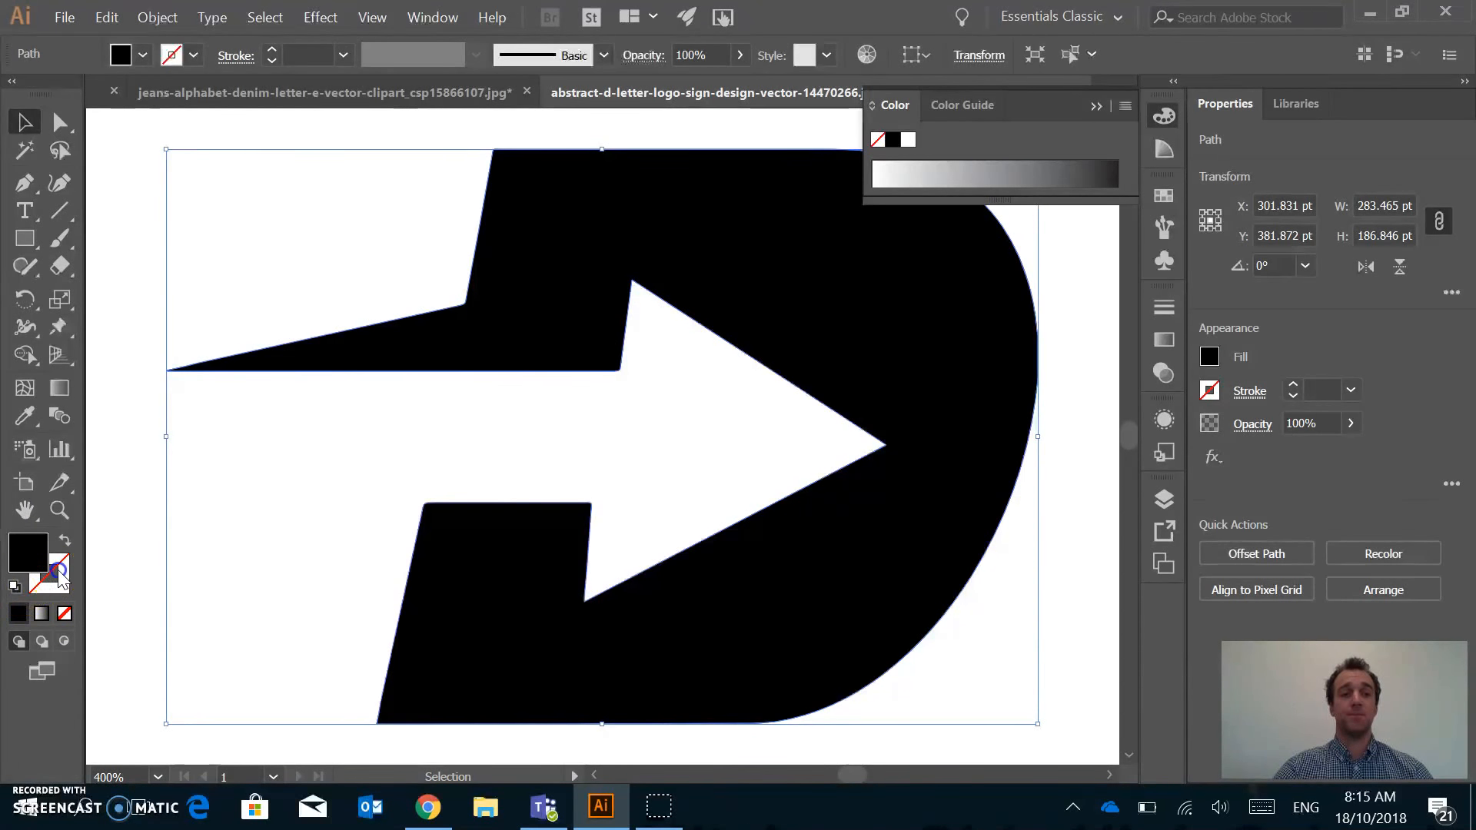
{"action": "left_click", "coordinate": [22, 551]}
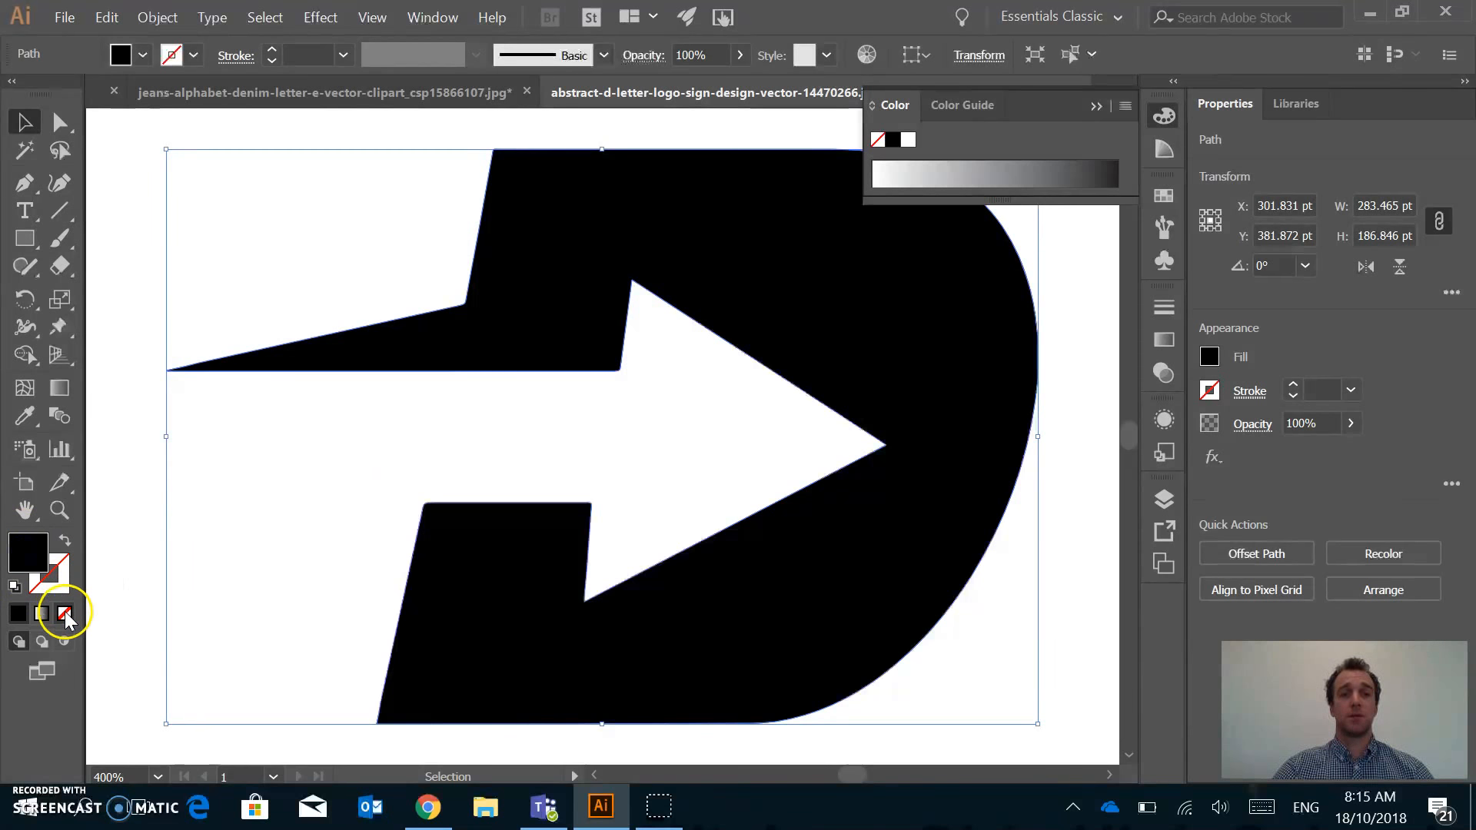
{"action": "left_click", "coordinate": [64, 613]}
Give the letter D a pure red stroke, FF0000
{"action": "double_click", "coordinate": [65, 591]}
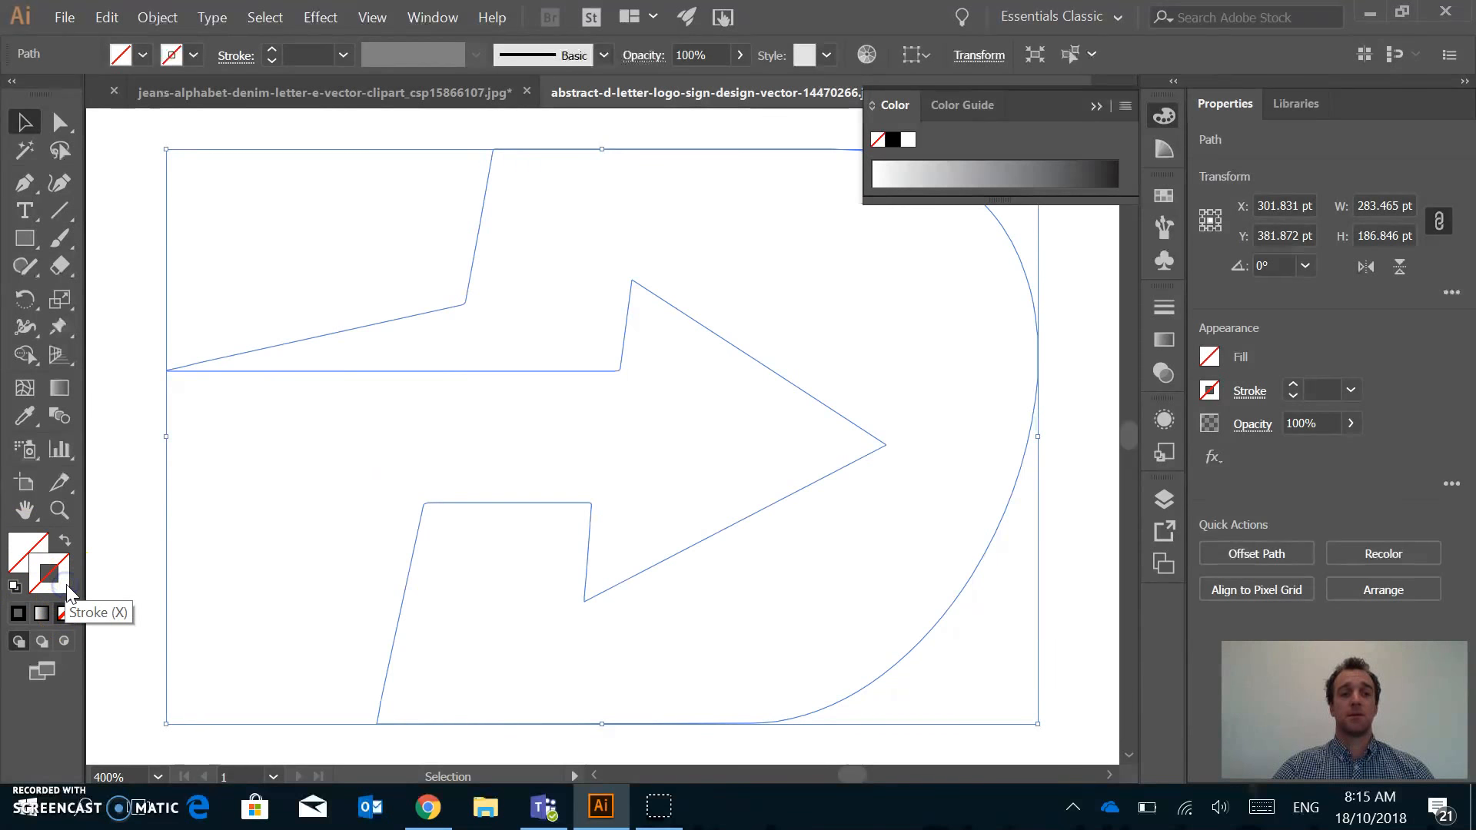
{"action": "left_click_drag", "start_coordinate": [710, 312], "coordinate": [732, 237]}
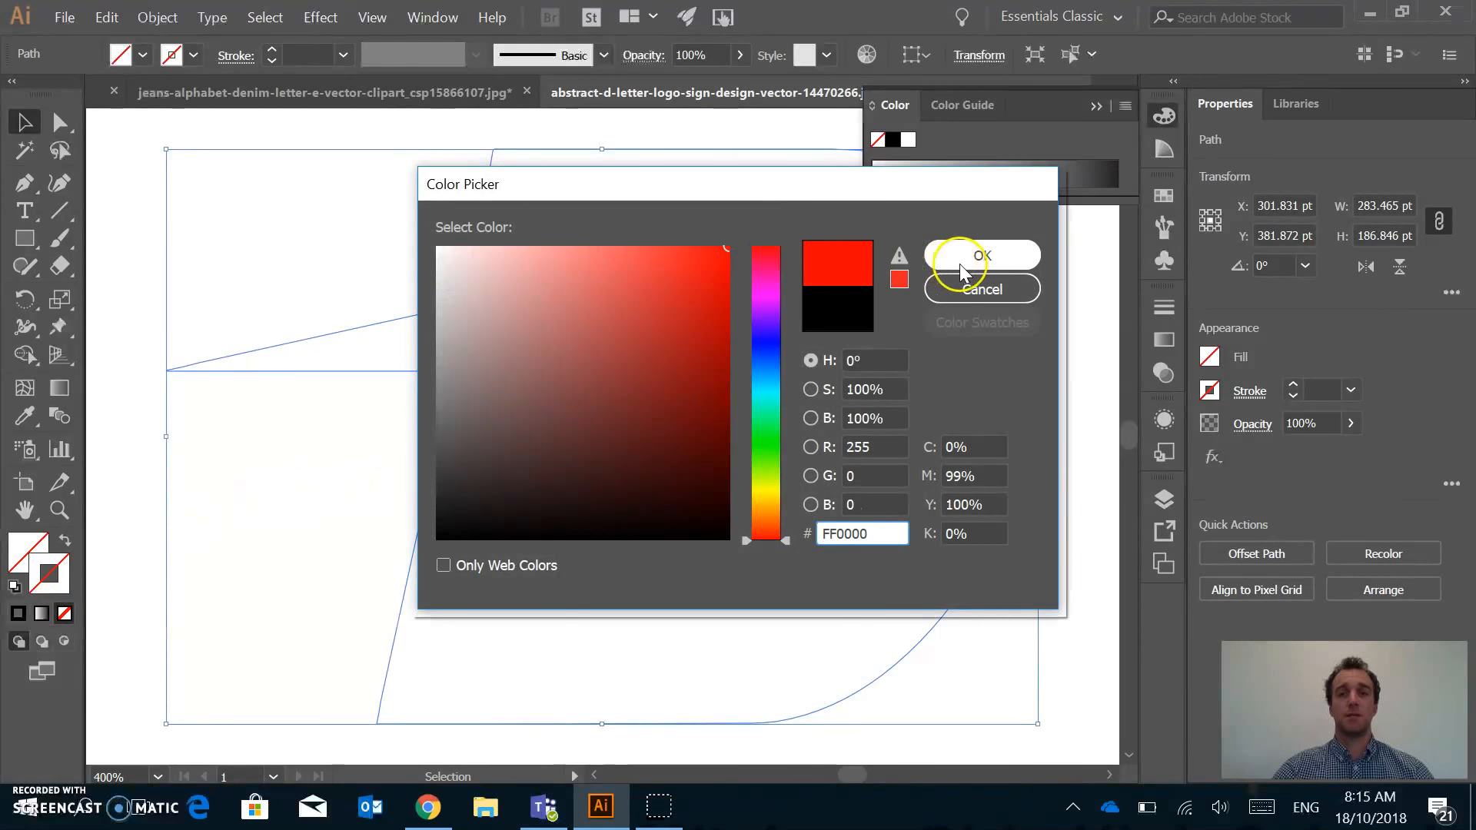
{"action": "left_click", "coordinate": [1013, 259]}
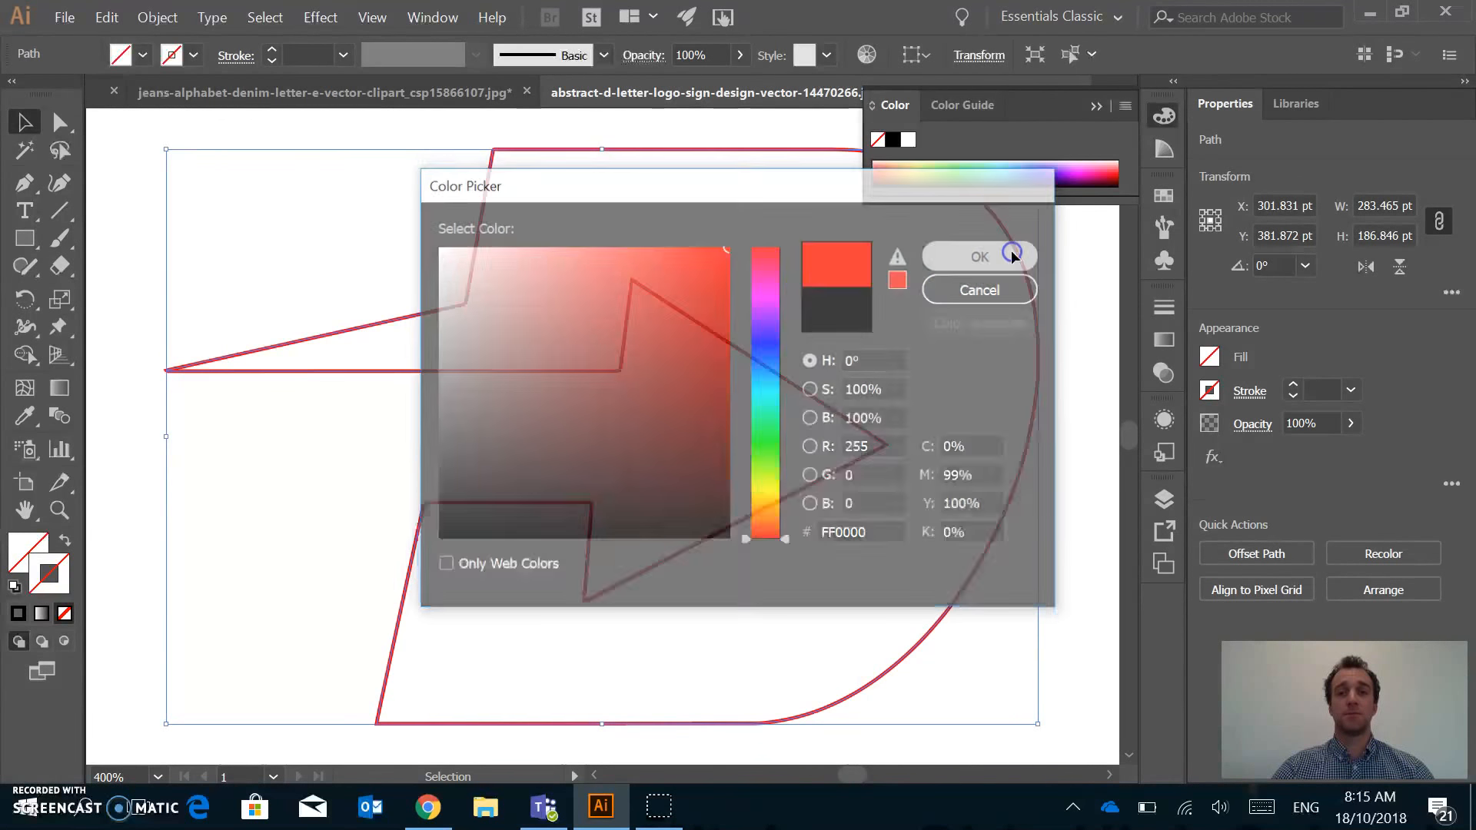
Set the letter D's stroke weight to 0.001 pt, deselect the outline and collapse the colour settings
{"action": "left_click", "coordinate": [331, 54]}
{"action": "type", "text": "."}
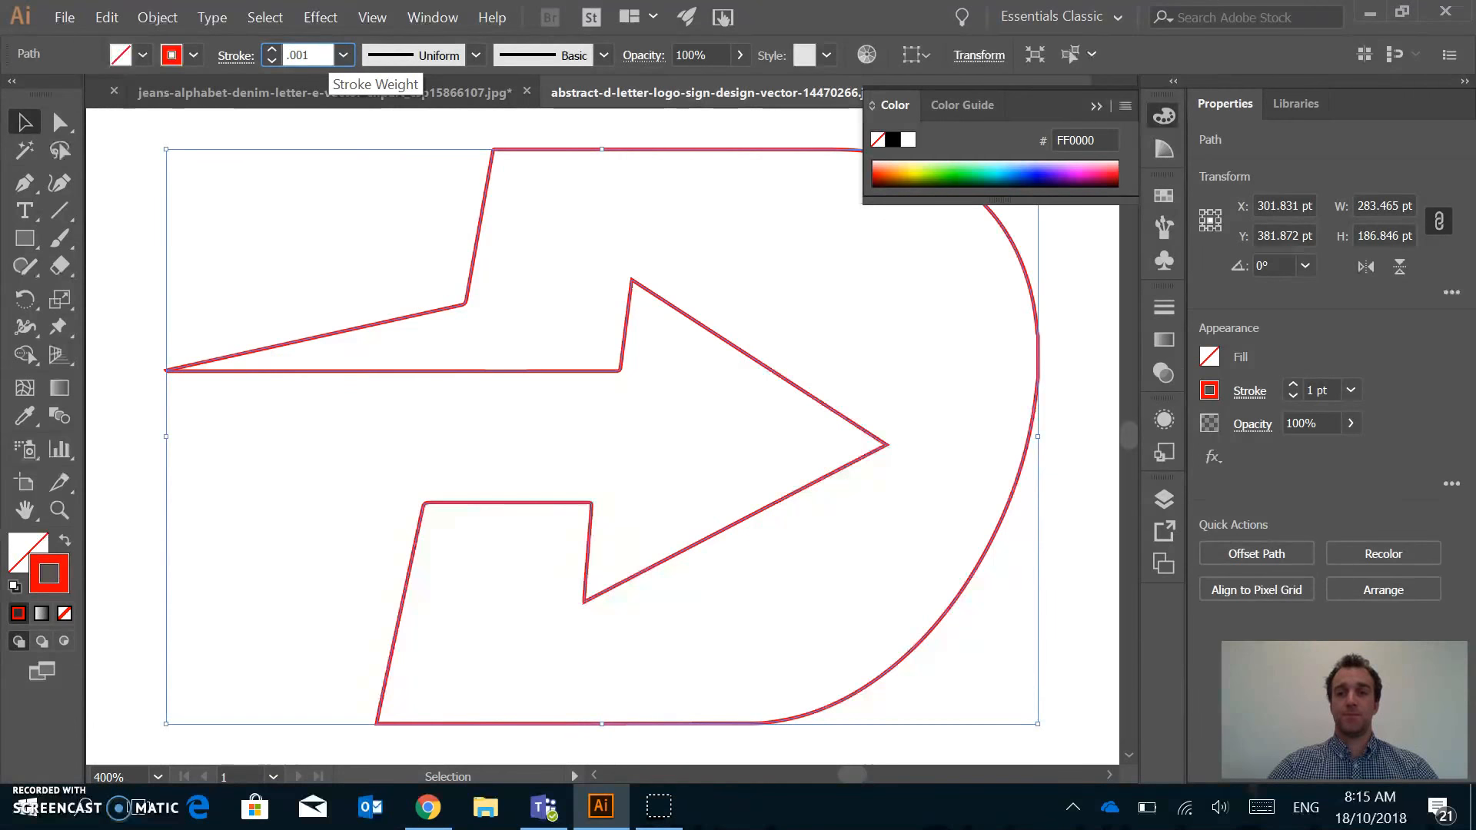
{"action": "type", "text": "001"}
{"action": "key", "text": "Return"}
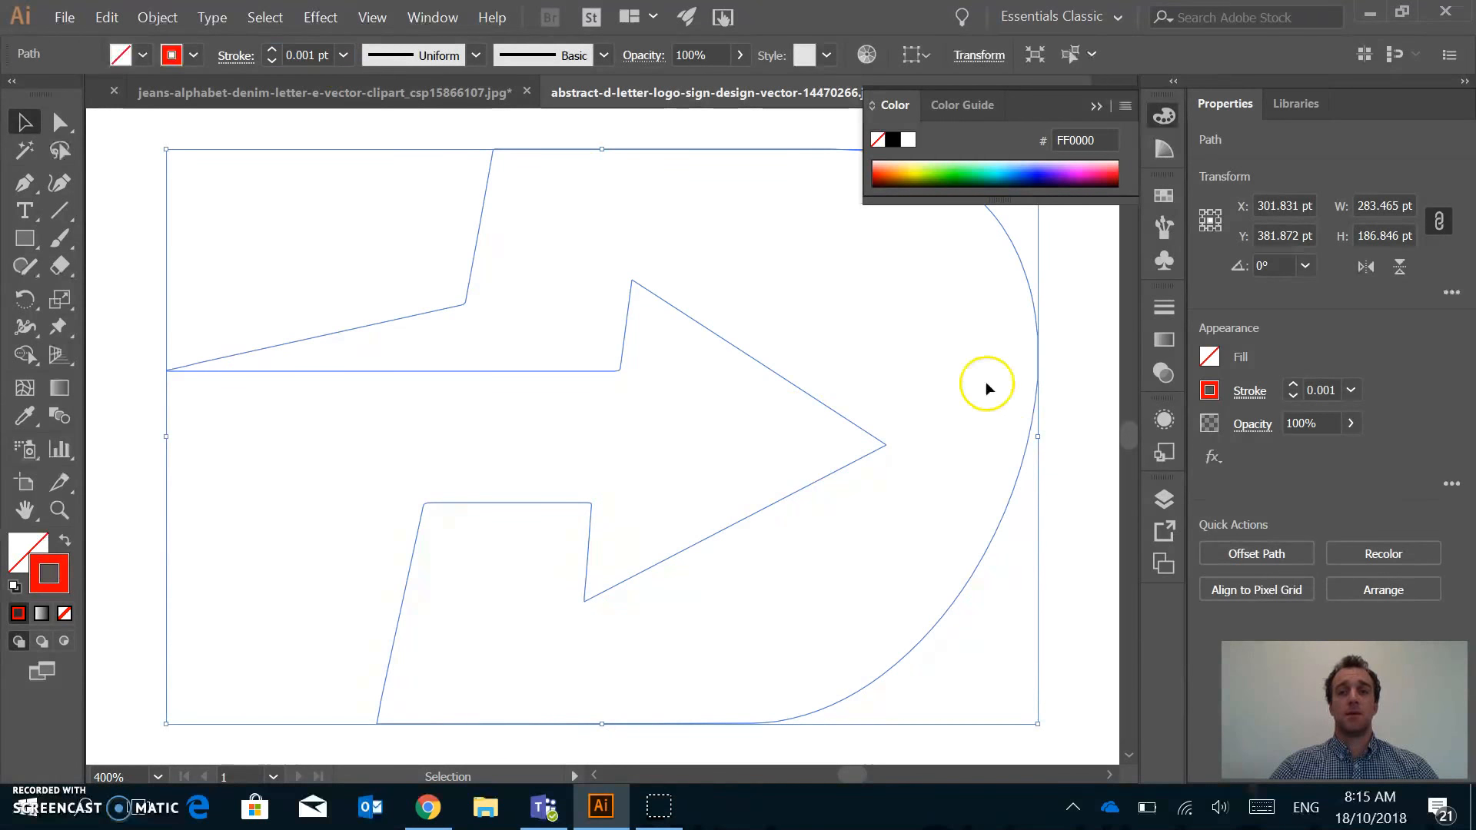
{"action": "left_click", "coordinate": [1065, 394]}
{"action": "left_click", "coordinate": [1099, 106]}
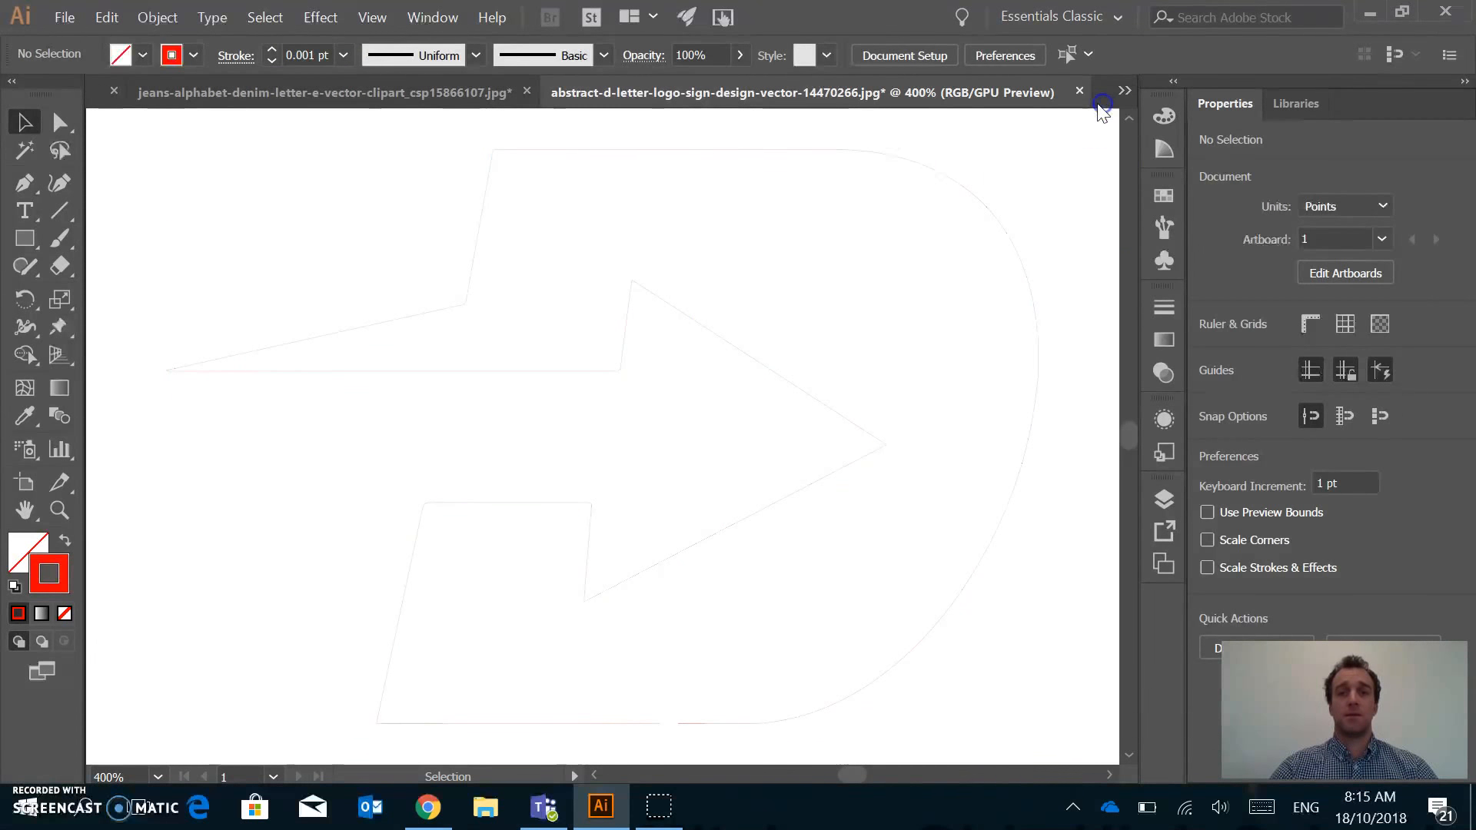